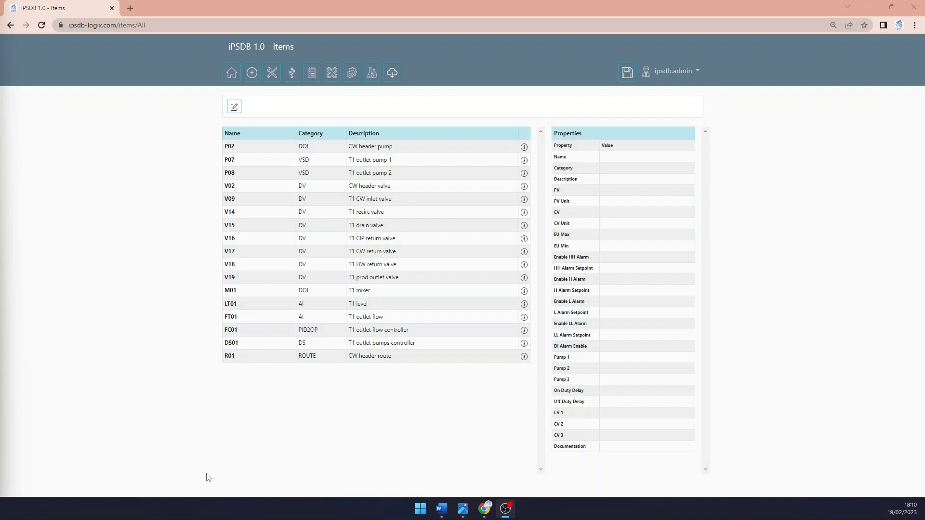
# Step: Review the complete P&ID and the P&ID - CW drawing in the image viewer, and return to the iPSDB browser page
pyautogui.click(463, 508)
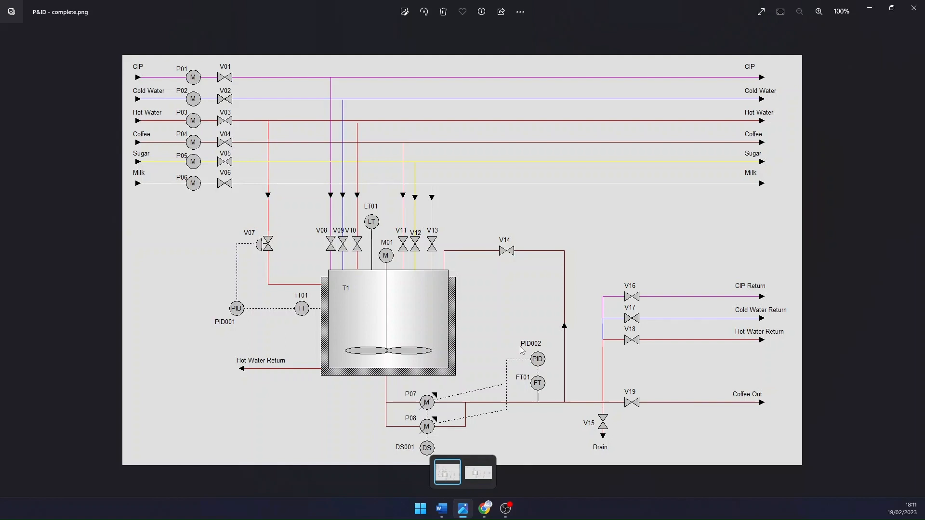
pyautogui.click(479, 476)
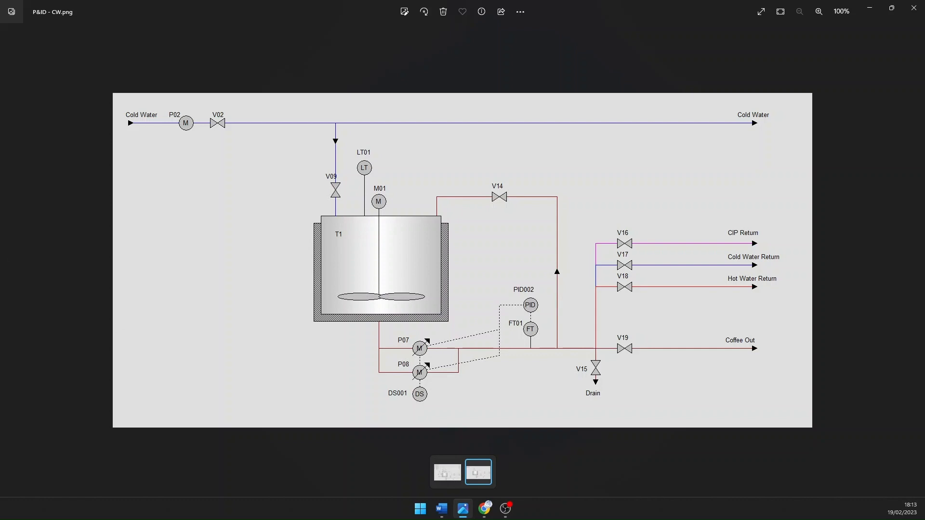
pyautogui.click(484, 508)
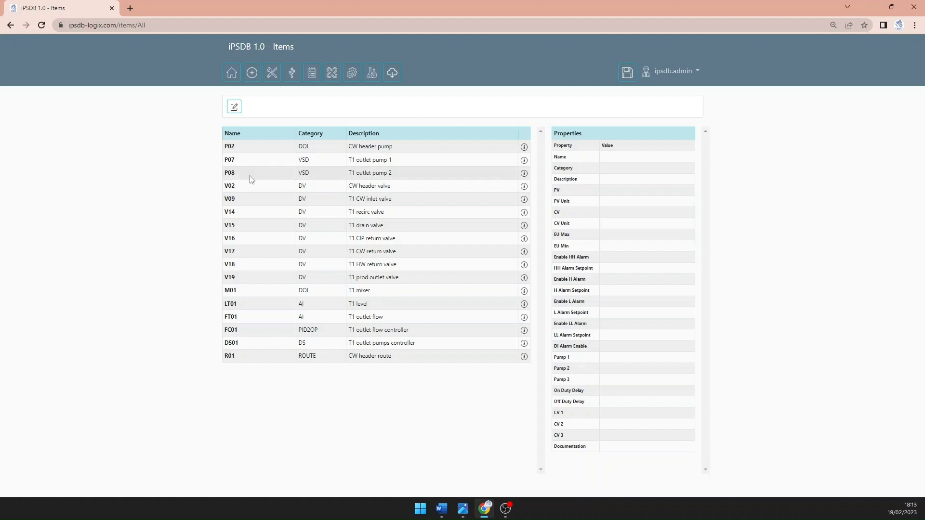
# Step: Open the ESPT01 setpoint table to review its configured setpoints
pyautogui.click(351, 73)
pyautogui.click(356, 147)
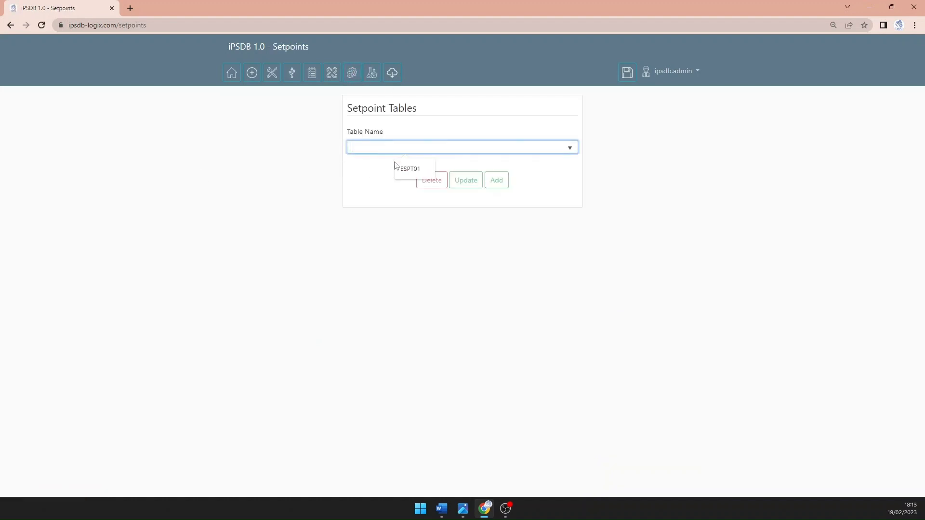
pyautogui.click(399, 166)
pyautogui.click(455, 182)
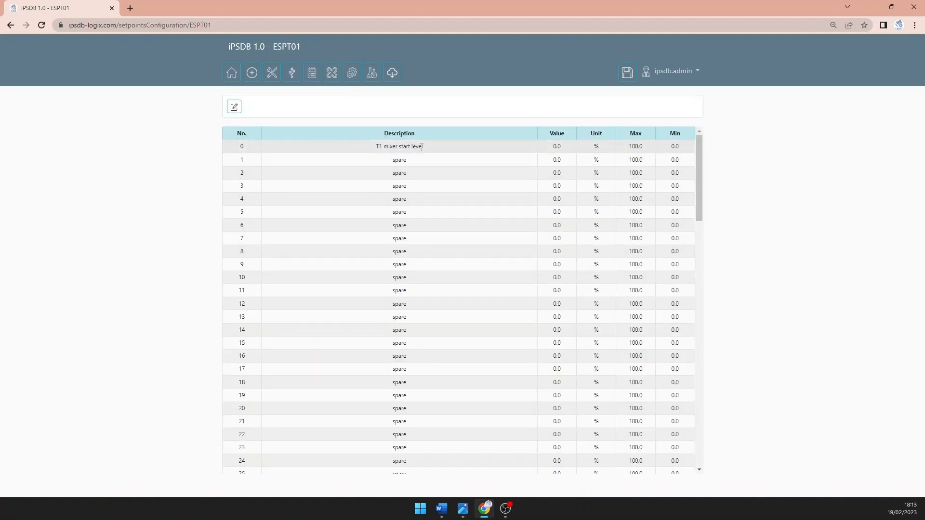
# Step: Open the configuration of COFFEE_RECIPE and review its parameters
pyautogui.click(372, 73)
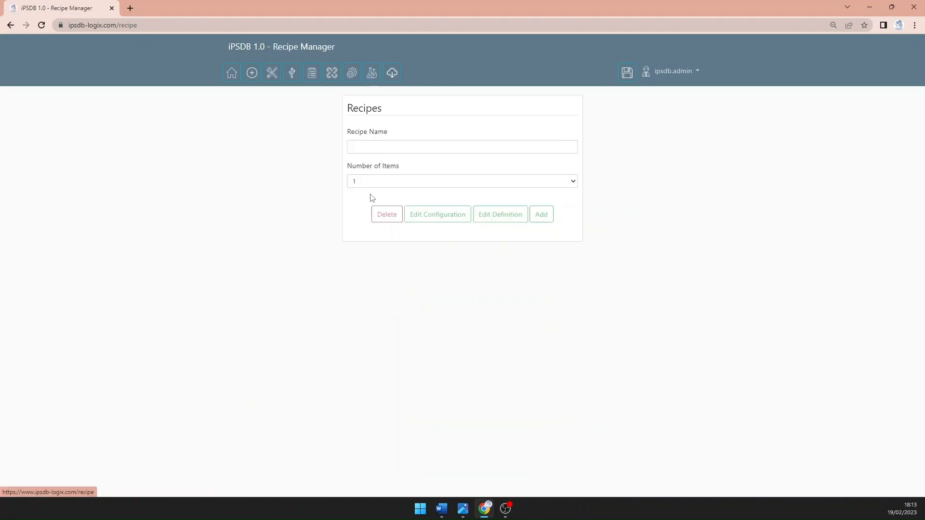
pyautogui.click(364, 152)
pyautogui.click(407, 168)
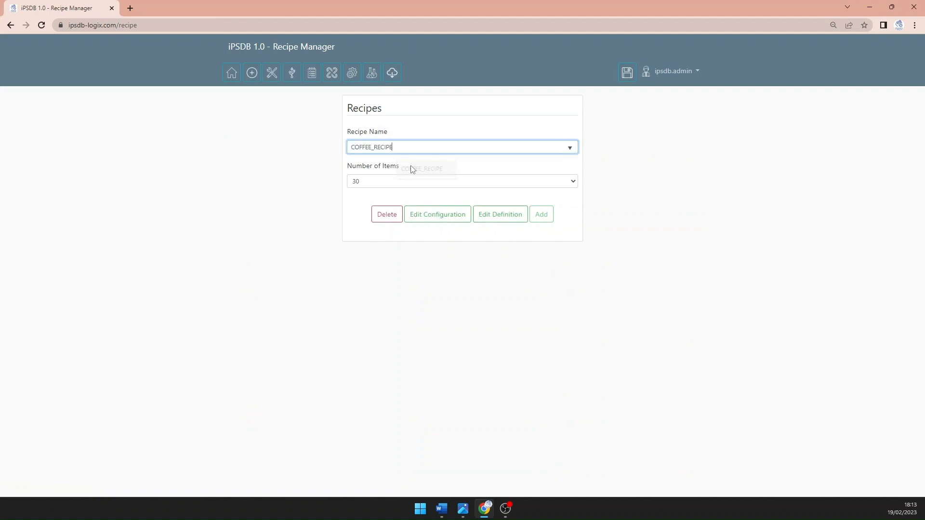
pyautogui.click(427, 220)
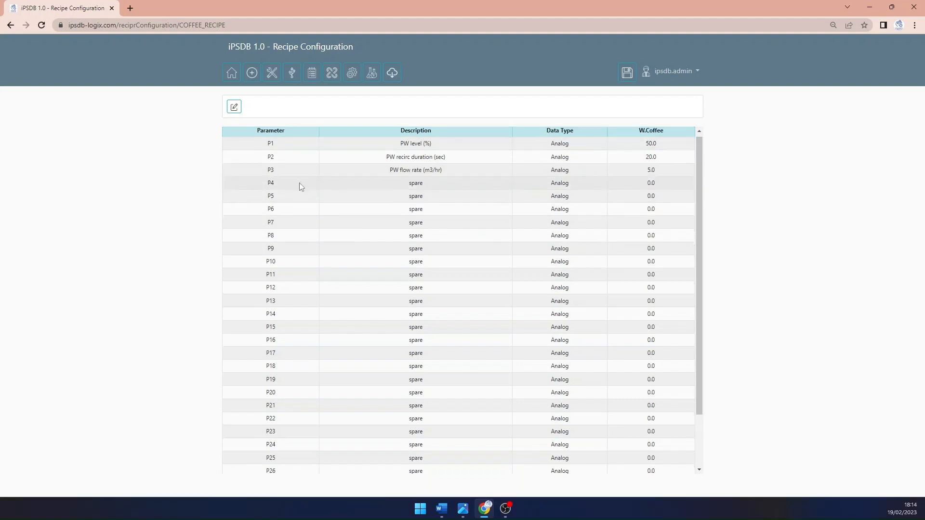
pyautogui.scroll(-2, 299, 185)
pyautogui.scroll(2, 300, 186)
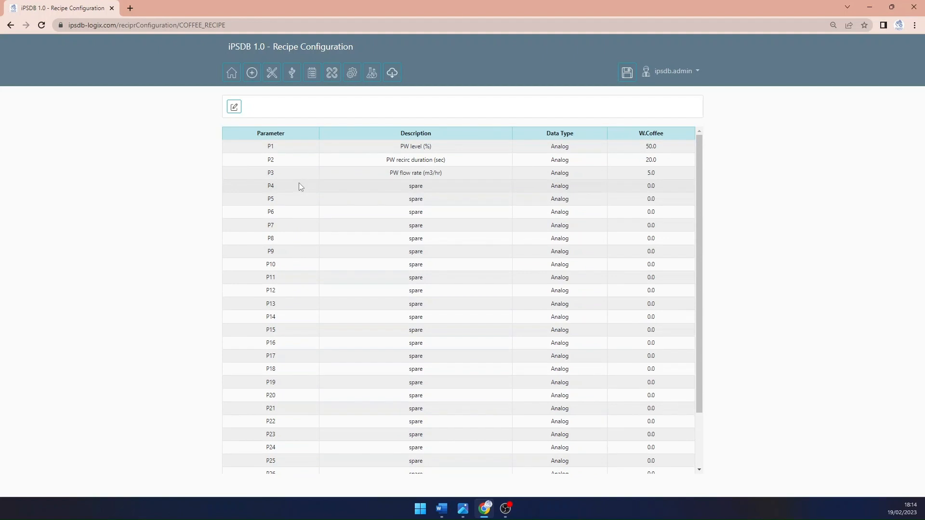
# Step: Add an item named T1_PW_SEQ with the description "T1 prewash sequence" and category SEQ
pyautogui.click(252, 74)
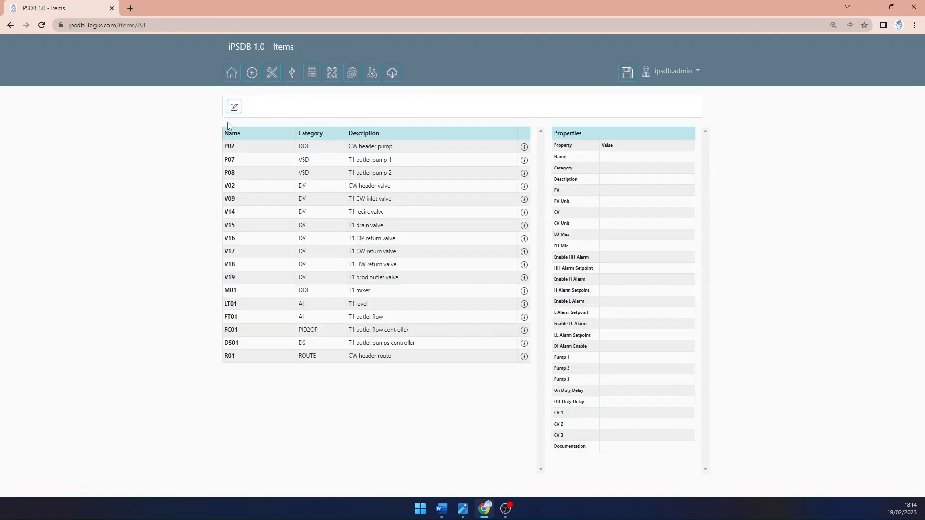
pyautogui.click(234, 107)
pyautogui.click(359, 140)
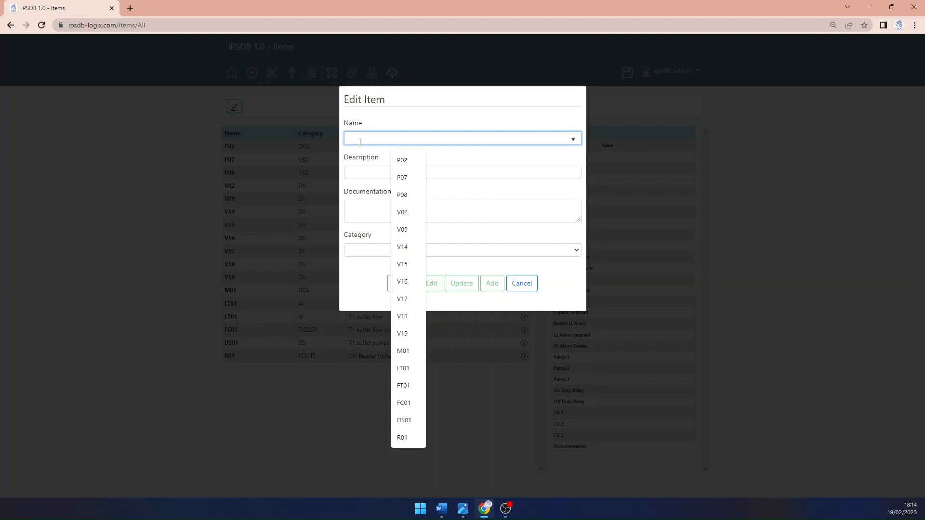
pyautogui.write('T1')
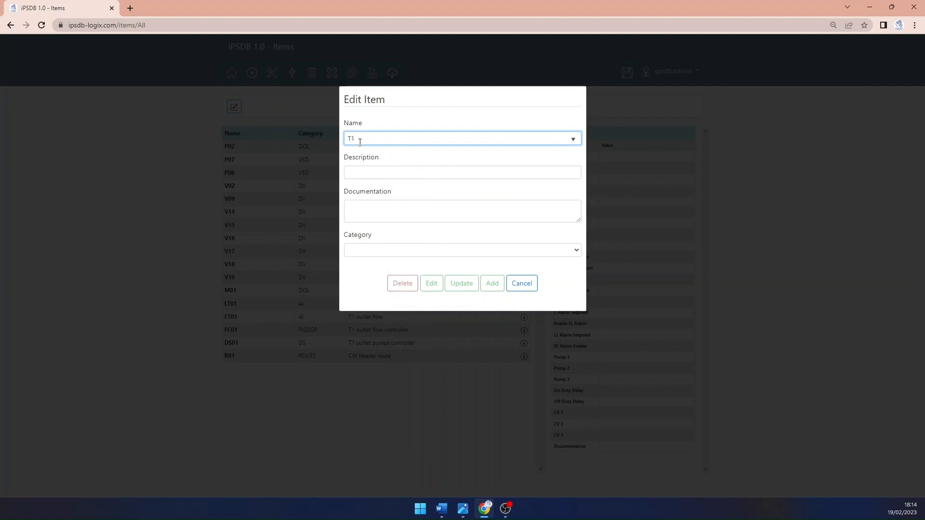
pyautogui.write('_FW')
pyautogui.write('_PW_SEQ')
pyautogui.click(360, 173)
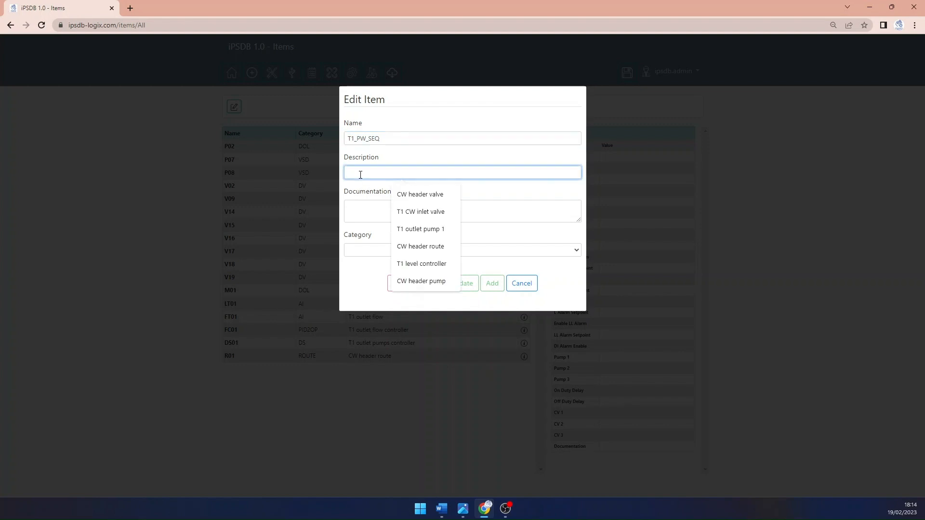
pyautogui.write('T1 pre')
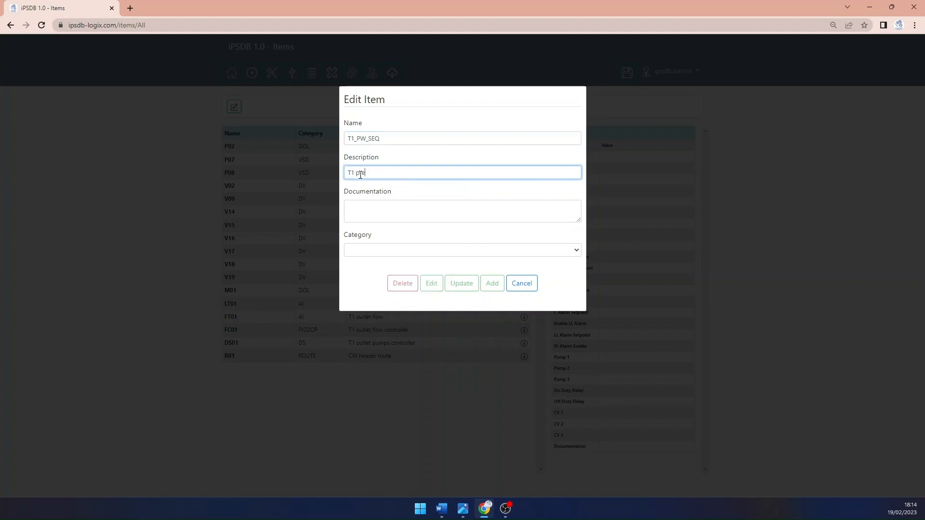
pyautogui.write('wash sequence')
pyautogui.click(367, 251)
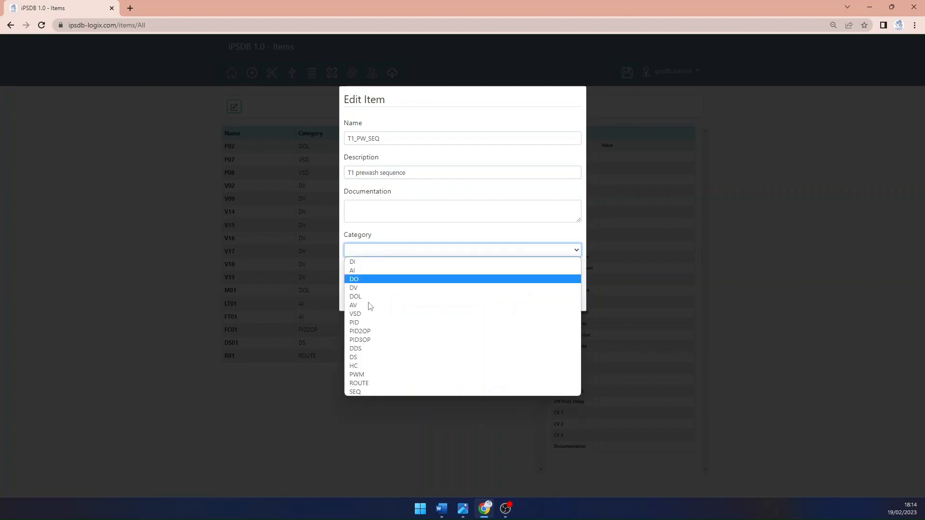
pyautogui.click(367, 392)
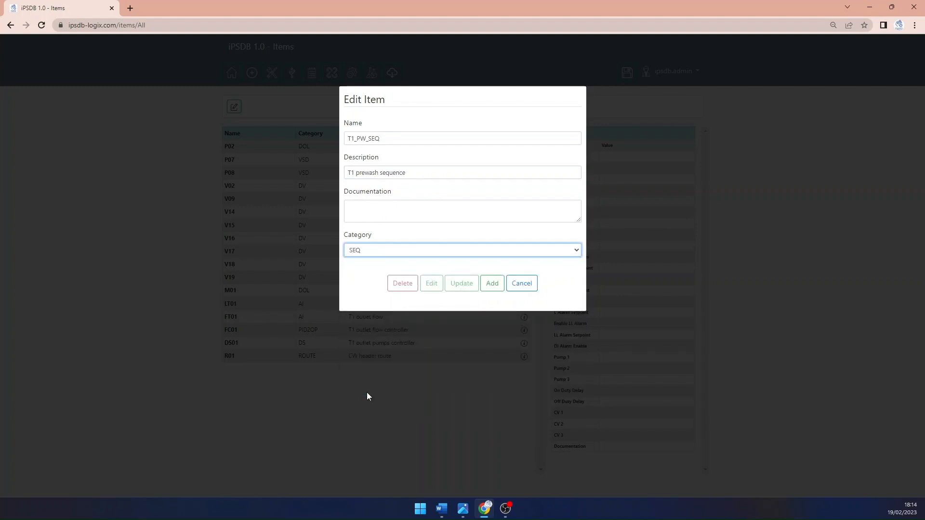
pyautogui.click(492, 285)
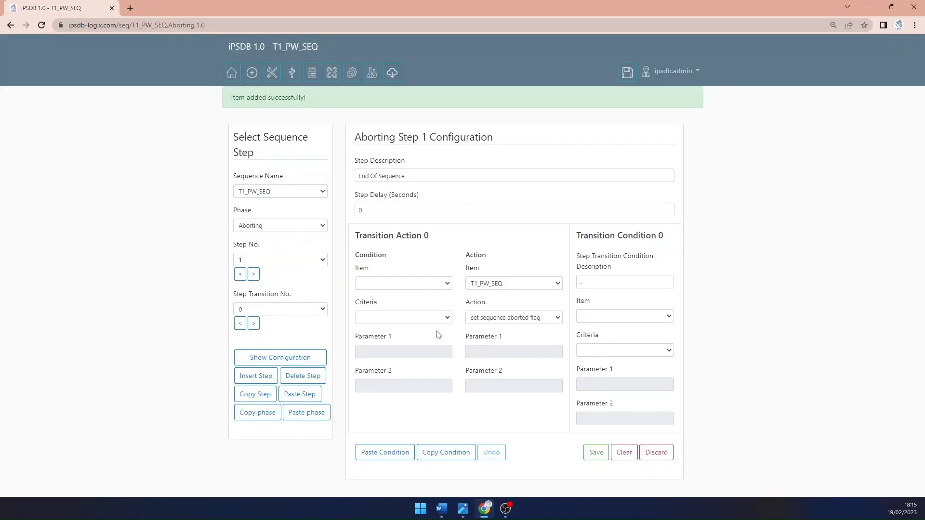
# Step: Show the configuration of step 1 in the Running phase of T1_PW_SEQ
pyautogui.click(268, 230)
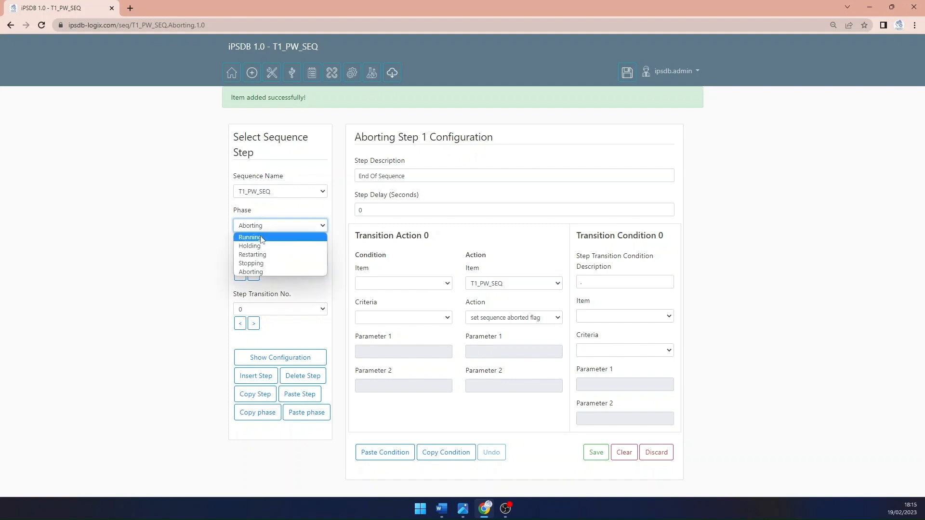
pyautogui.click(262, 239)
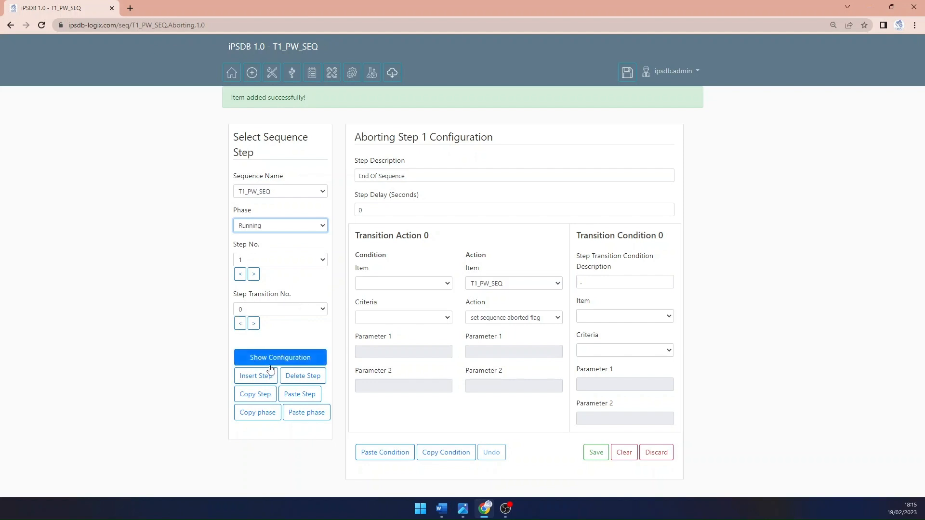
pyautogui.click(299, 363)
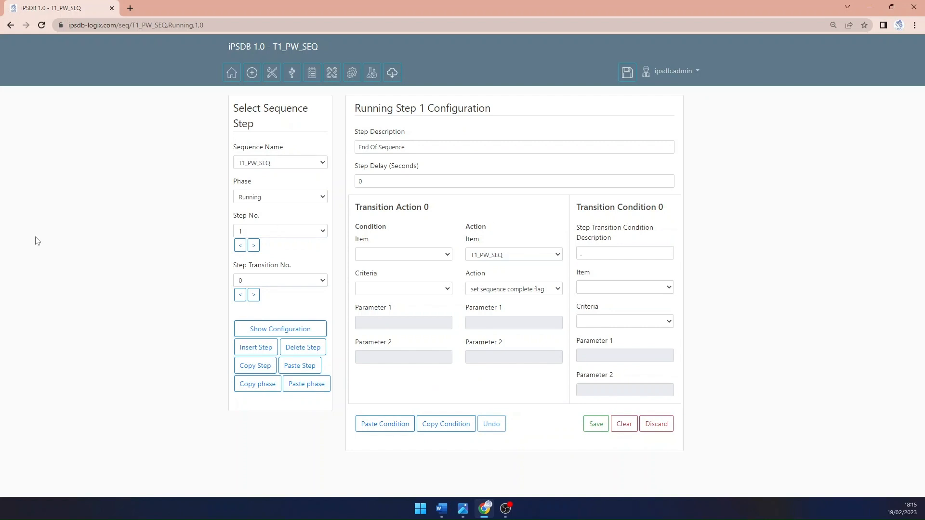
# Step: Describe Running step 1 as "Start the header route" and set Transition Action 0 to start R01
pyautogui.tripleClick(411, 147)
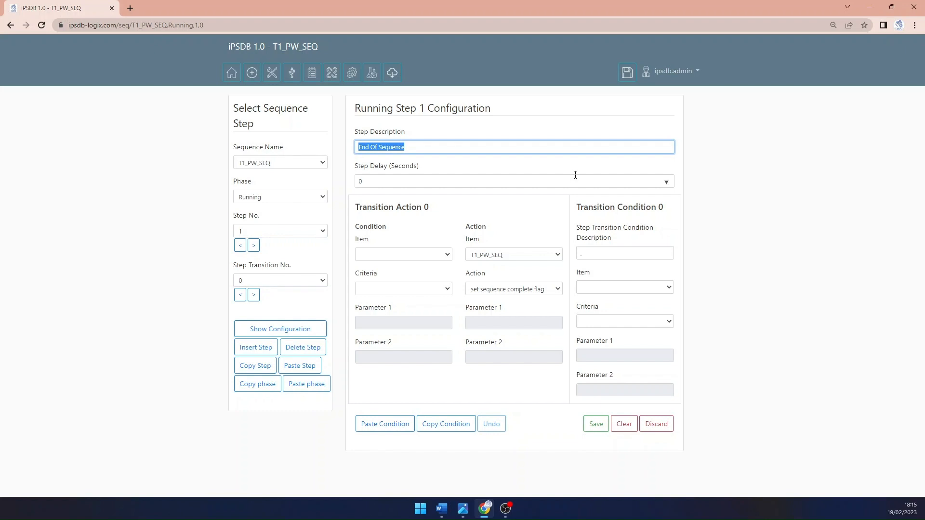
pyautogui.write('Start the header route')
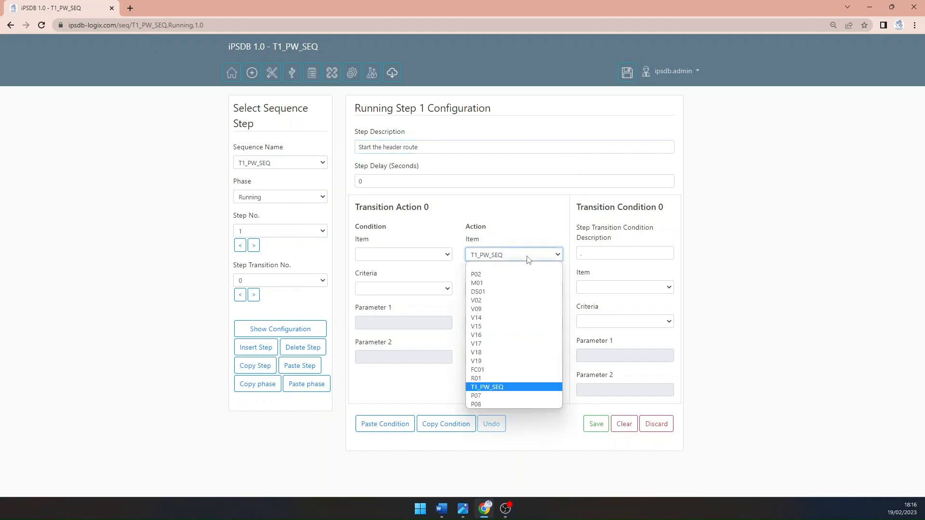
pyautogui.click(534, 378)
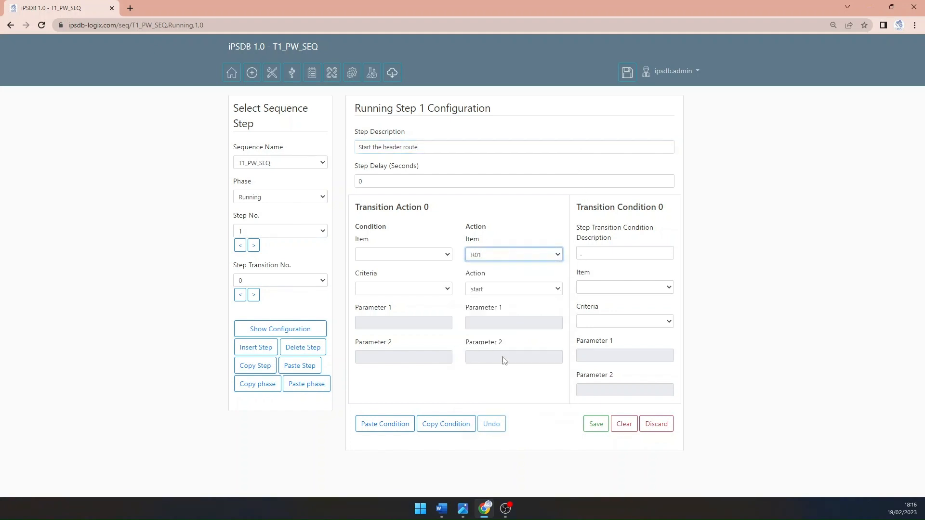
# Step: Set Transition Condition 0 to R01 is running, with the description "CW header running"
pyautogui.click(642, 287)
pyautogui.click(609, 448)
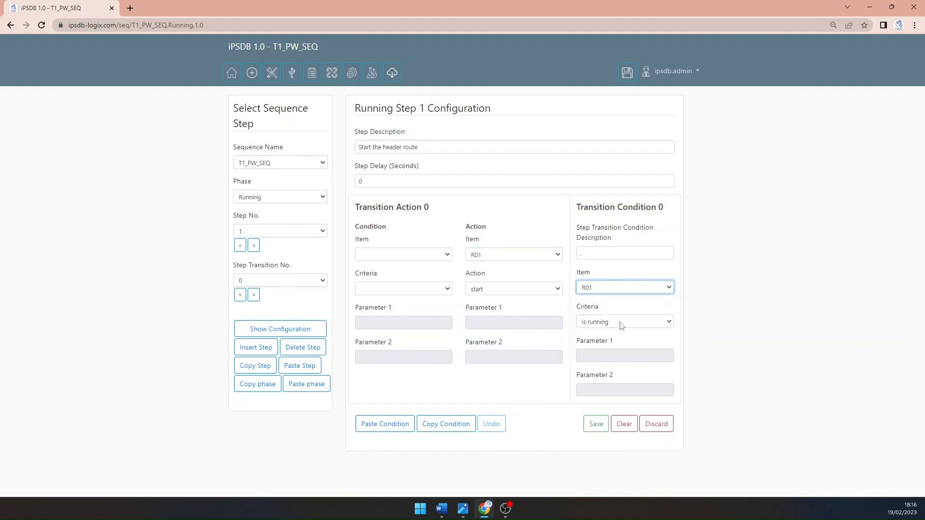
pyautogui.moveTo(601, 251); pyautogui.dragTo(541, 248)
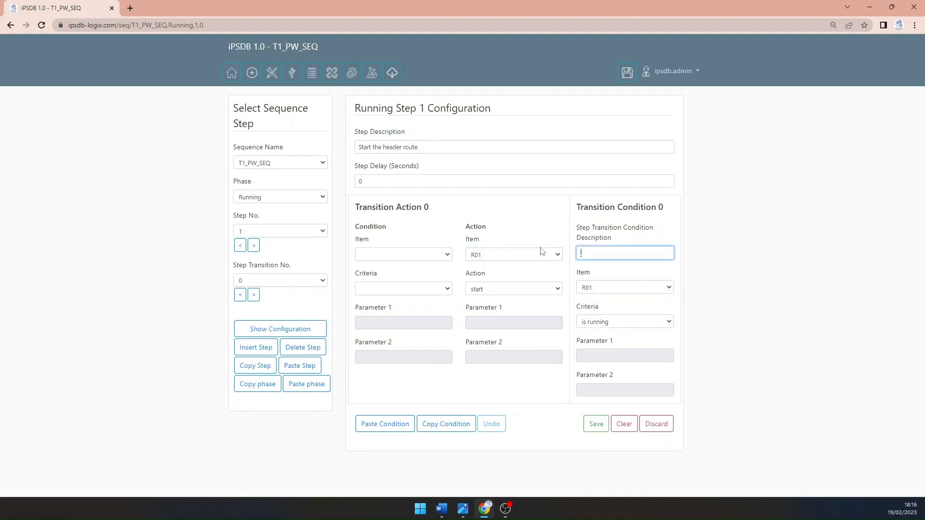
pyautogui.write('CW header running')
# Step: Change the step description to "Start CW header route" and save Running step 1
pyautogui.doubleClick(378, 148)
pyautogui.write('CW')
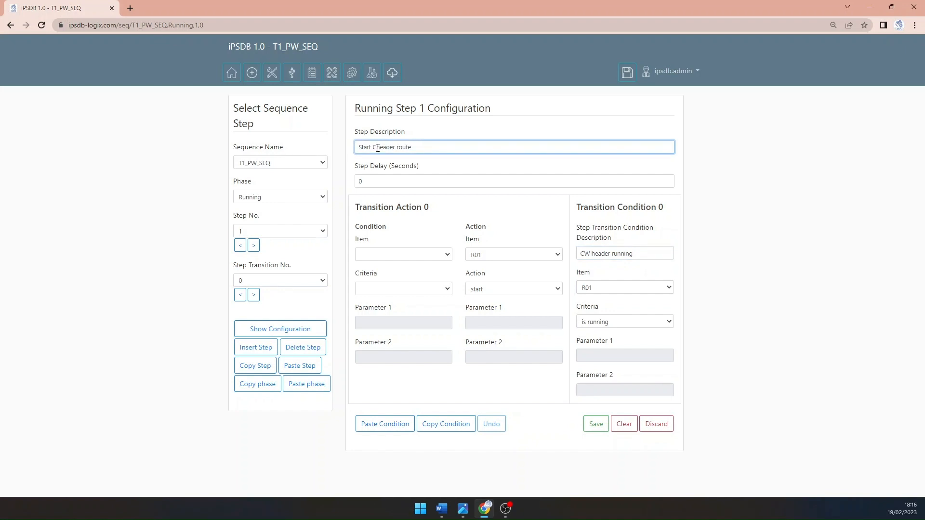
pyautogui.click(595, 429)
pyautogui.click(595, 428)
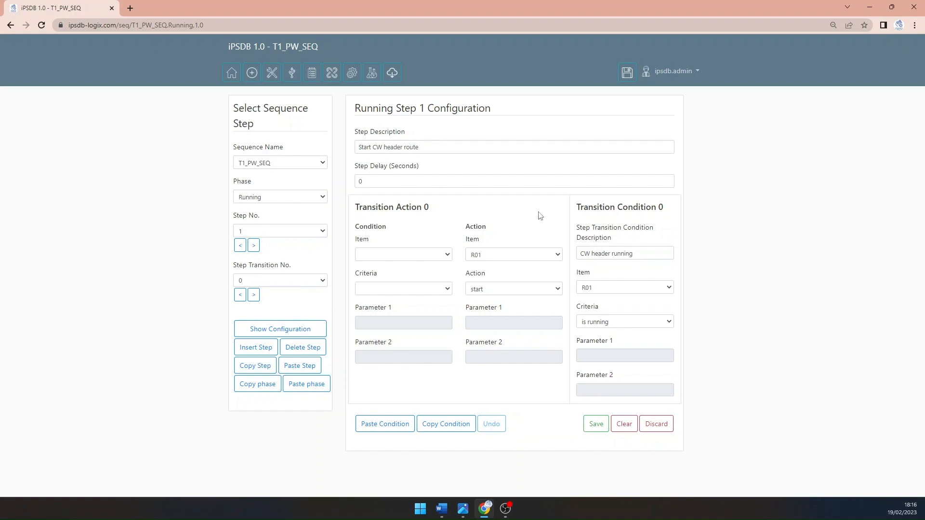
# Step: Check the P&ID - CW drawing in the image viewer and return to the sequence configuration in the browser
pyautogui.moveTo(462, 509)
pyautogui.click(460, 450)
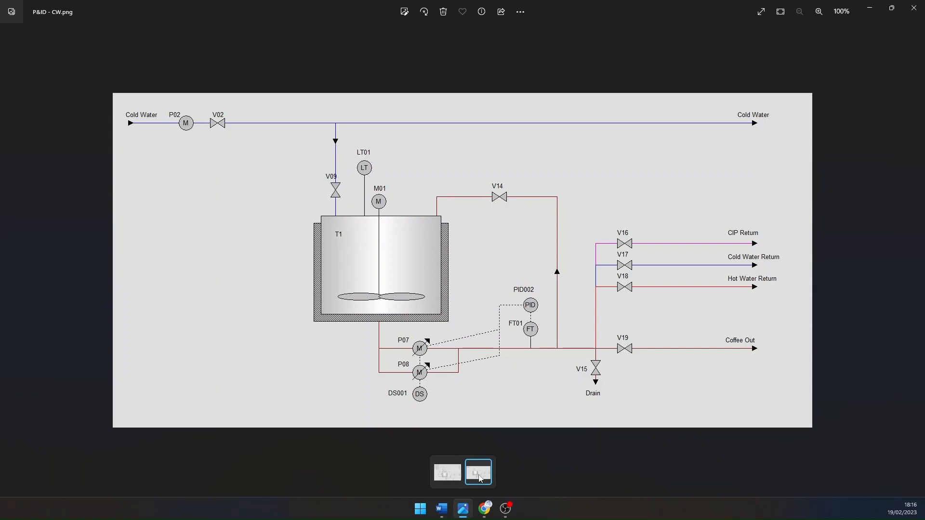
pyautogui.click(484, 509)
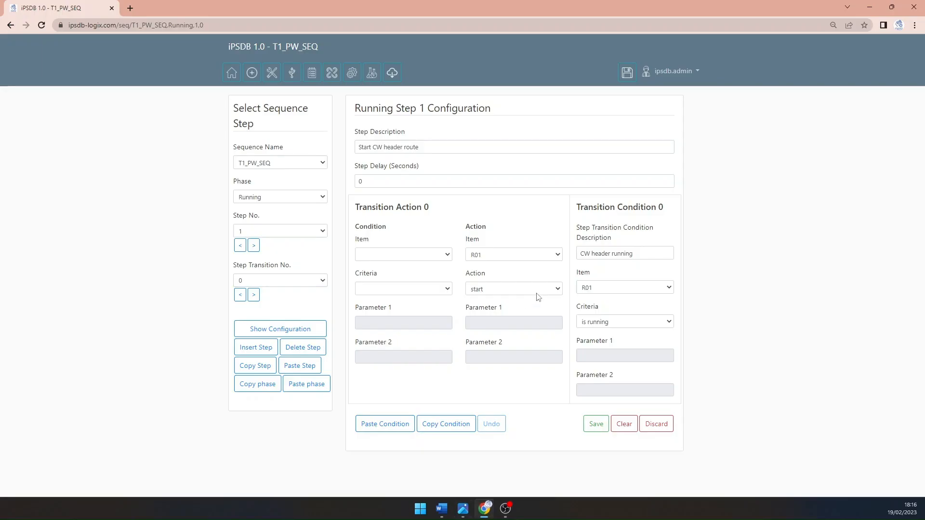
# Step: Go to transition 1 of Running step 1 and set its action to open V09 on the condition that R01 is running
pyautogui.click(254, 296)
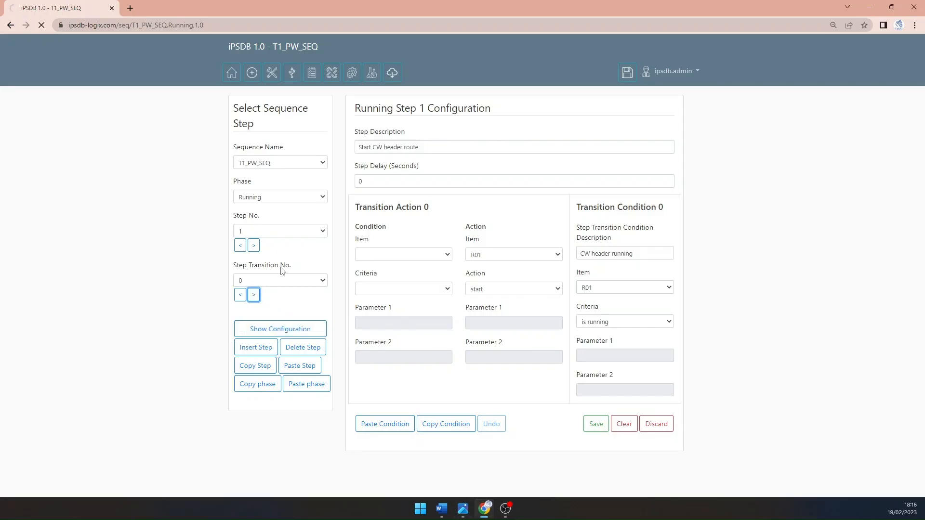
pyautogui.click(511, 254)
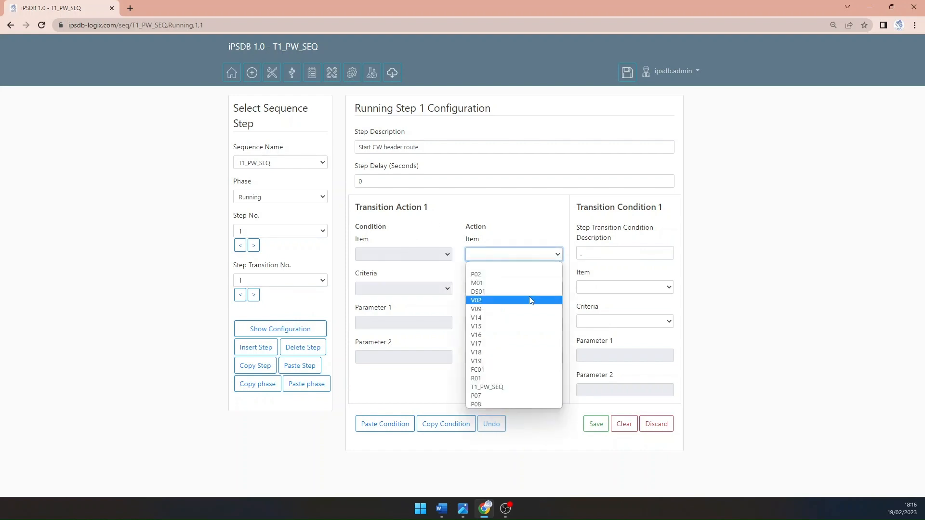
pyautogui.click(530, 309)
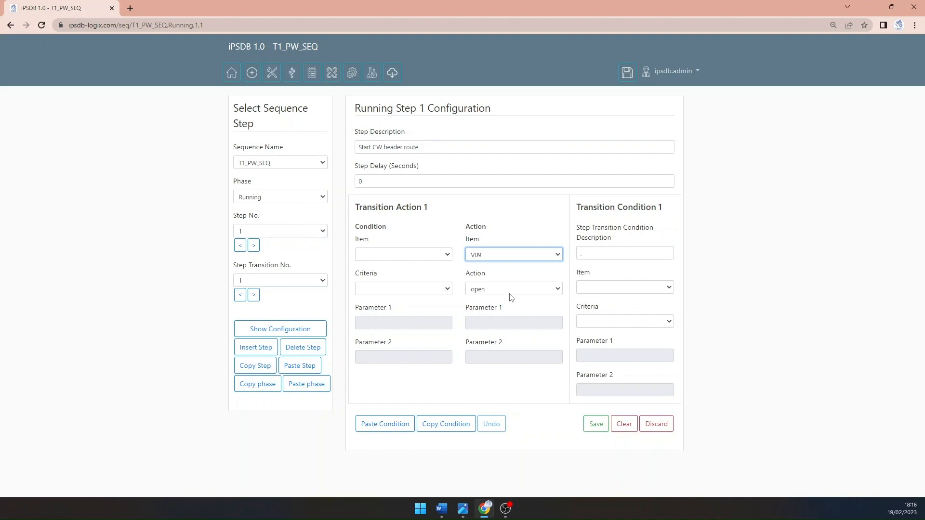
pyautogui.click(420, 255)
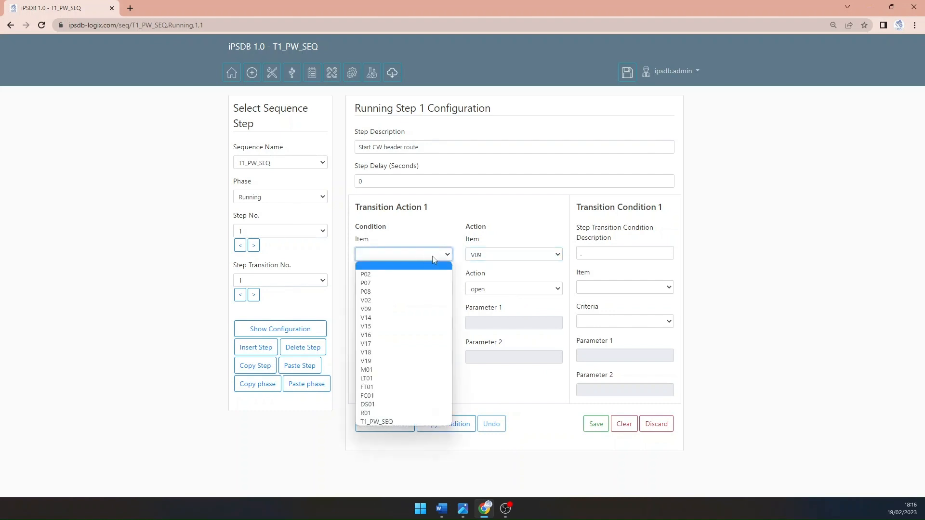
pyautogui.click(406, 411)
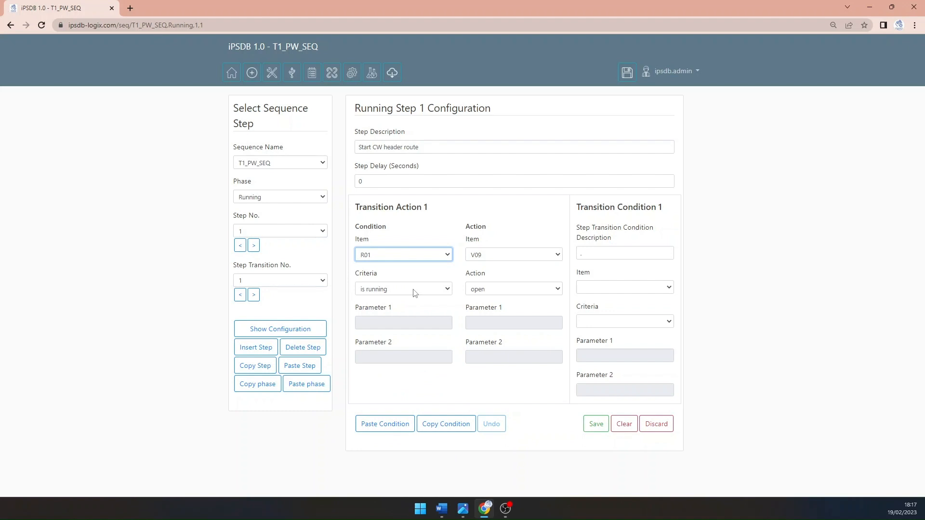
# Step: Set Transition Condition 1 to V09 is opened, describe it as "V09 is opened", and save the transition
pyautogui.click(626, 287)
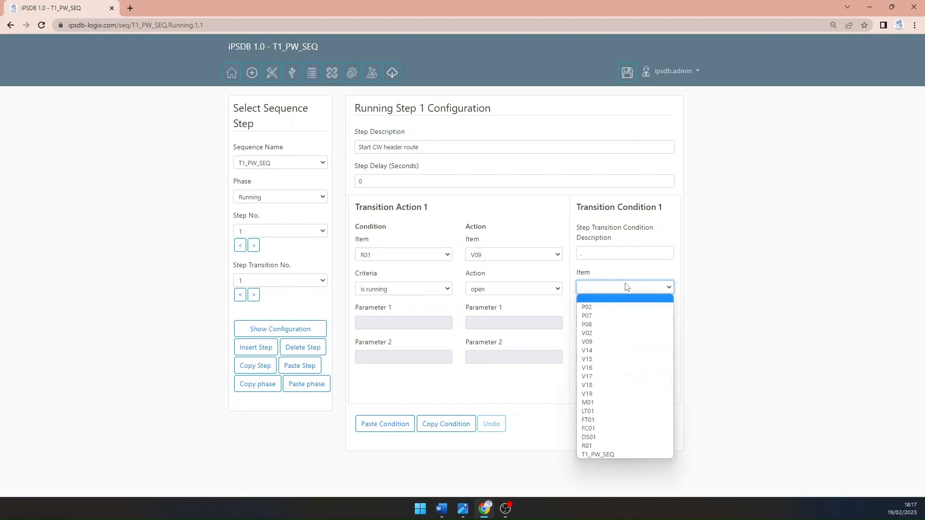
pyautogui.click(619, 342)
pyautogui.click(590, 254)
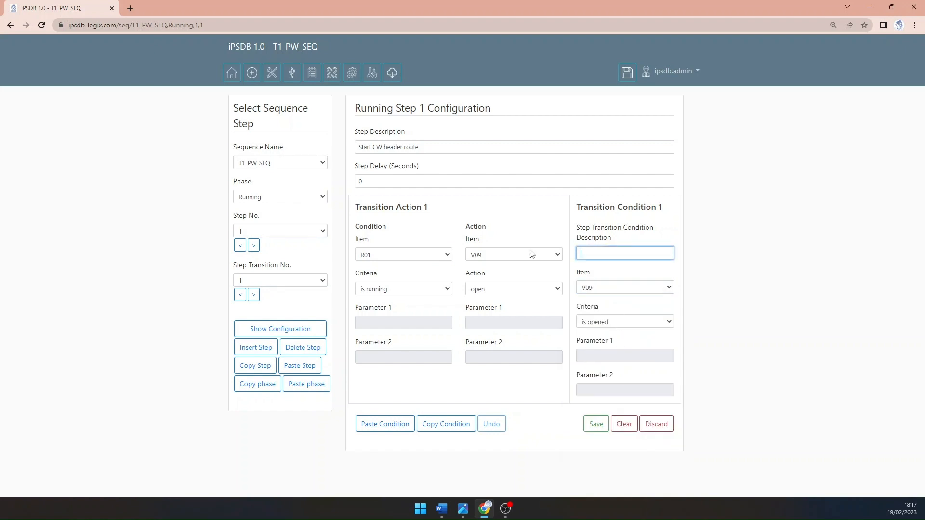
pyautogui.write('V09 is opened')
pyautogui.click(596, 424)
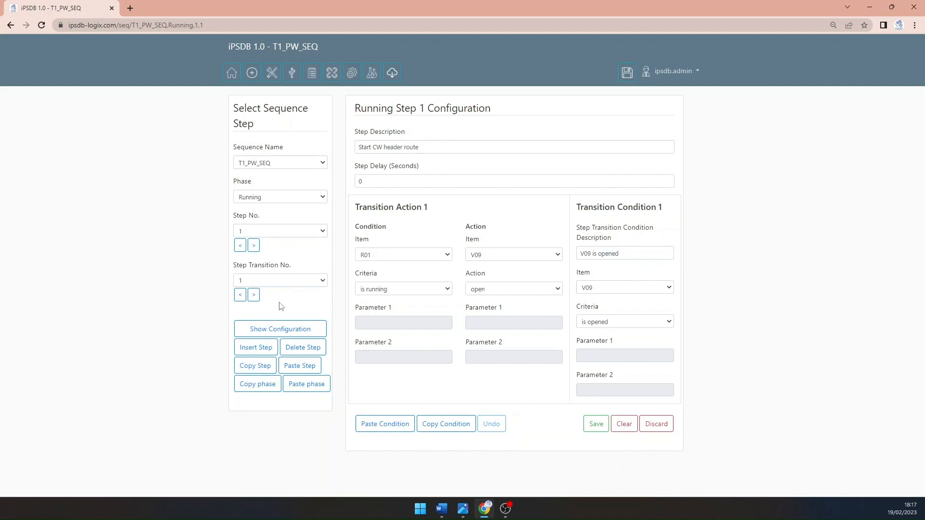
# Step: Go to transition 2 of Running step 1 and set its condition to LT01 increased by COFFEE_RECIPE - PW level (%)
pyautogui.click(253, 296)
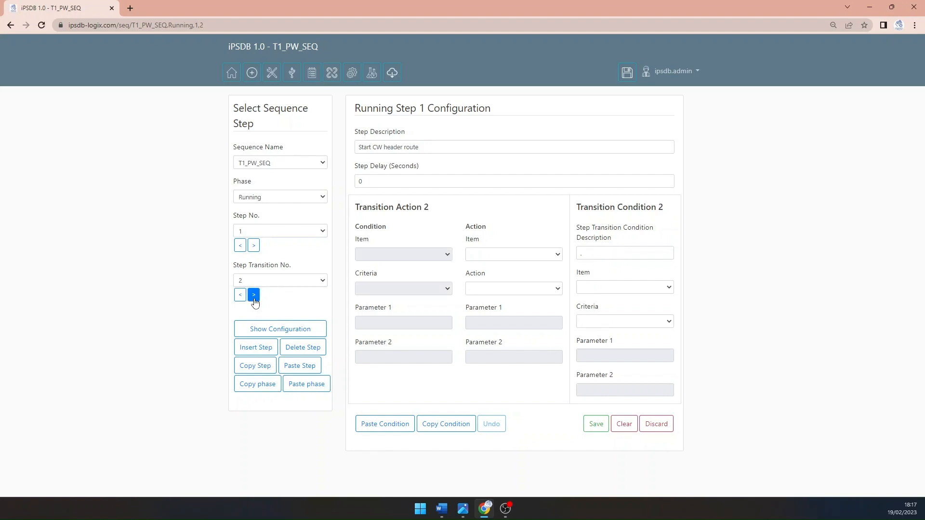
pyautogui.click(620, 288)
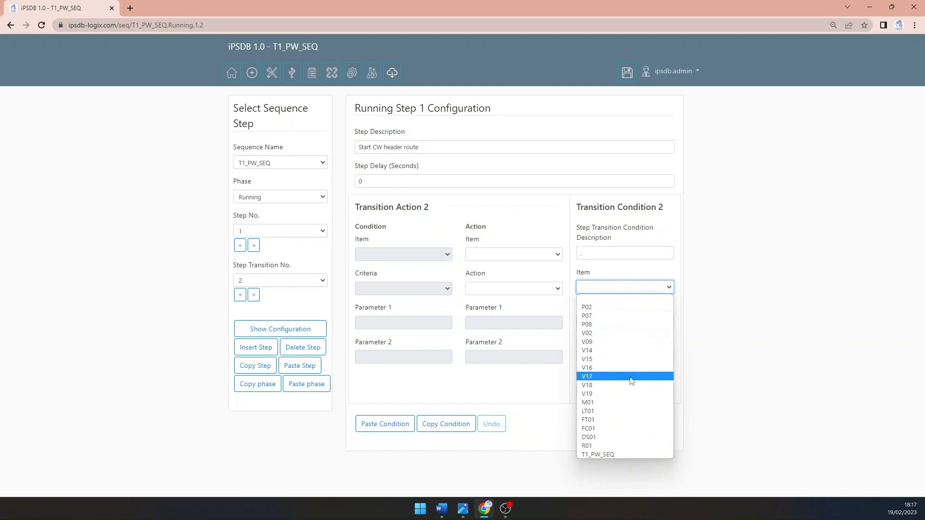
pyautogui.click(620, 413)
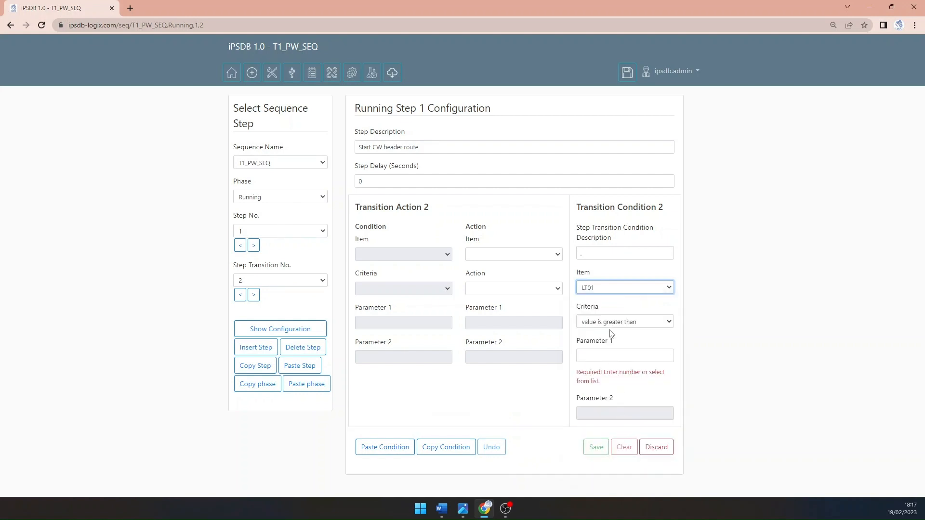
pyautogui.click(644, 328)
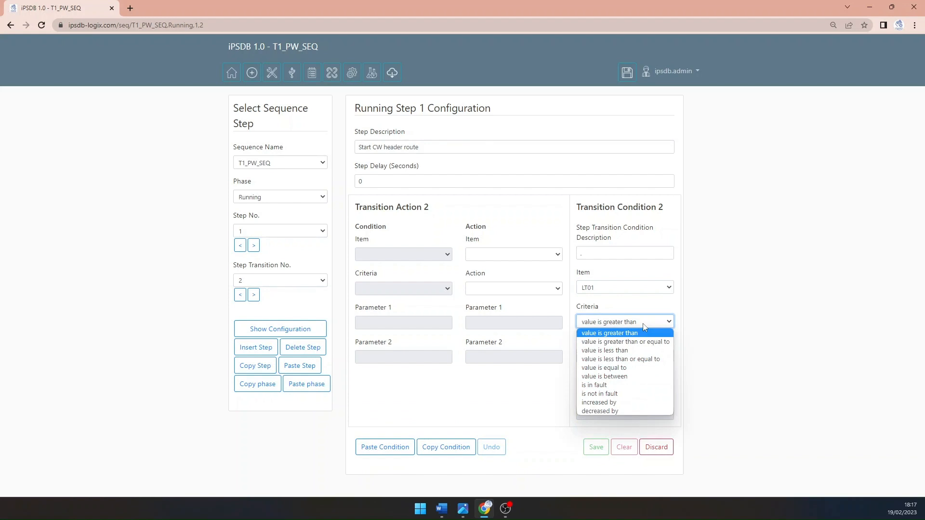
pyautogui.click(599, 402)
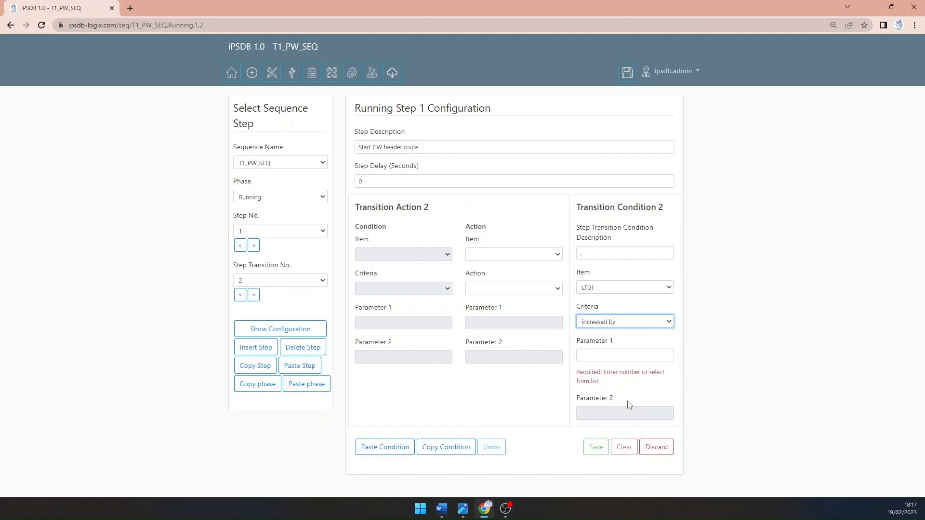
pyautogui.click(599, 356)
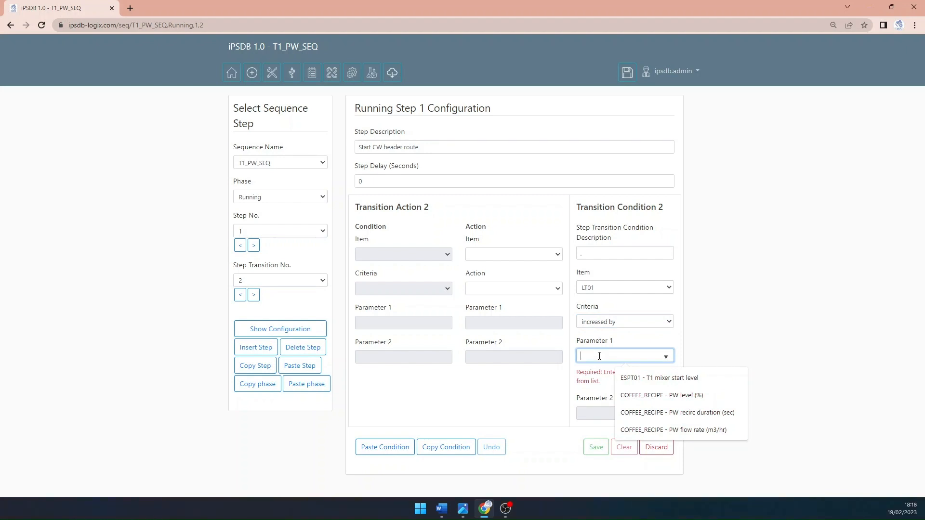
pyautogui.click(692, 396)
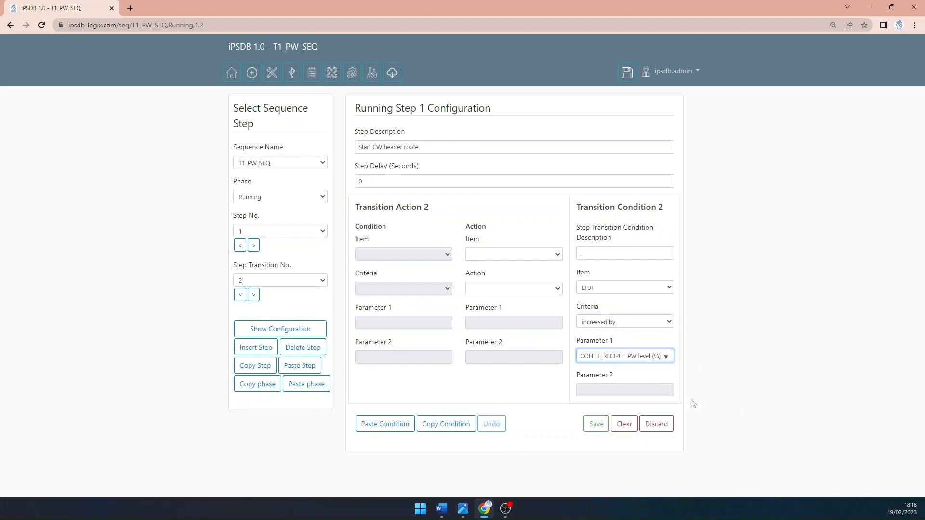
# Step: Describe Transition Condition 2 as "T1 PW level reached" and save the transition
pyautogui.click(601, 253)
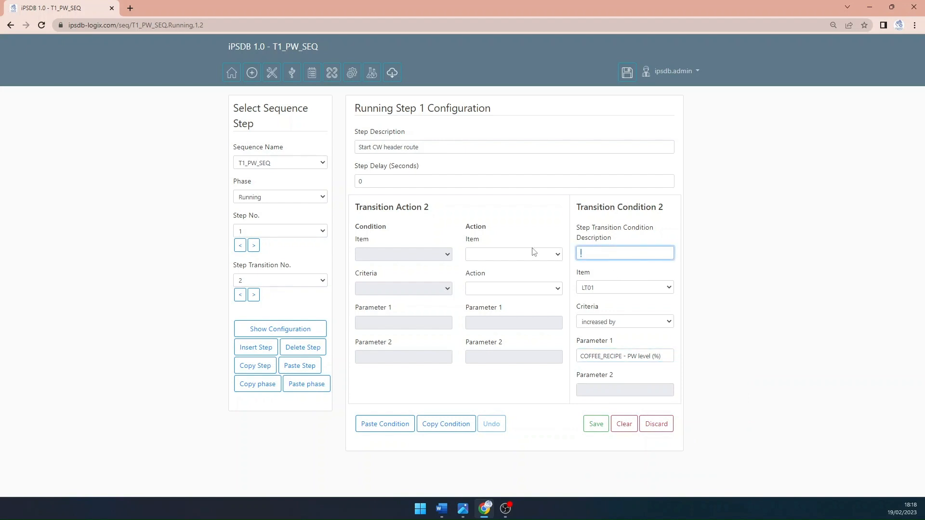
pyautogui.write('T1 PW level reached')
pyautogui.click(595, 425)
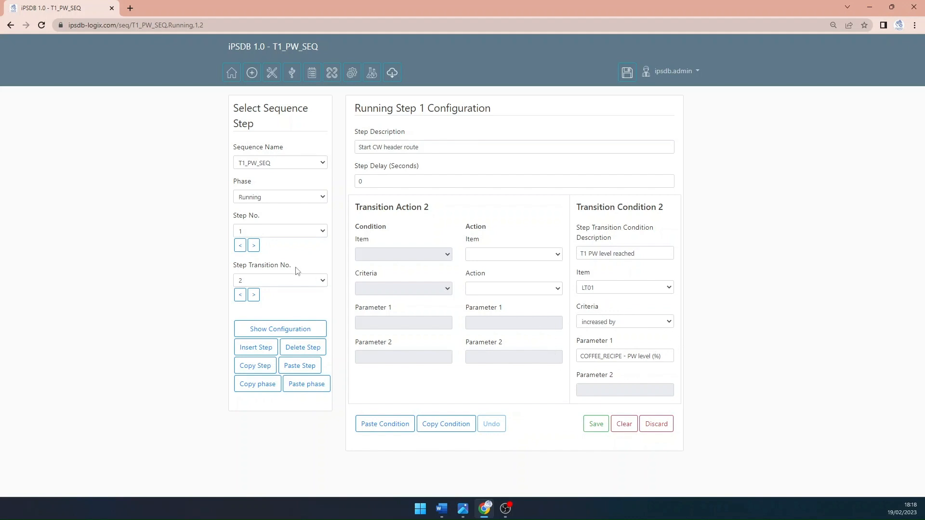
# Step: Go to Running step 2, describe it as "Close CW header and inlet valve", and set Transition Action 0 to stop R01
pyautogui.click(254, 245)
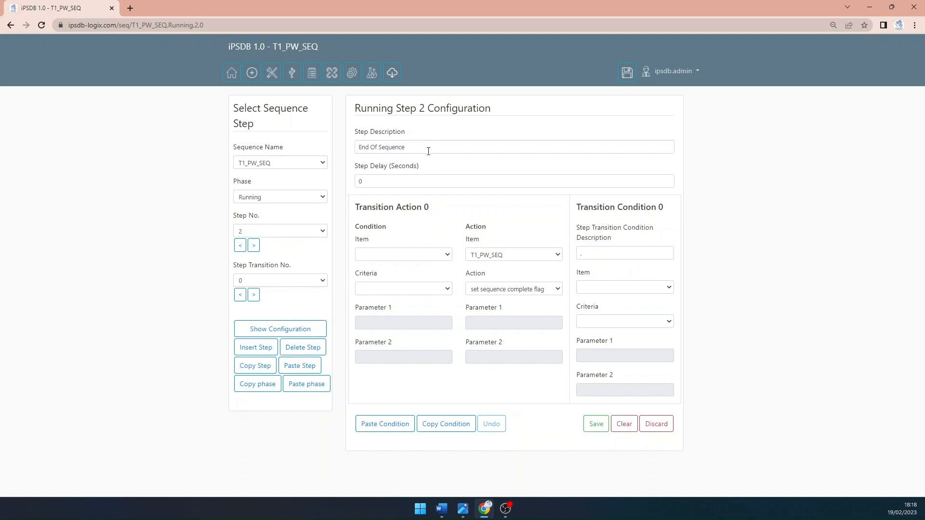
pyautogui.tripleClick(428, 147)
pyautogui.write('Close')
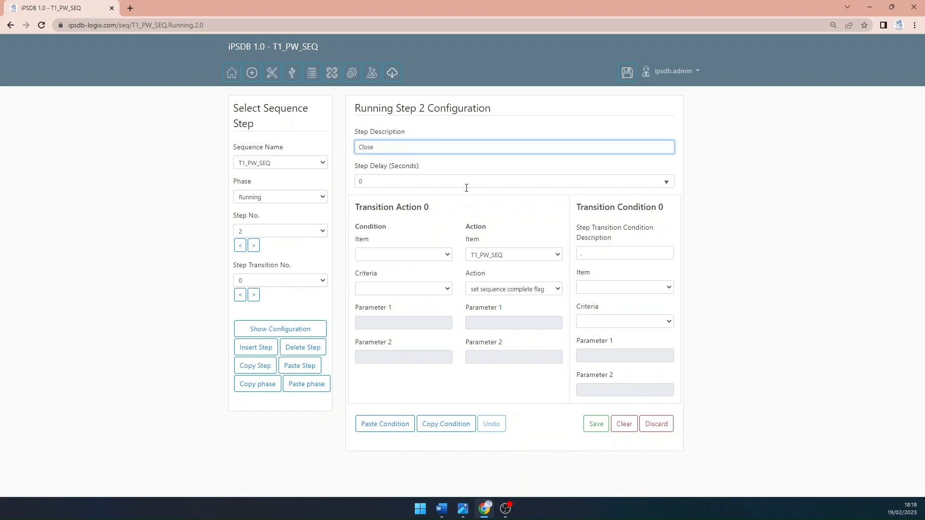
pyautogui.write(' CW header and inlet valve')
pyautogui.click(524, 257)
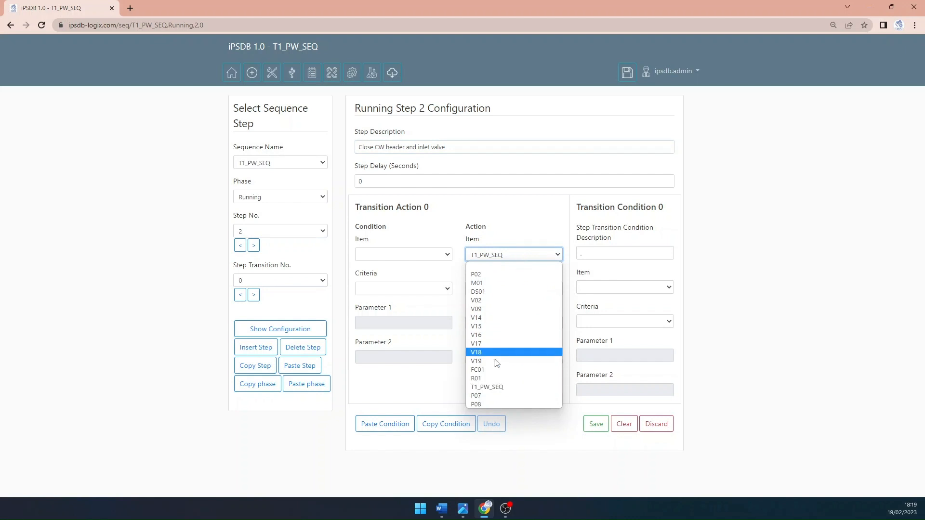
pyautogui.click(495, 379)
pyautogui.click(522, 289)
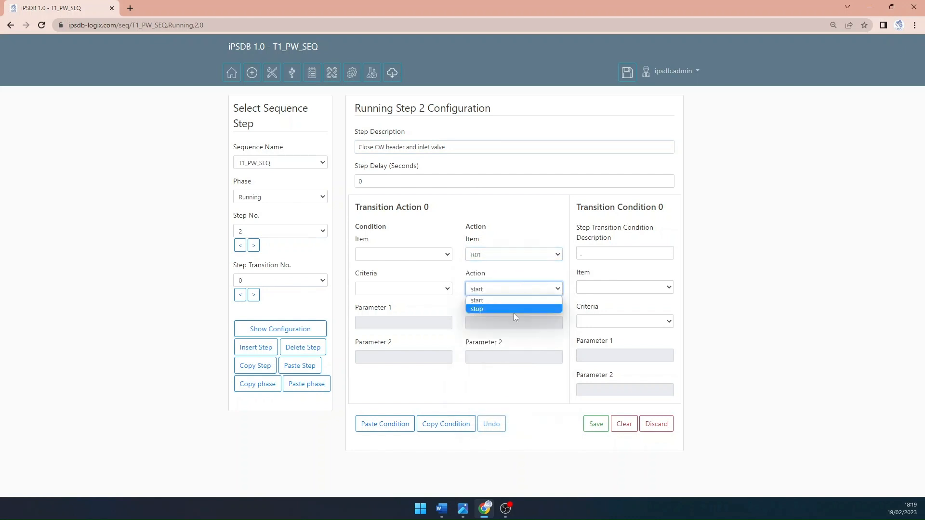
pyautogui.click(556, 307)
# Step: Set Transition Condition 0 of Running step 2 to R01 is stopped, describe it as "CW header stopped", and save
pyautogui.click(638, 287)
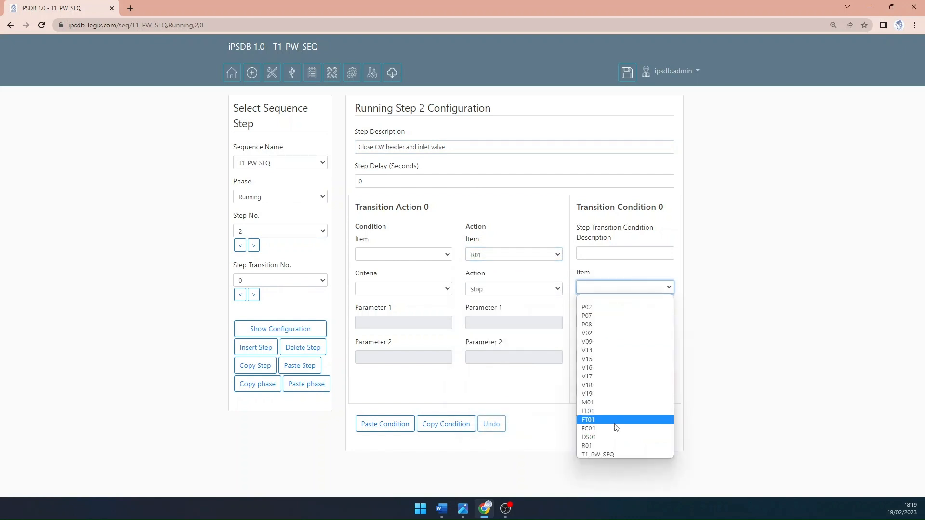
pyautogui.click(611, 446)
pyautogui.click(618, 321)
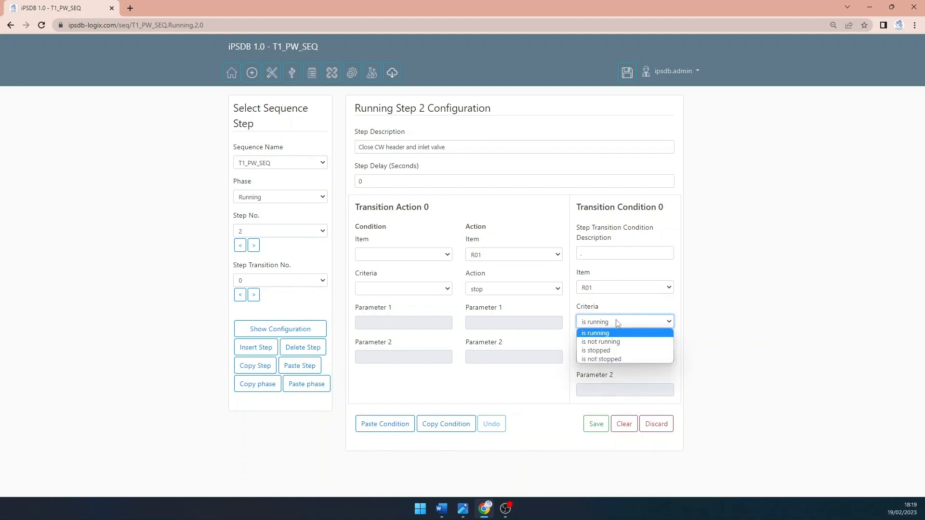
pyautogui.click(613, 352)
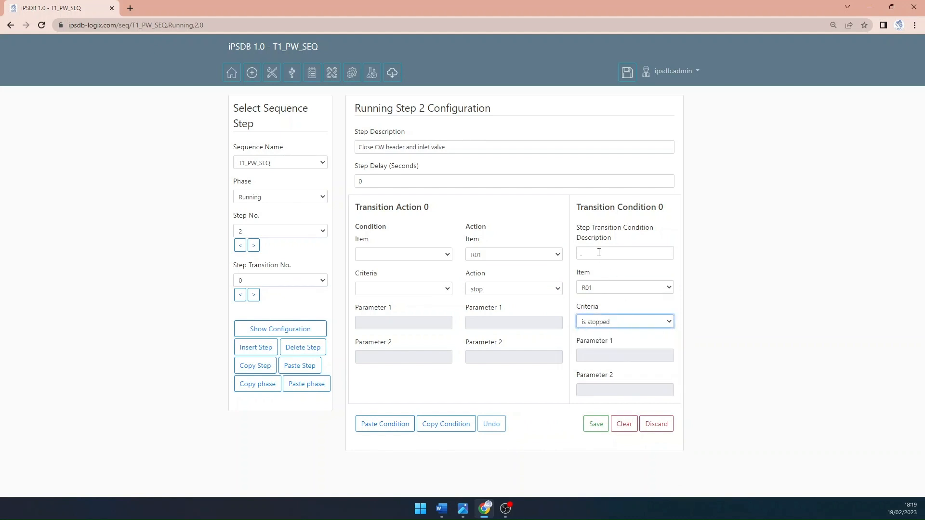
pyautogui.click(580, 252)
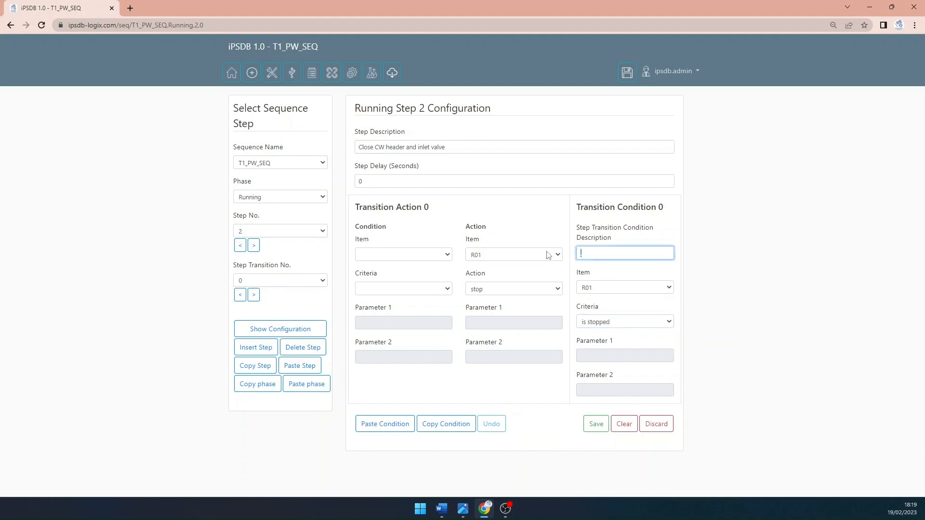
pyautogui.write('CW header running')
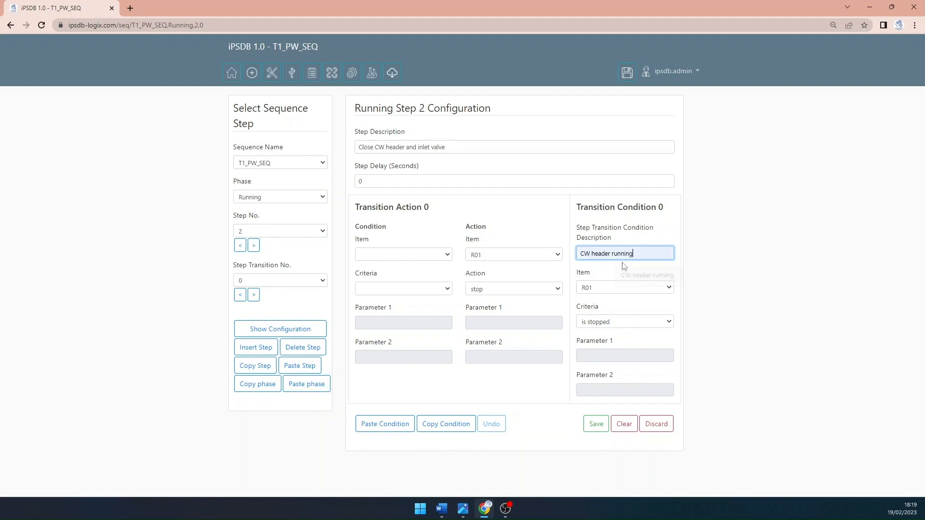
pyautogui.doubleClick(621, 254)
pyautogui.write('stoppe')
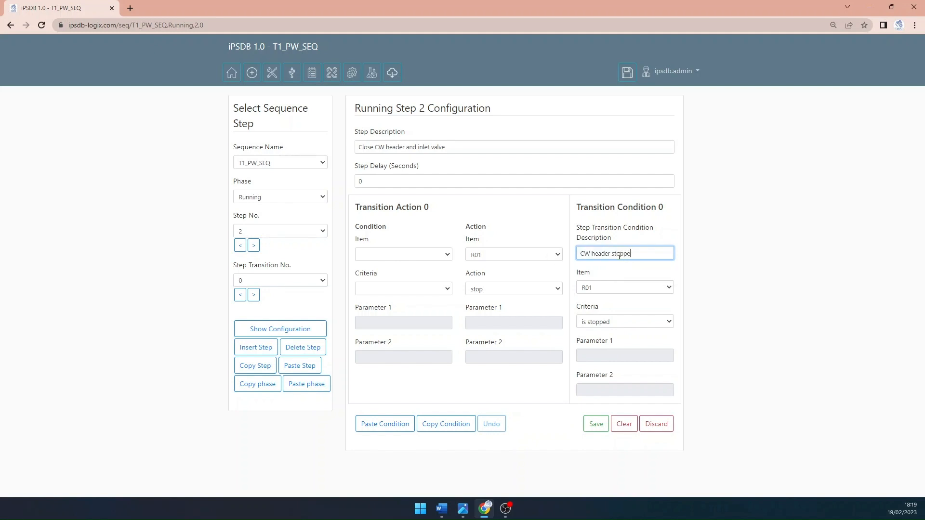
pyautogui.write('d')
pyautogui.click(602, 426)
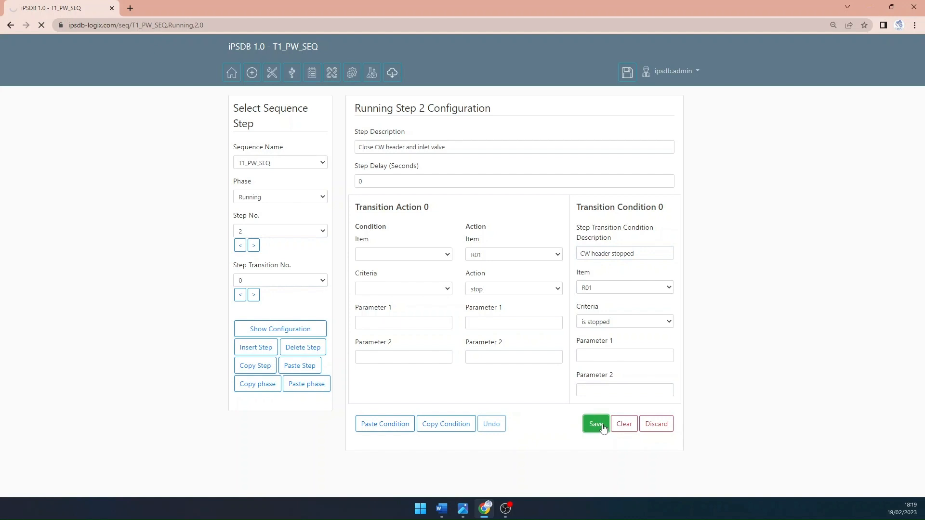
# Step: Go to transition 1 of Running step 2 and set its action to close V09
pyautogui.click(255, 295)
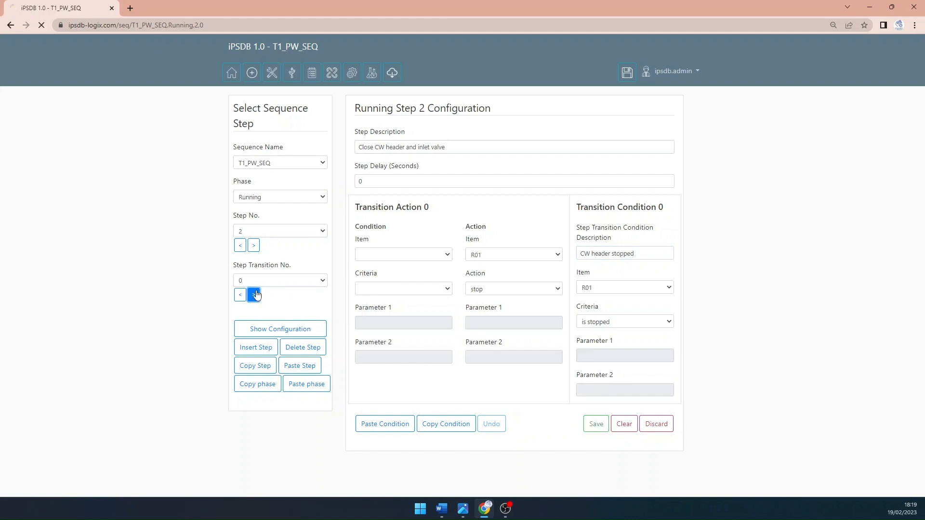
pyautogui.click(496, 254)
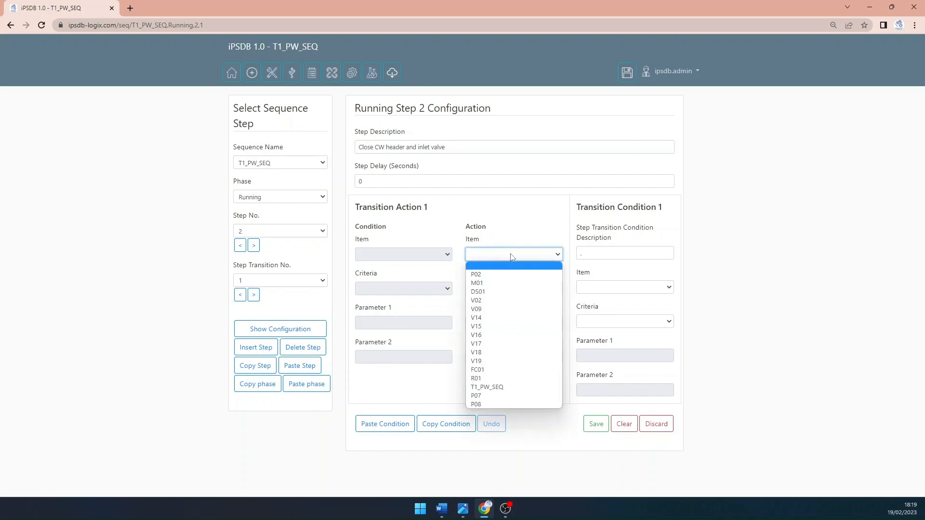
pyautogui.click(502, 309)
pyautogui.click(502, 289)
pyautogui.click(498, 311)
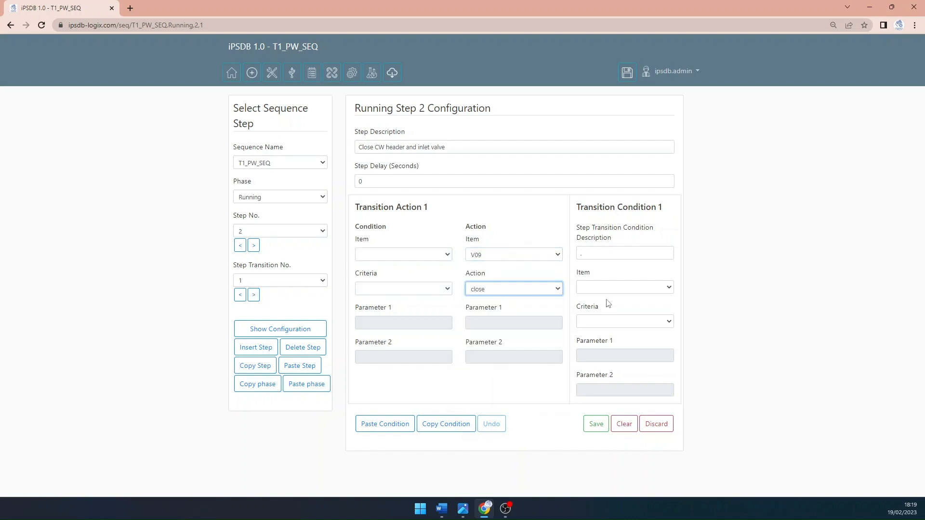
# Step: Set Transition Condition 1 of Running step 2 to V09 is closed, describe it as "V09 is closed", and save
pyautogui.click(609, 288)
pyautogui.click(606, 343)
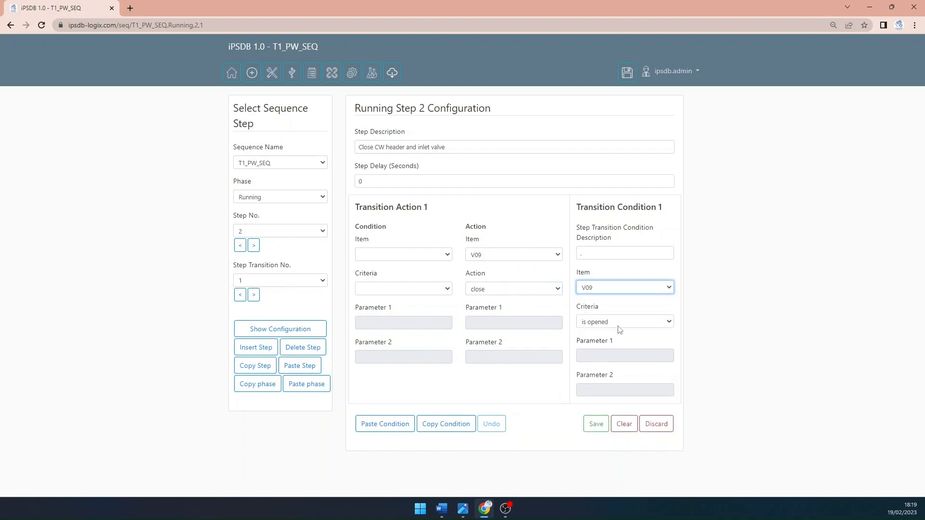
pyautogui.click(618, 321)
pyautogui.click(617, 351)
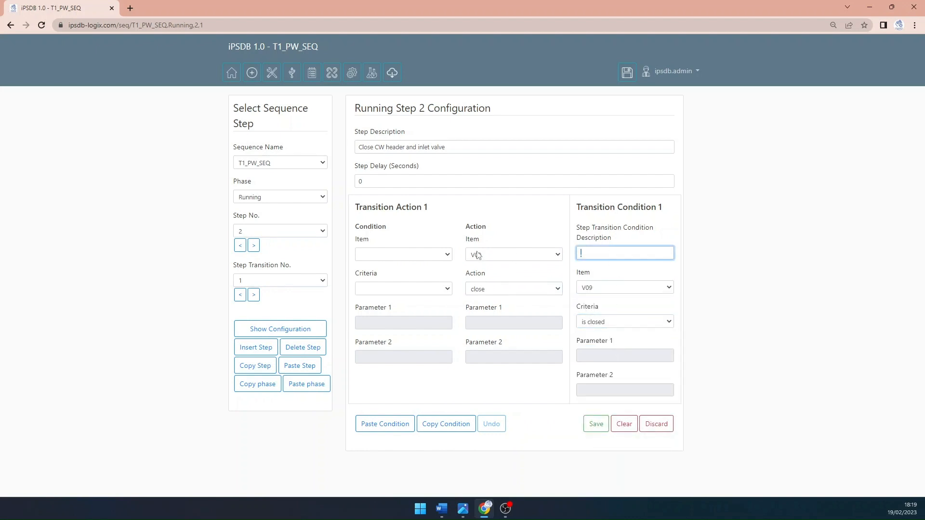
pyautogui.write('V09 is opened')
pyautogui.click(640, 275)
pyautogui.doubleClick(607, 253)
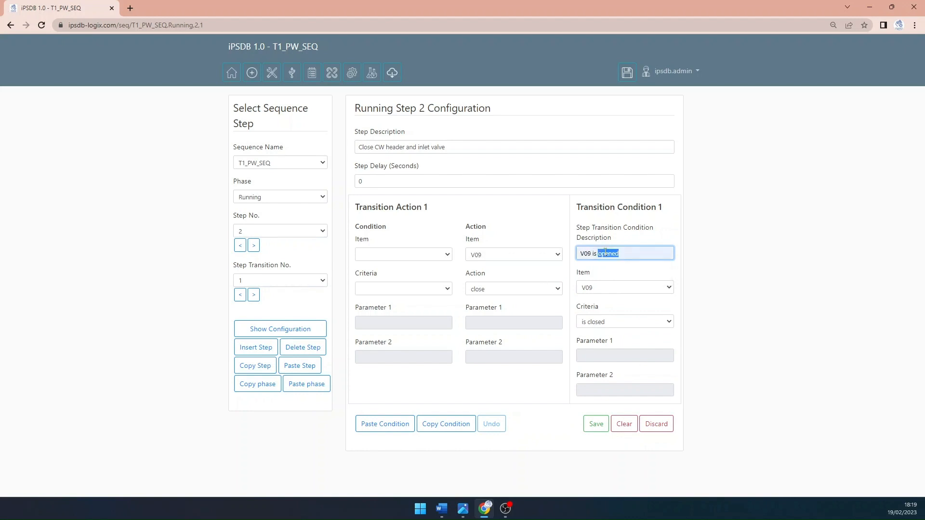
pyautogui.write('closed')
pyautogui.click(592, 426)
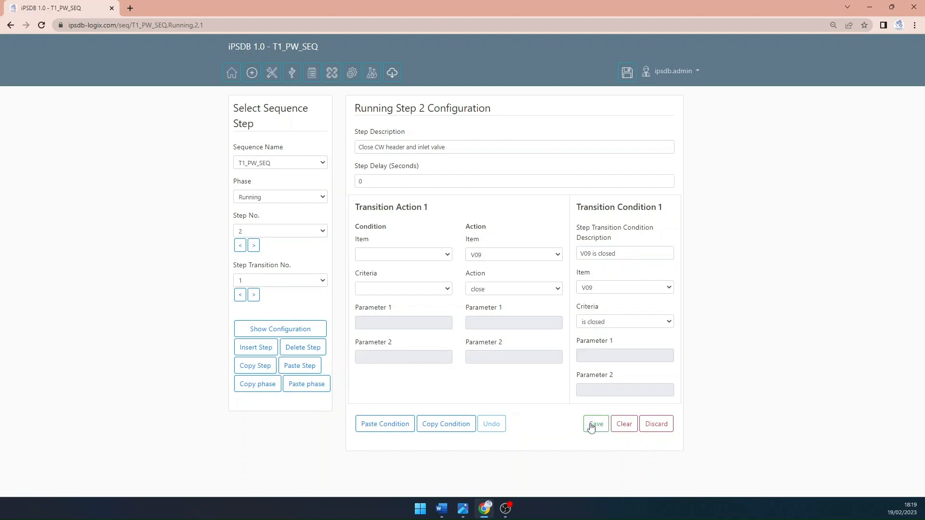
# Step: Check the recirculation route on the P&ID, then go to Running step 3 and describe it as "Start mixer and recirc"
pyautogui.click(463, 508)
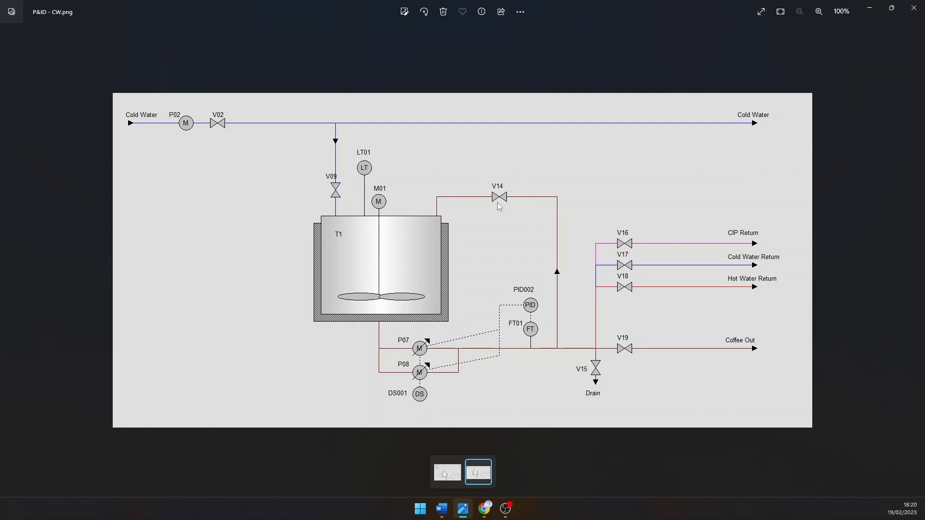
pyautogui.click(484, 509)
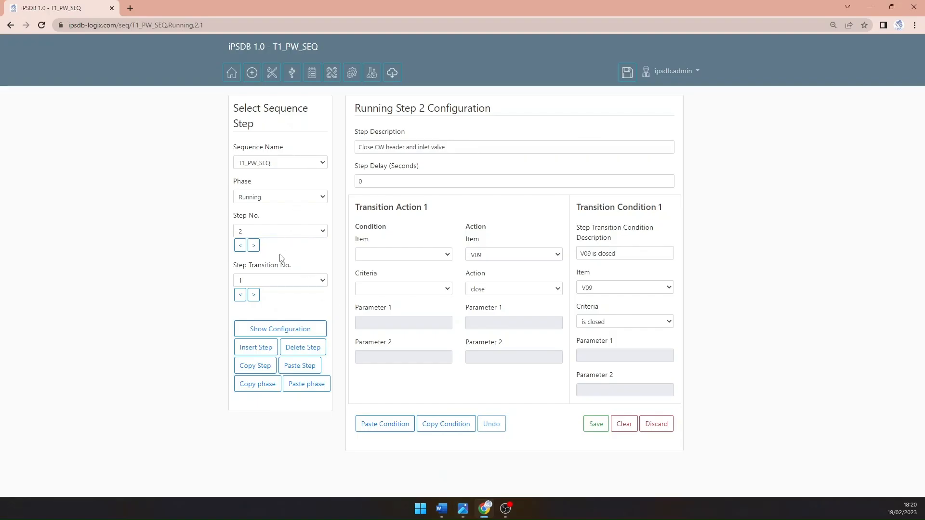
pyautogui.click(254, 246)
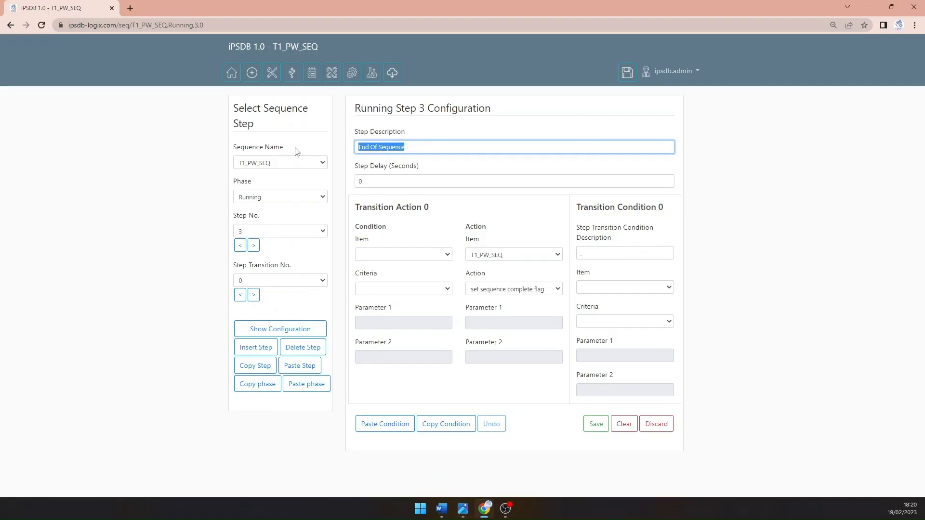
pyautogui.write('Start')
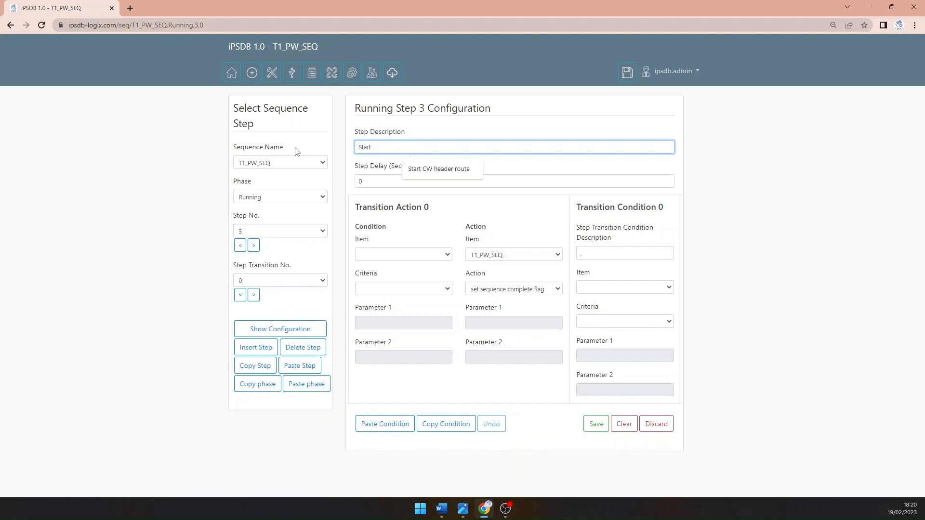
pyautogui.write(' mixer and')
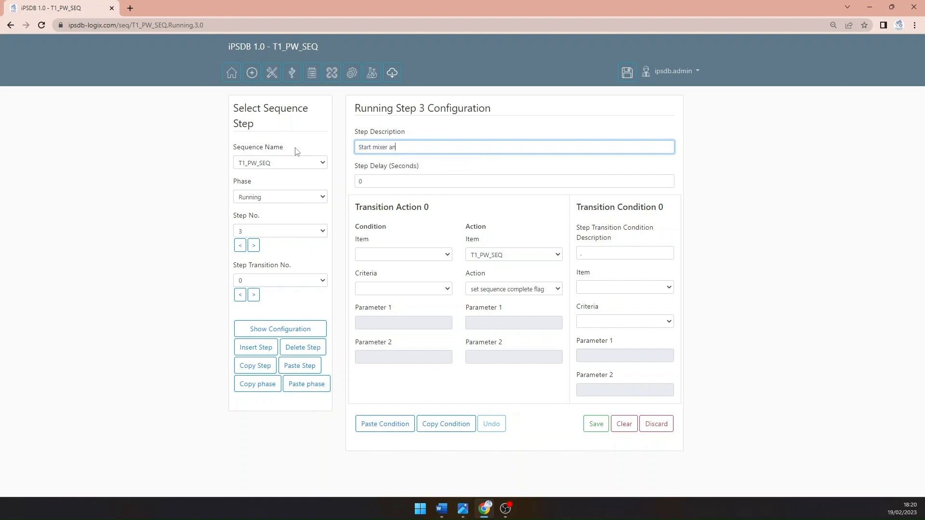
pyautogui.write(' recirc')
# Step: Set Transition Action 0 to start M01 running forward, with condition M01 is running described as "Mixer running", and save
pyautogui.click(512, 257)
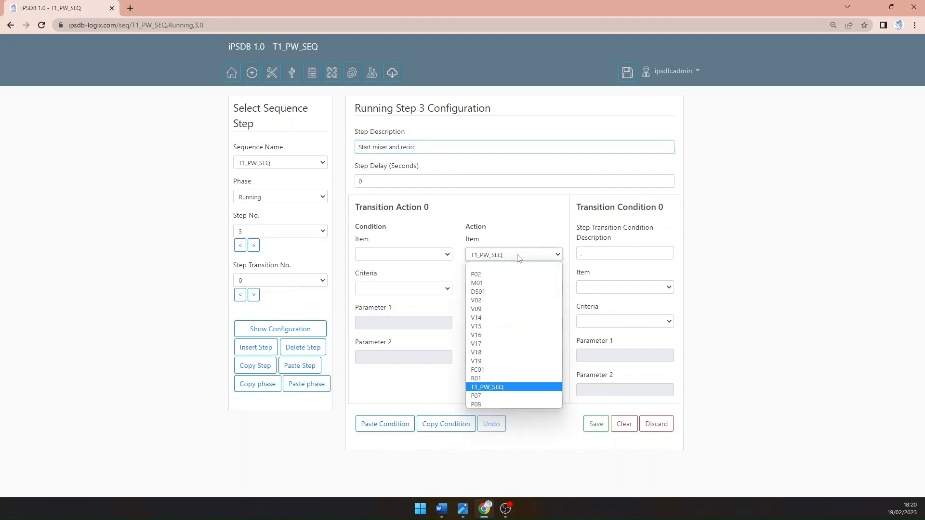
pyautogui.click(515, 286)
pyautogui.click(617, 288)
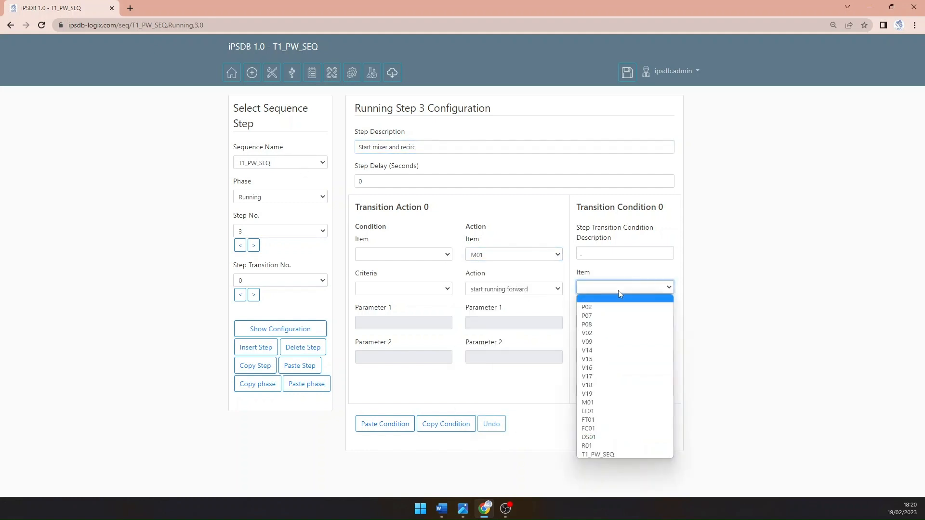
pyautogui.click(619, 403)
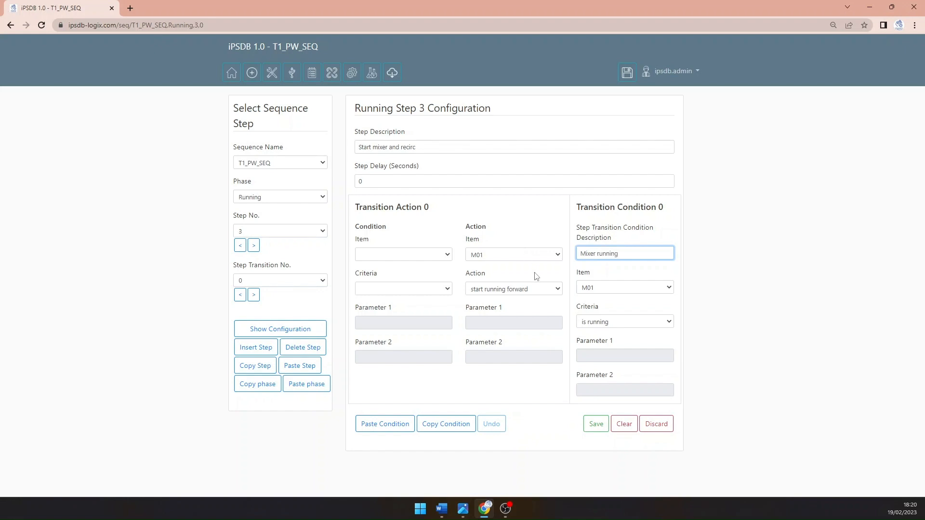
pyautogui.click(596, 423)
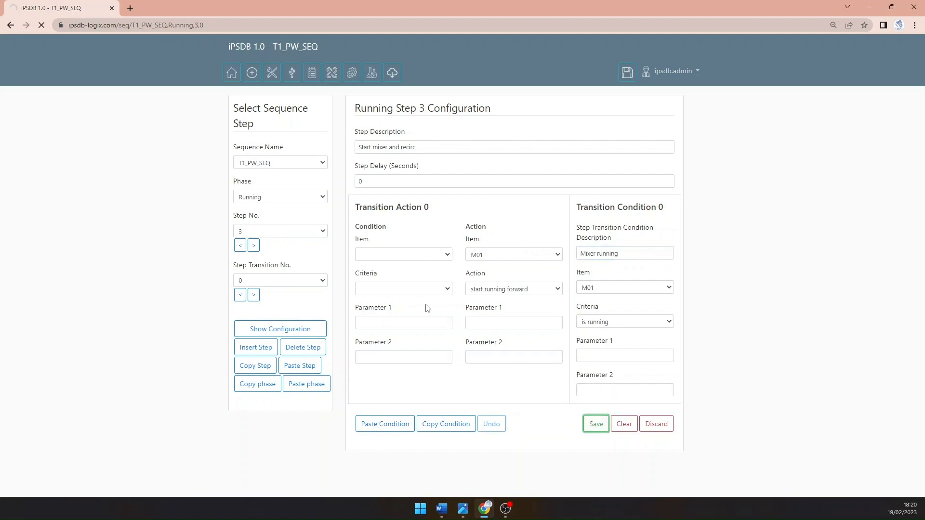
# Step: Review the P&ID for the recirculation valves, then shorten the Running step 3 description to "Start mixer" and save
pyautogui.click(254, 294)
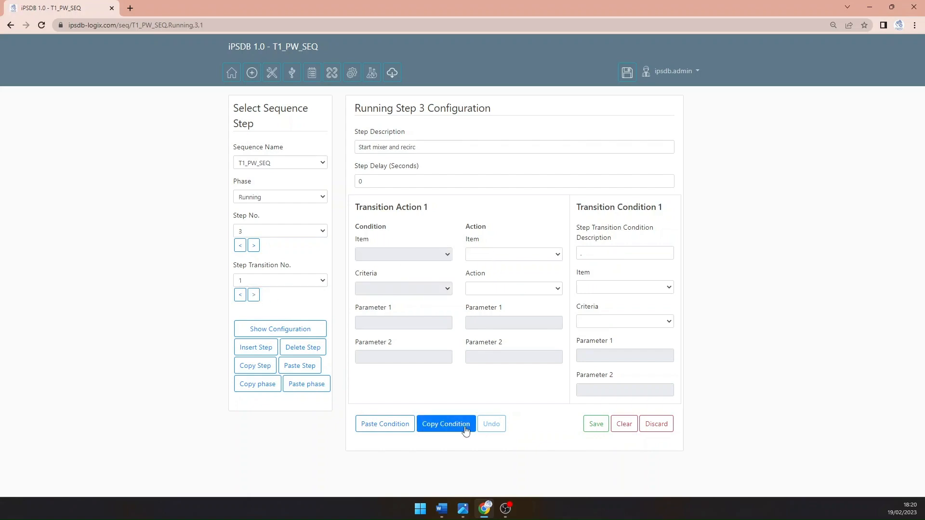
pyautogui.click(463, 511)
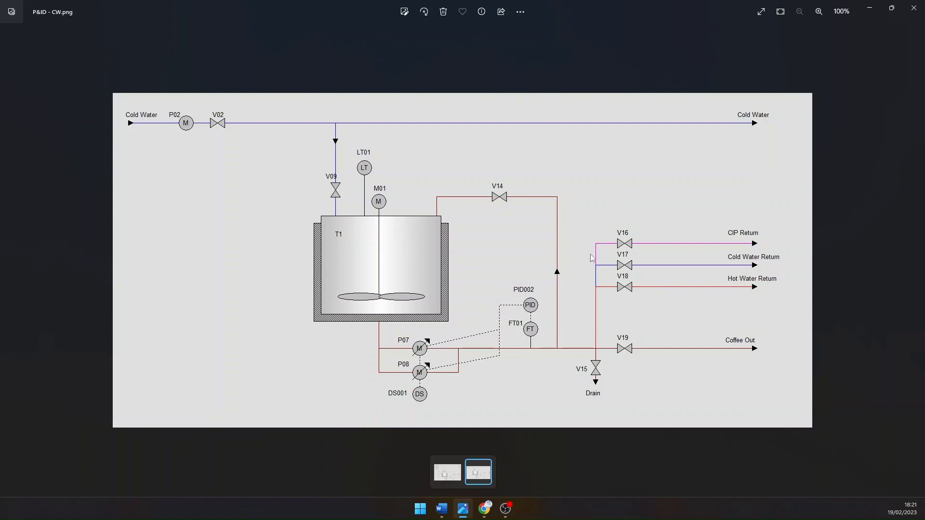
pyautogui.click(444, 511)
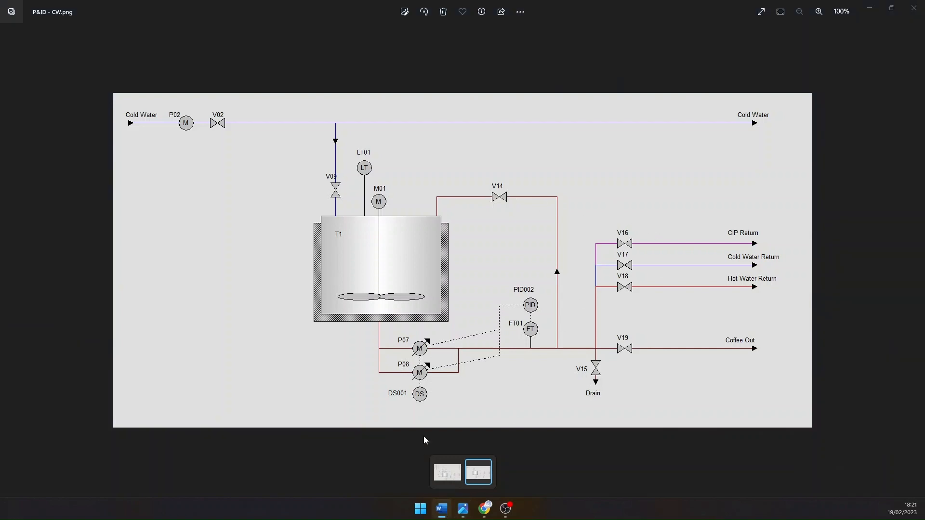
pyautogui.click(464, 517)
pyautogui.click(485, 512)
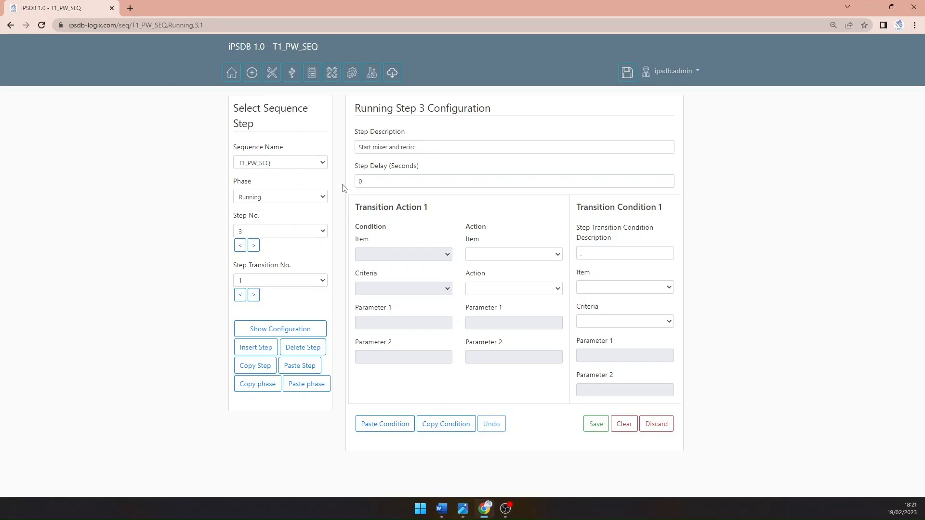
pyautogui.moveTo(388, 147); pyautogui.dragTo(421, 147)
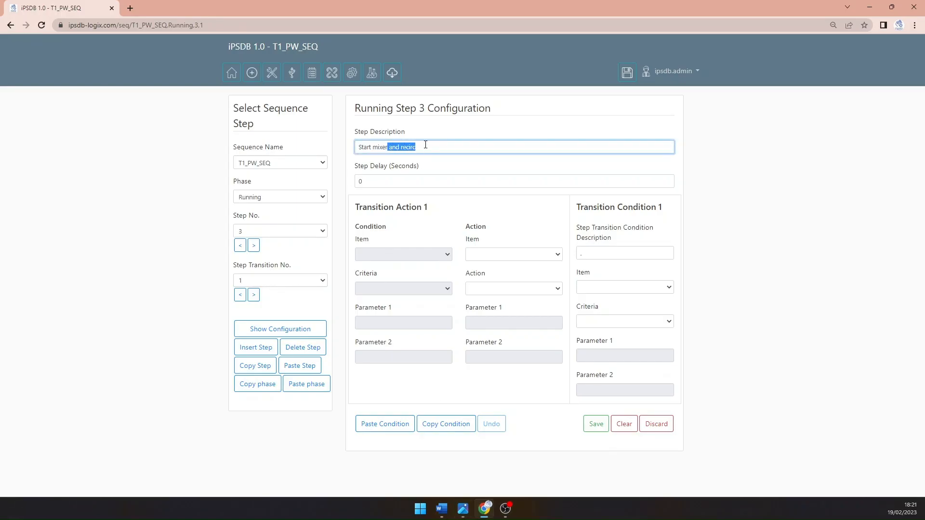
pyautogui.press('BackSpace')
pyautogui.click(593, 424)
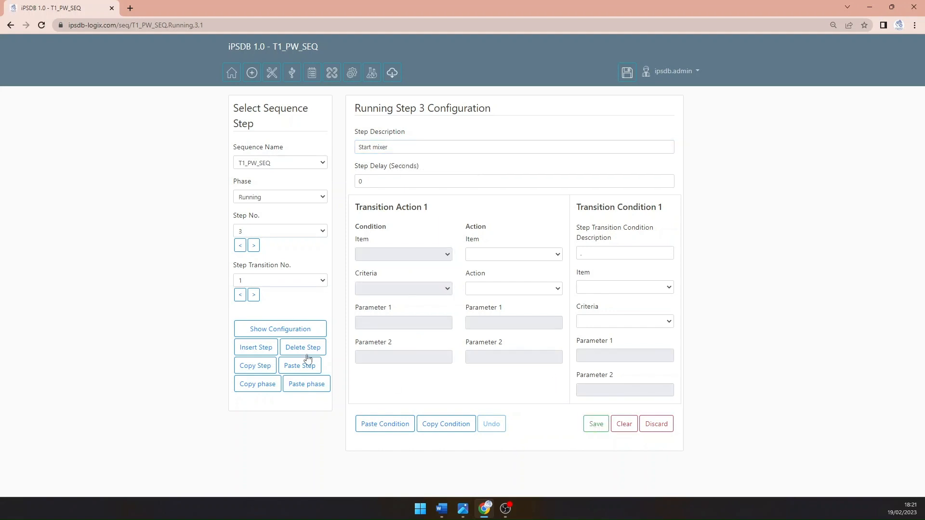
# Step: Go to Running step 4, describe it as "Open recirc valve", and set Transition Action 0 to open V14
pyautogui.click(254, 245)
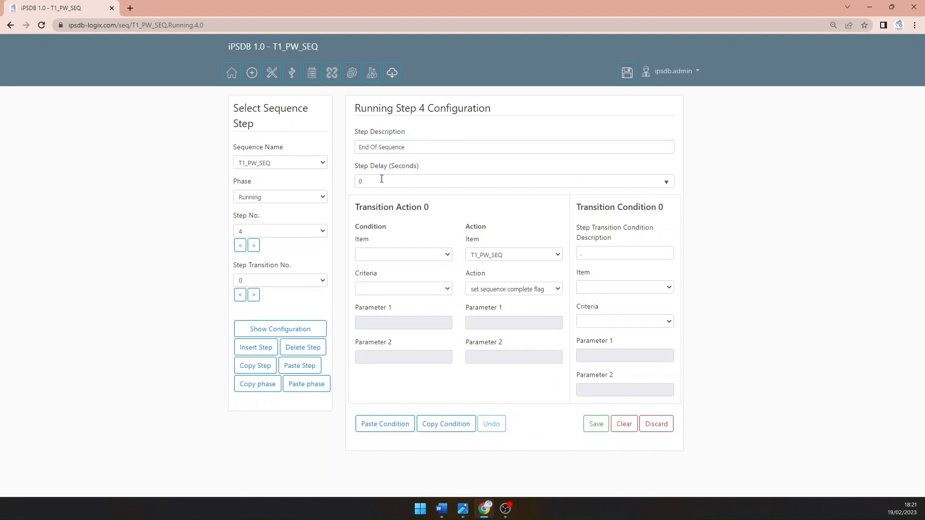
pyautogui.moveTo(430, 145); pyautogui.dragTo(281, 136)
pyautogui.write('Open recirc valve')
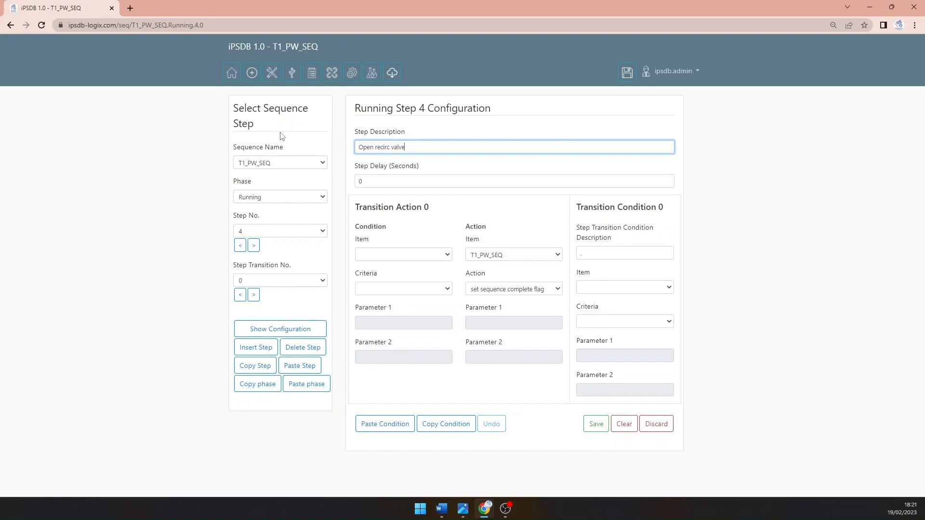
pyautogui.click(507, 257)
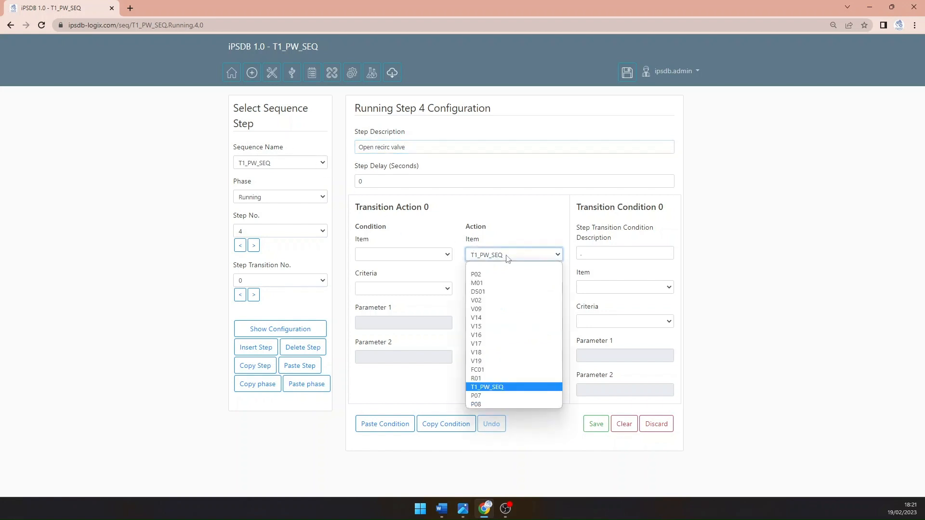
pyautogui.click(501, 317)
# Step: Set Transition Condition 0 of Running step 4 to V14 is opened, describe it as "V14 is opened", and save
pyautogui.click(618, 291)
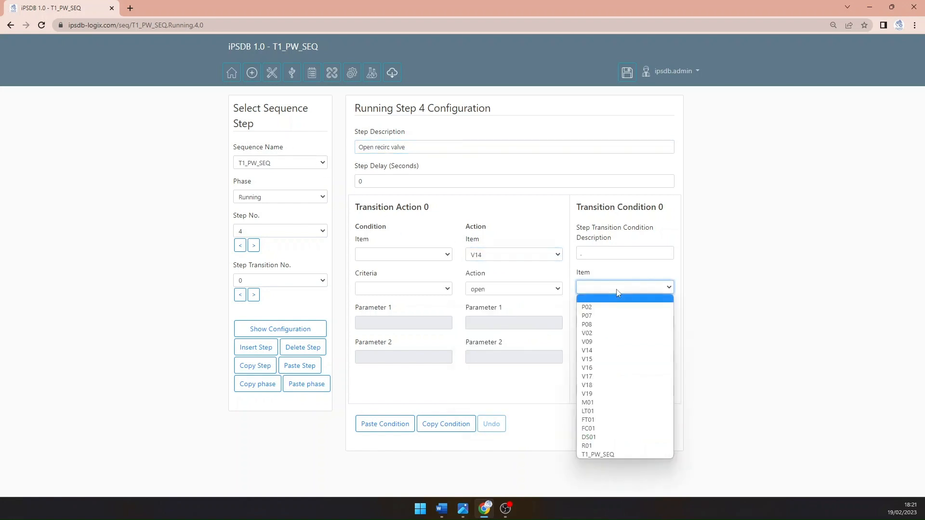
pyautogui.click(613, 351)
pyautogui.click(620, 252)
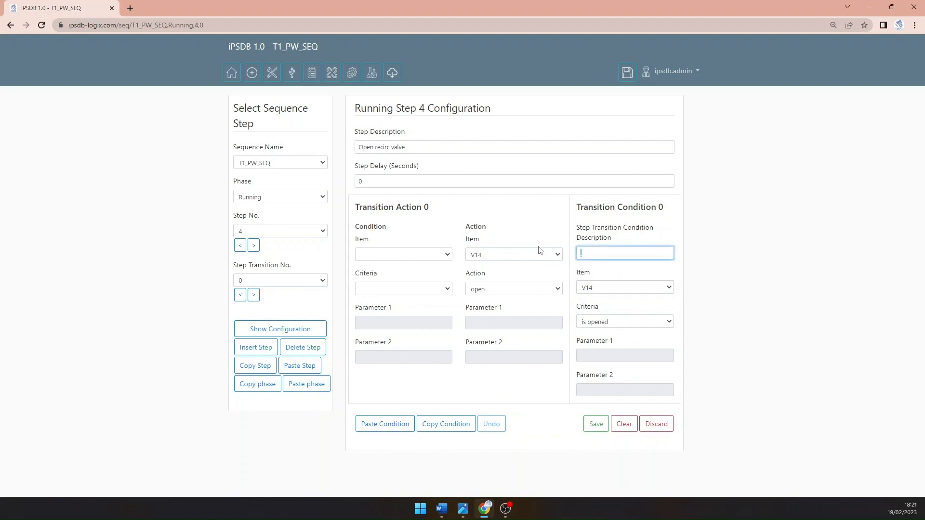
pyautogui.write('V15')
pyautogui.click(595, 424)
# Step: Check the outlet valves on the P&ID, then change the Running step 4 description to "Open recirc route" and save
pyautogui.click(463, 508)
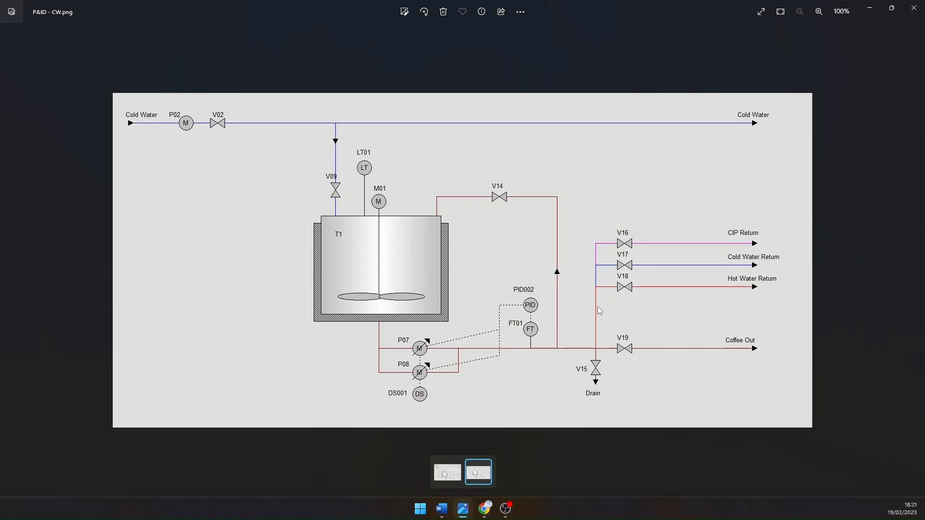
pyautogui.click(471, 512)
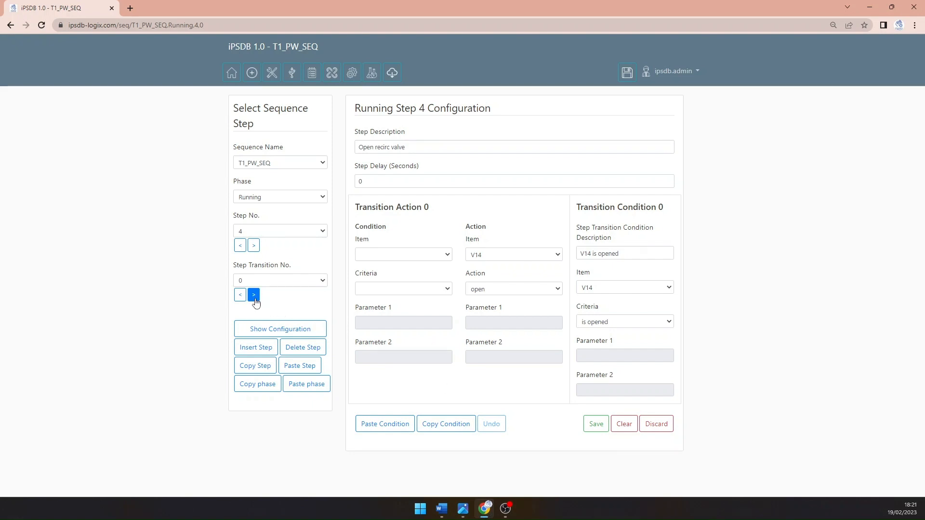
pyautogui.doubleClick(398, 147)
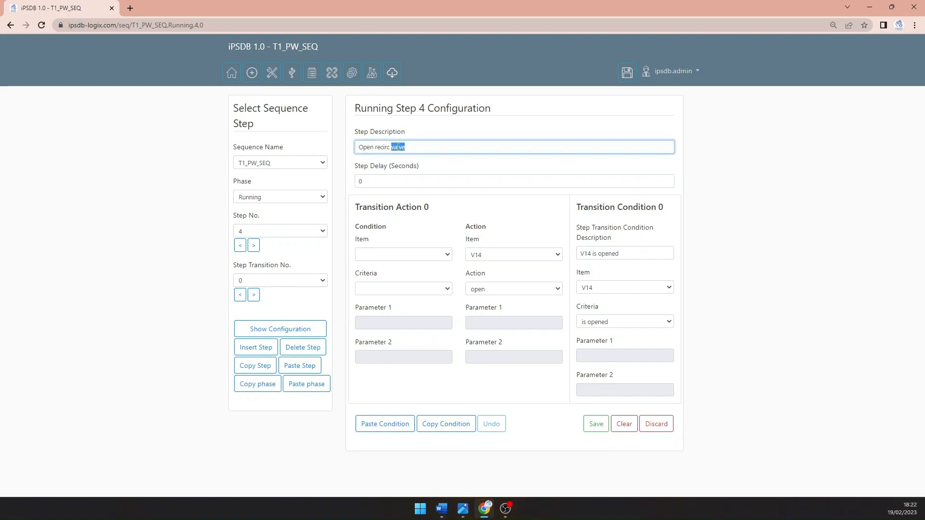
pyautogui.write('route')
pyautogui.click(595, 424)
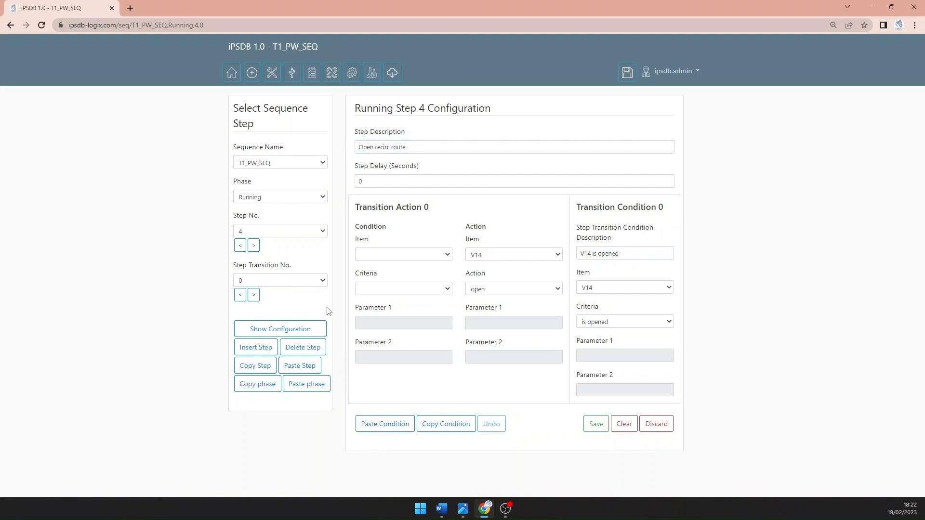
# Step: Go to transition 1 of Running step 4 and set its action to close V15
pyautogui.click(253, 295)
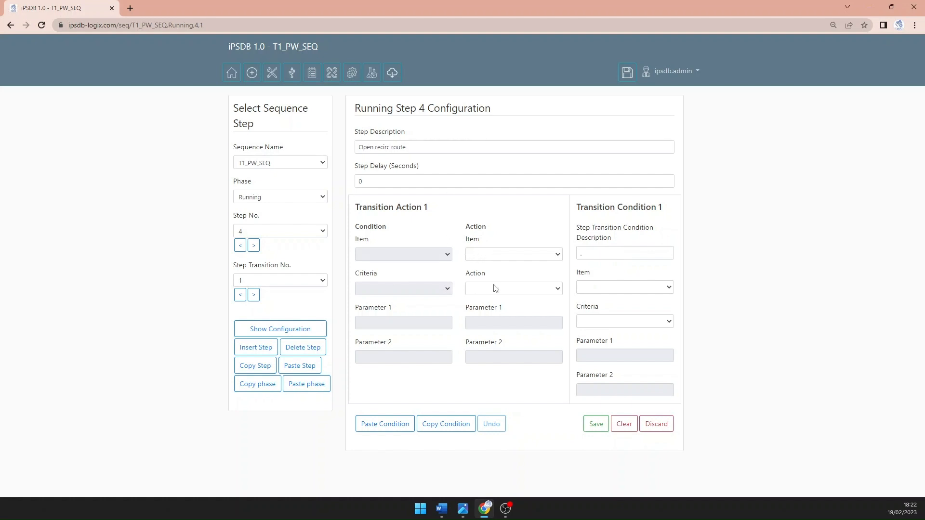
pyautogui.click(492, 255)
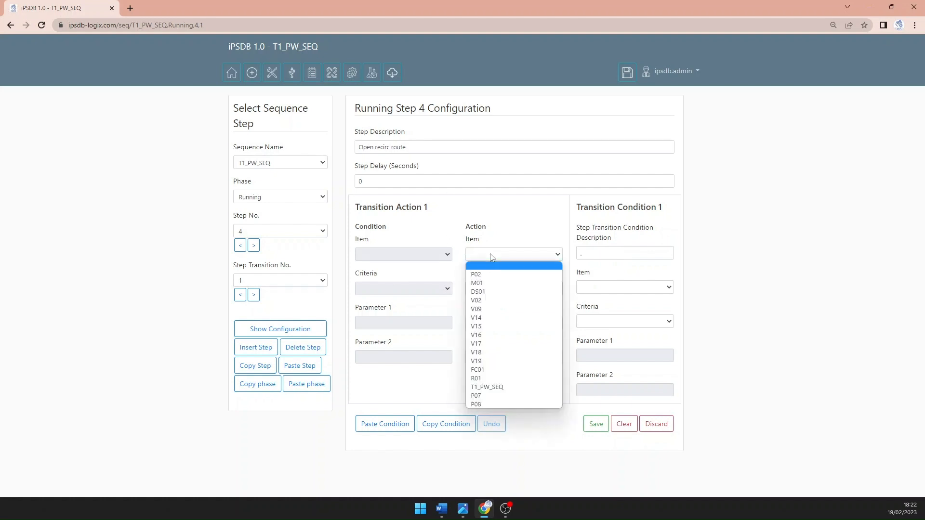
pyautogui.click(491, 323)
pyautogui.click(494, 289)
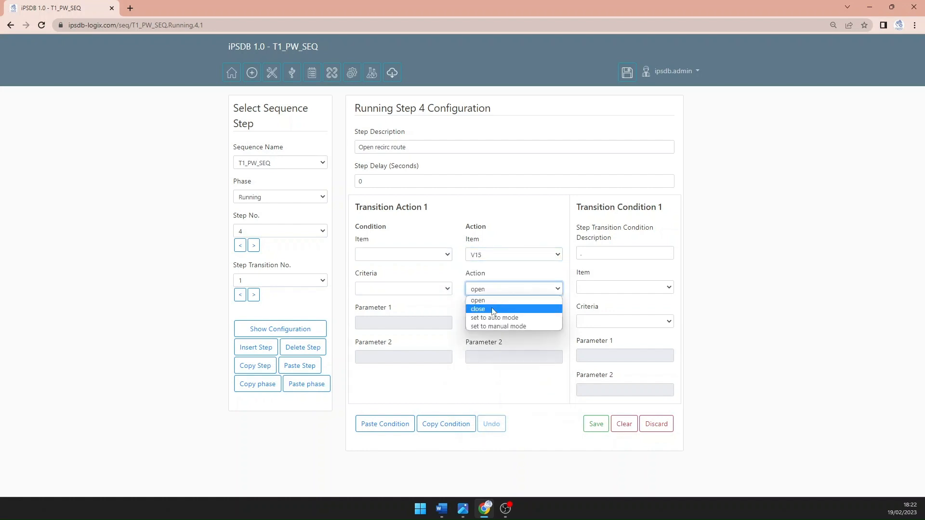
pyautogui.click(496, 305)
# Step: Set Transition Condition 1 of Running step 4 to V15 is closed, describe it as "V15 is closed", and save
pyautogui.click(625, 288)
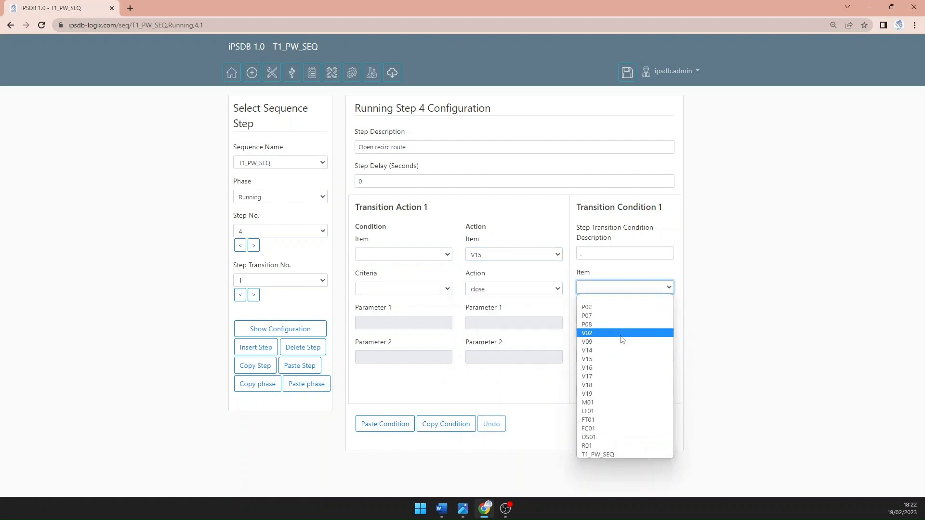
pyautogui.click(619, 358)
pyautogui.click(618, 323)
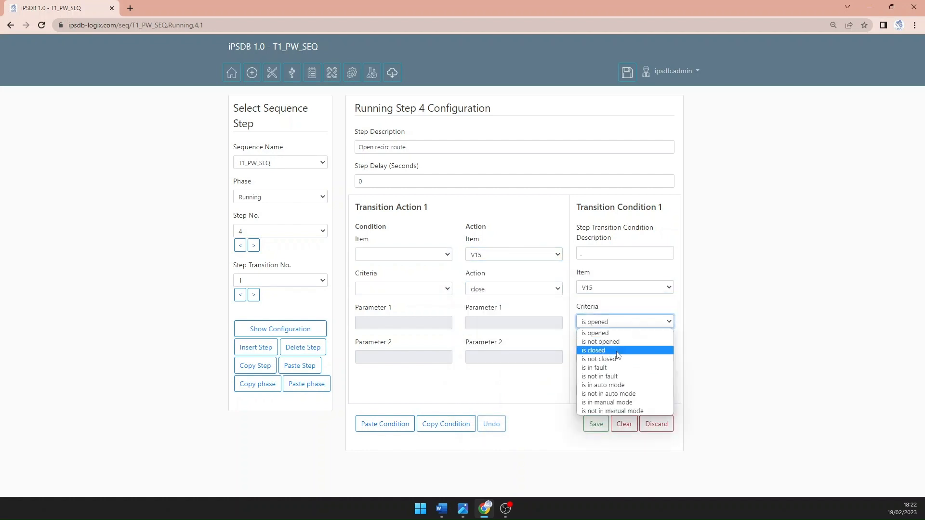
pyautogui.click(598, 350)
pyautogui.click(604, 252)
pyautogui.write('V15 is closed')
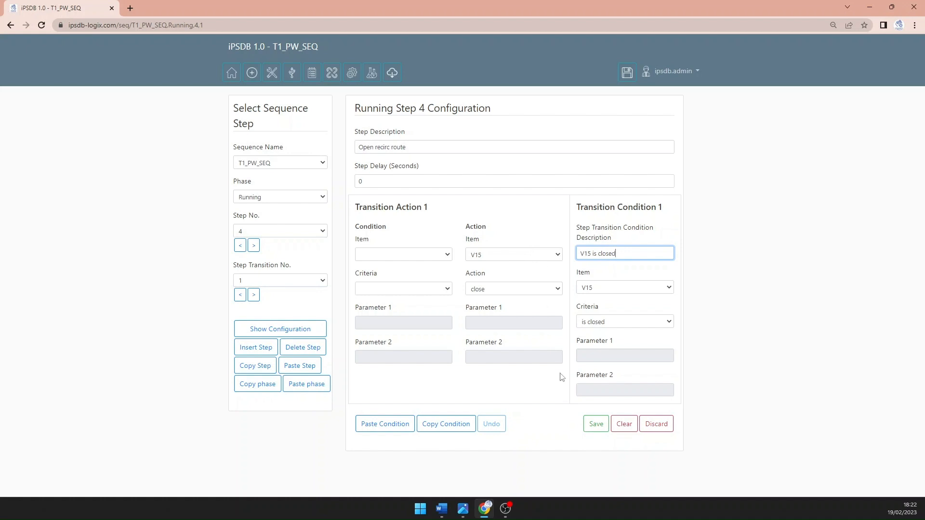
pyautogui.click(594, 426)
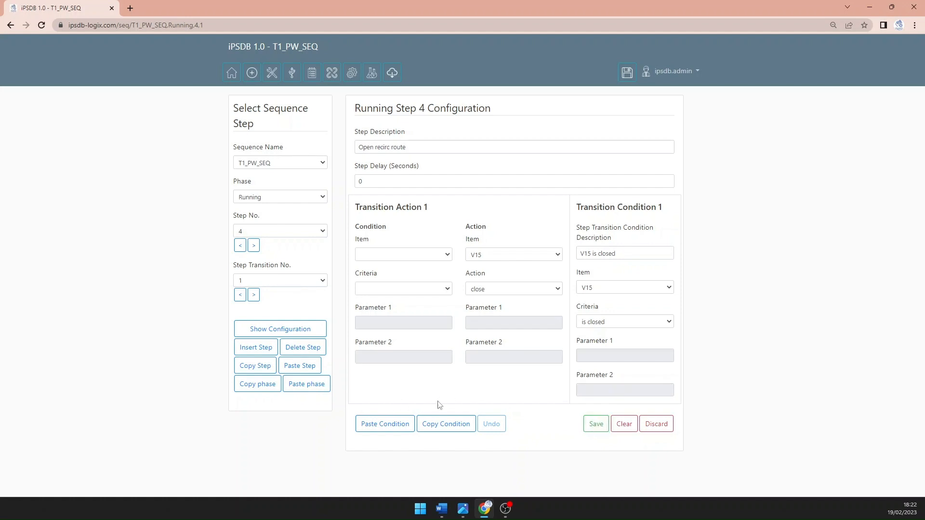
# Step: Copy the V15 condition of Running step 4 into transition 2 and change its action item to V16
pyautogui.click(446, 427)
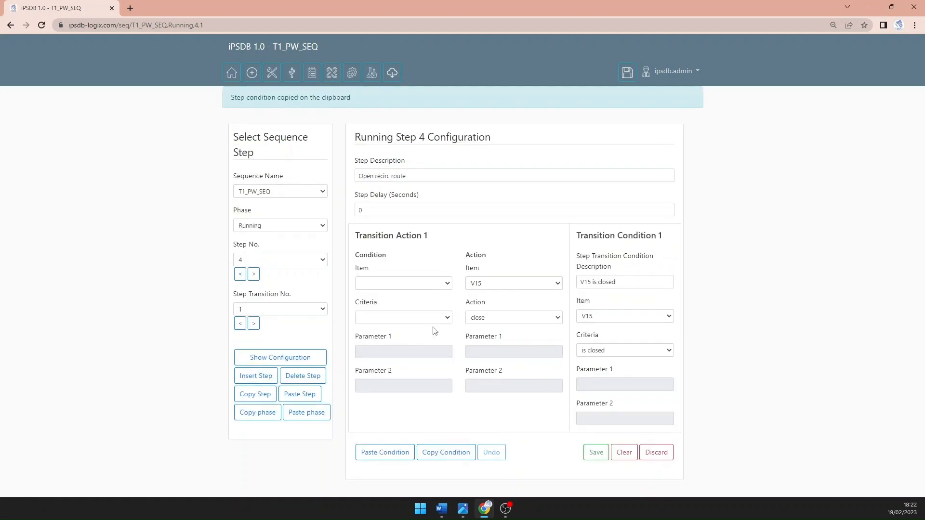
pyautogui.click(254, 325)
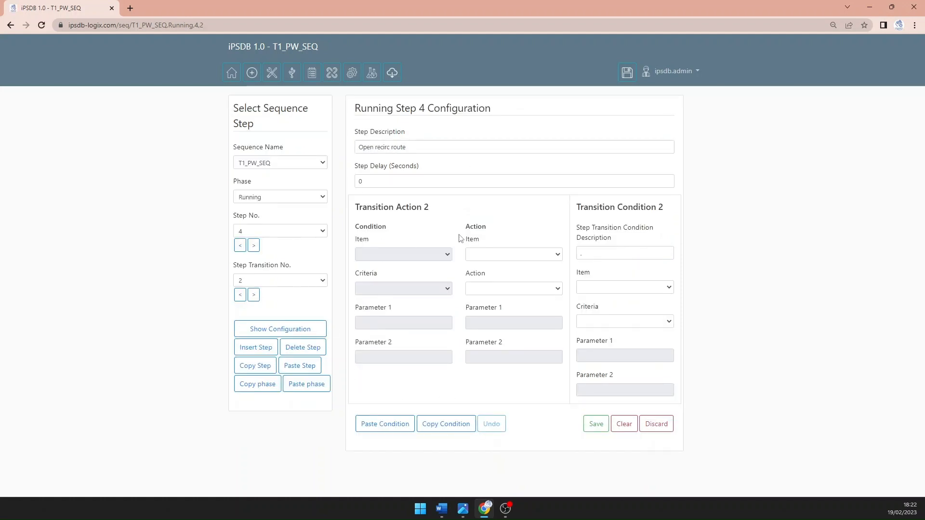
pyautogui.click(385, 425)
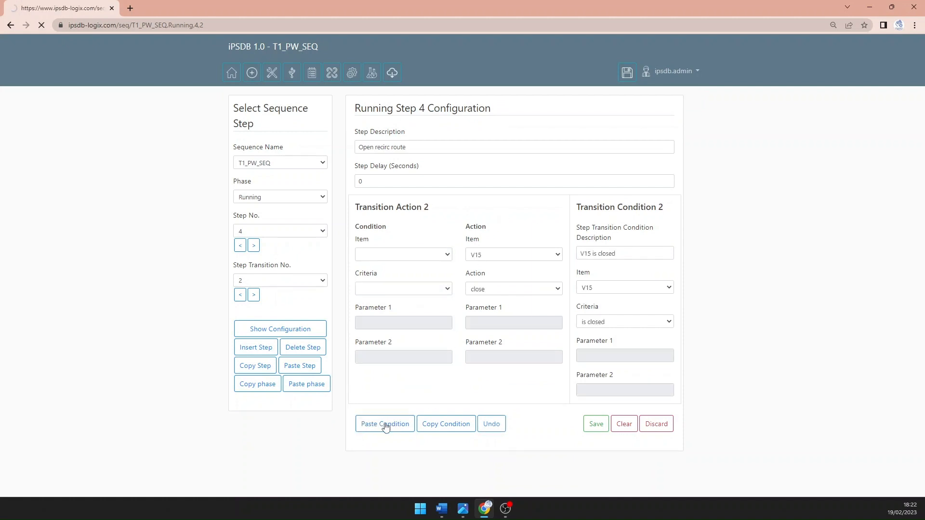
pyautogui.click(526, 255)
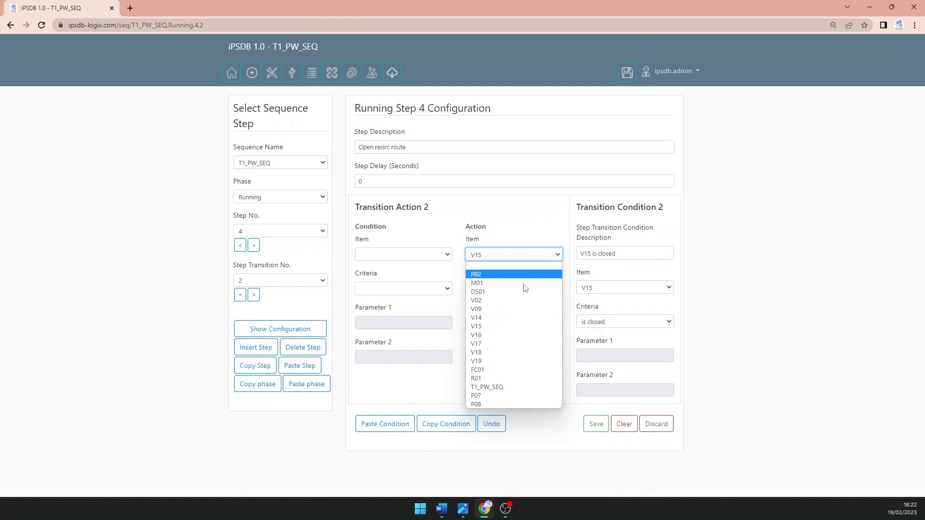
pyautogui.click(505, 335)
# Step: Set the Transition Condition 2 item to V16, describe it as "V16 is closed", and save
pyautogui.click(609, 289)
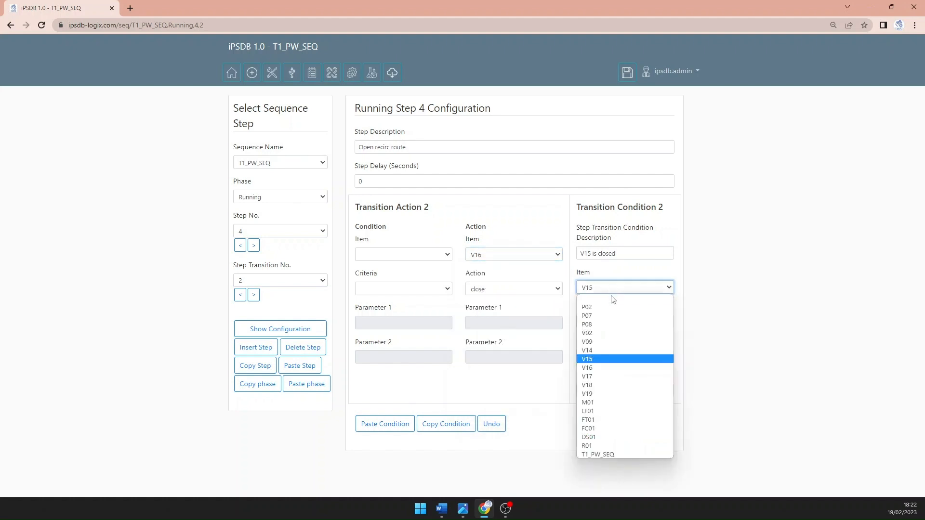
pyautogui.click(610, 368)
pyautogui.click(592, 256)
pyautogui.press('BackSpace')
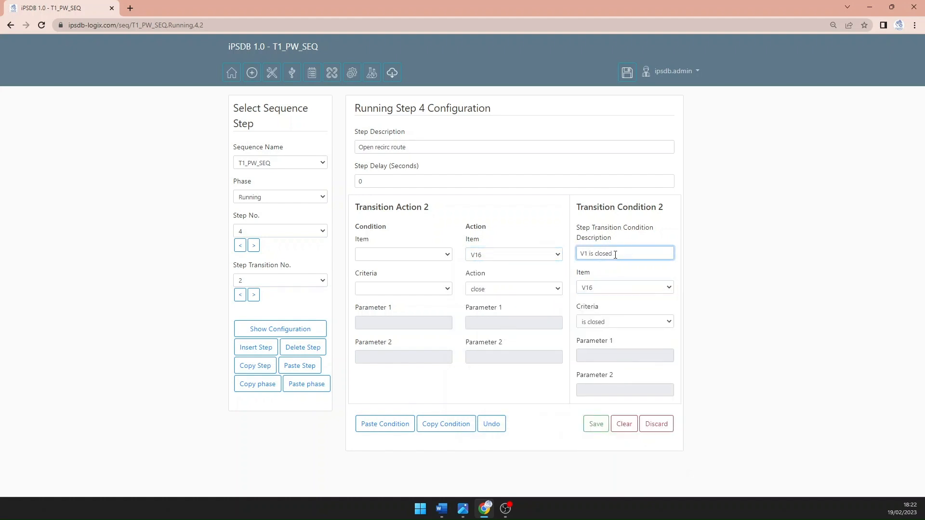
pyautogui.write('6')
pyautogui.click(593, 426)
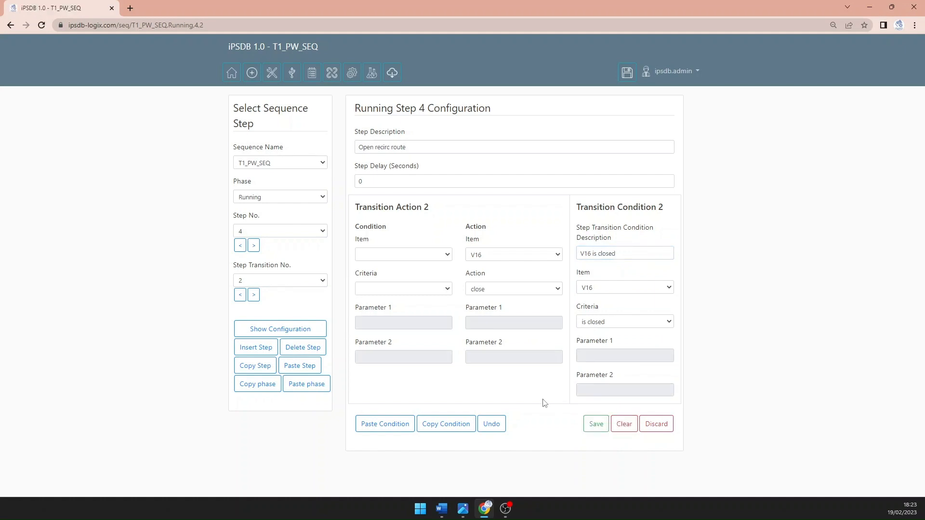
# Step: Copy the V16 condition of Running step 4 into transition 3 and change its action item to V17
pyautogui.click(448, 429)
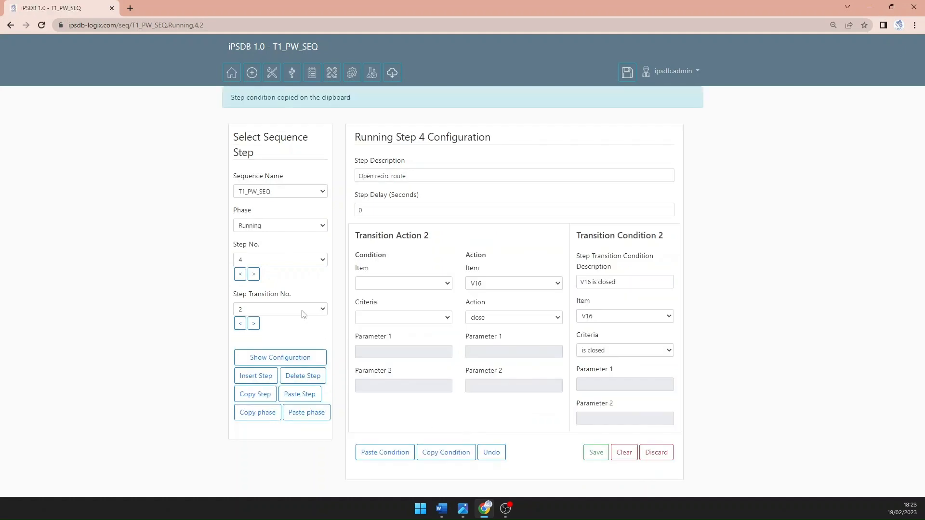
pyautogui.click(254, 323)
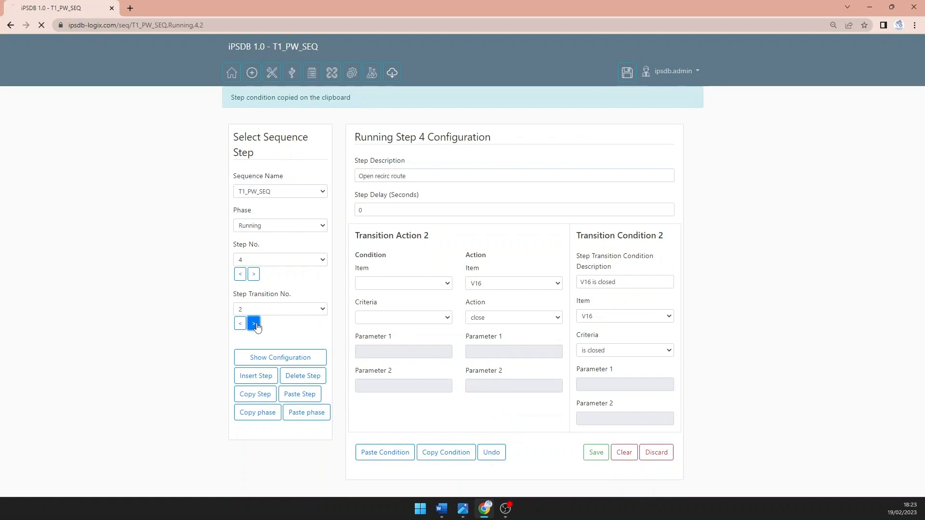
pyautogui.click(384, 424)
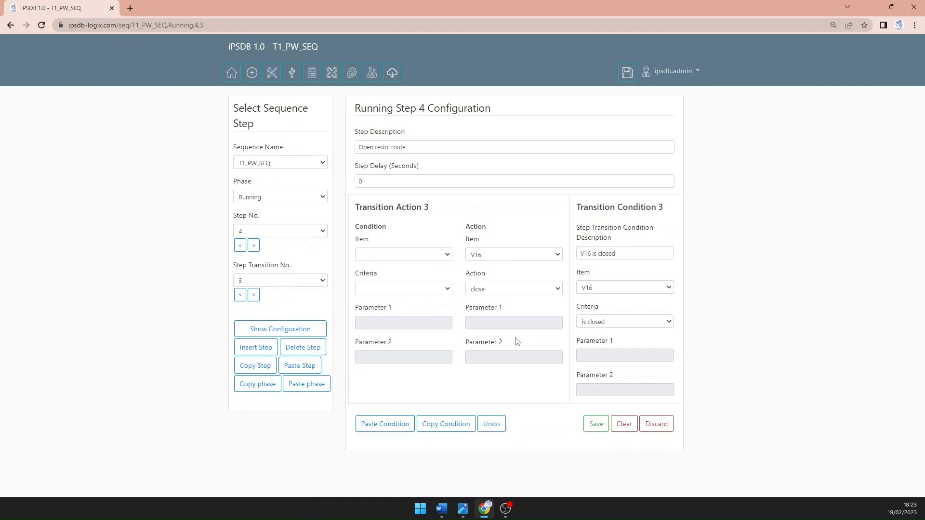
pyautogui.click(512, 254)
pyautogui.click(498, 343)
# Step: Set the Transition Condition 3 item to V17, describe it as "V17 is closed", and save
pyautogui.click(658, 289)
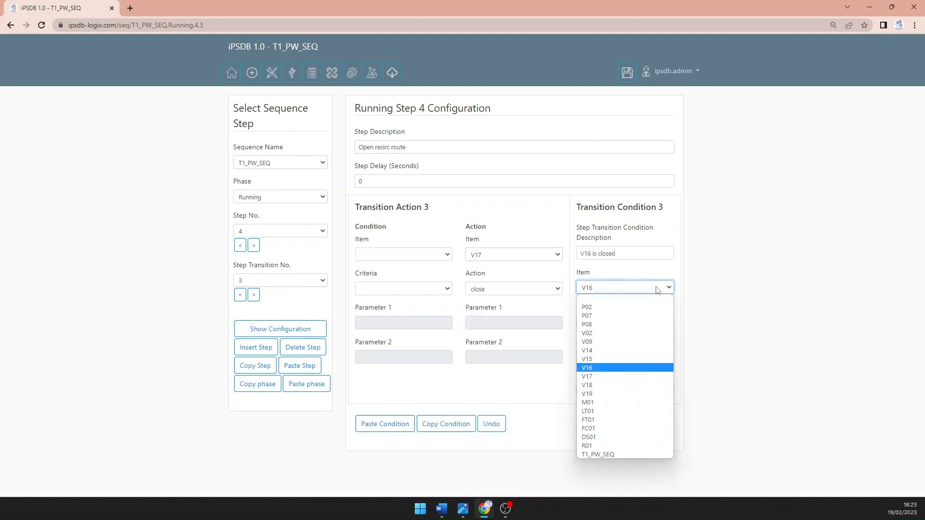
pyautogui.click(591, 378)
pyautogui.click(587, 254)
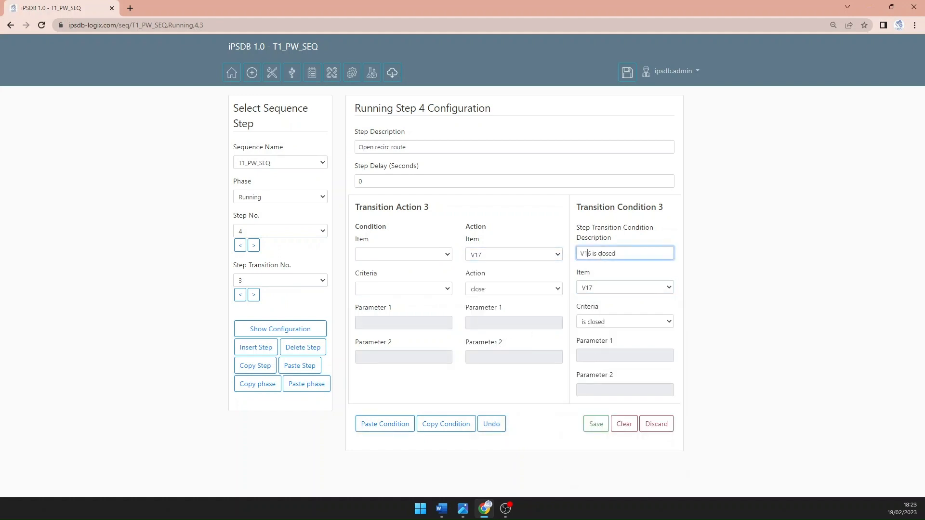
pyautogui.press('Delete')
pyautogui.write('7')
pyautogui.click(595, 424)
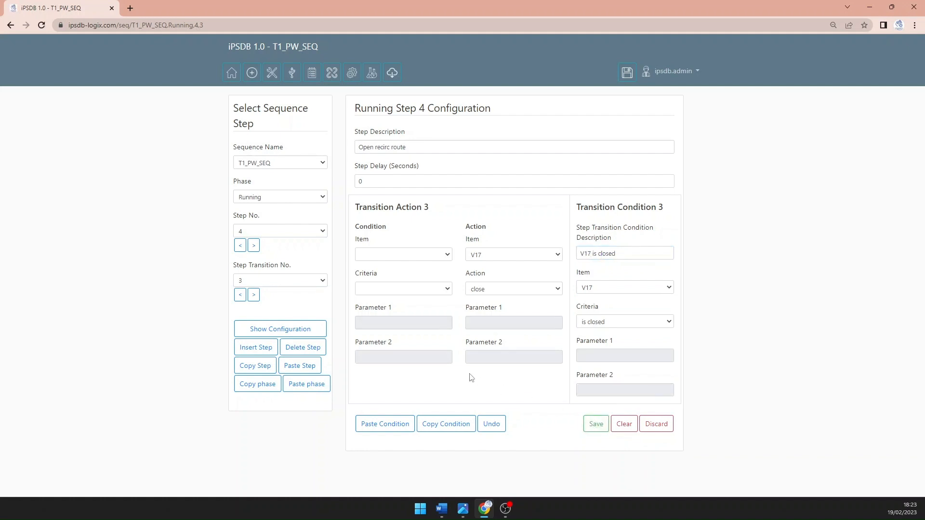
# Step: Copy the V17 condition of Running step 4 into transition 4 and change its action item to V18
pyautogui.click(438, 424)
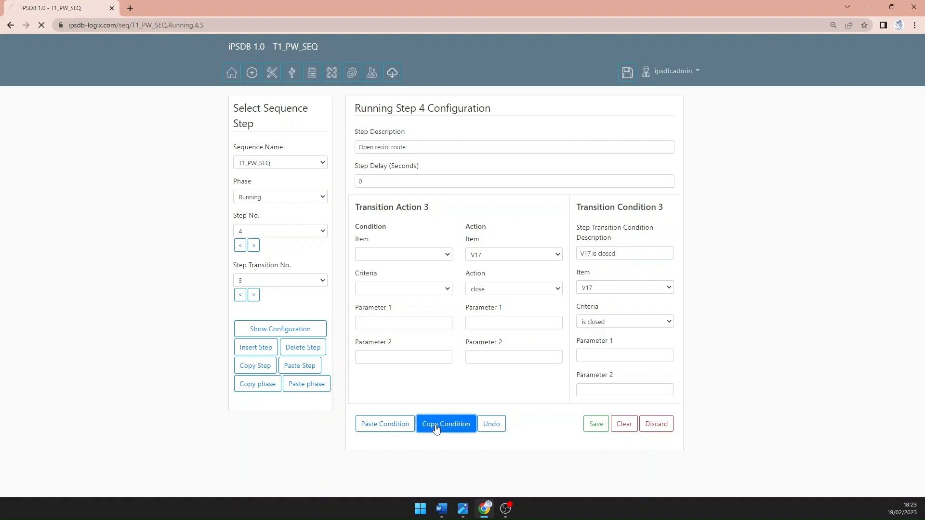
pyautogui.click(254, 324)
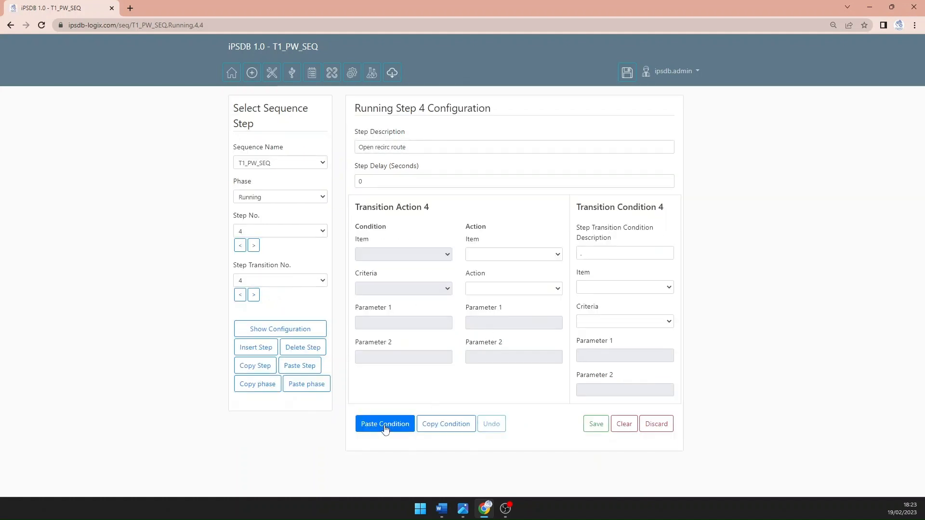
pyautogui.click(384, 425)
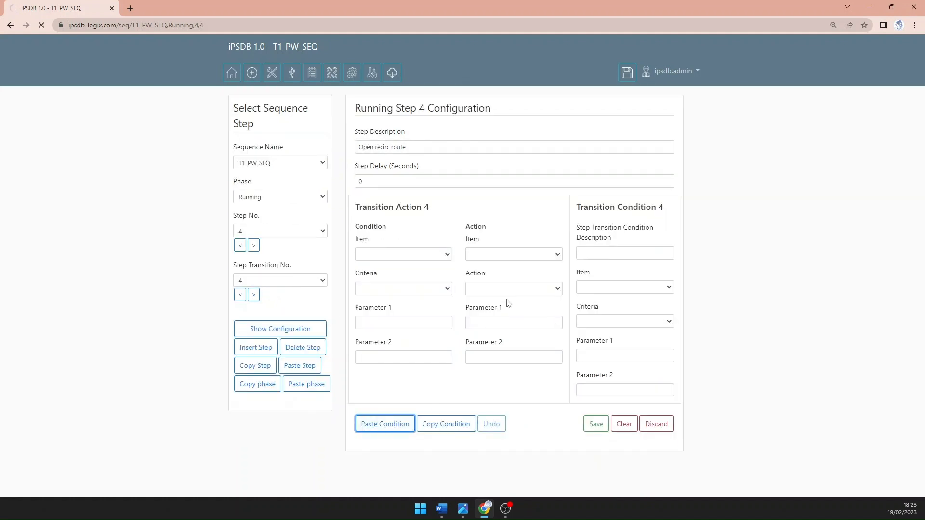
pyautogui.click(483, 254)
pyautogui.click(487, 351)
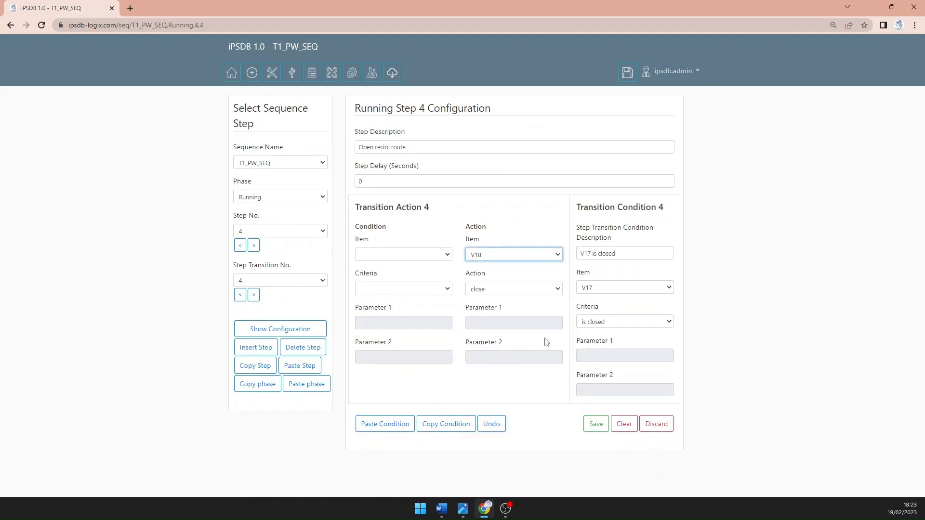
# Step: Set the Transition Condition 4 item to V18, describe it as "V18 is closed", and save
pyautogui.click(604, 291)
pyautogui.click(599, 386)
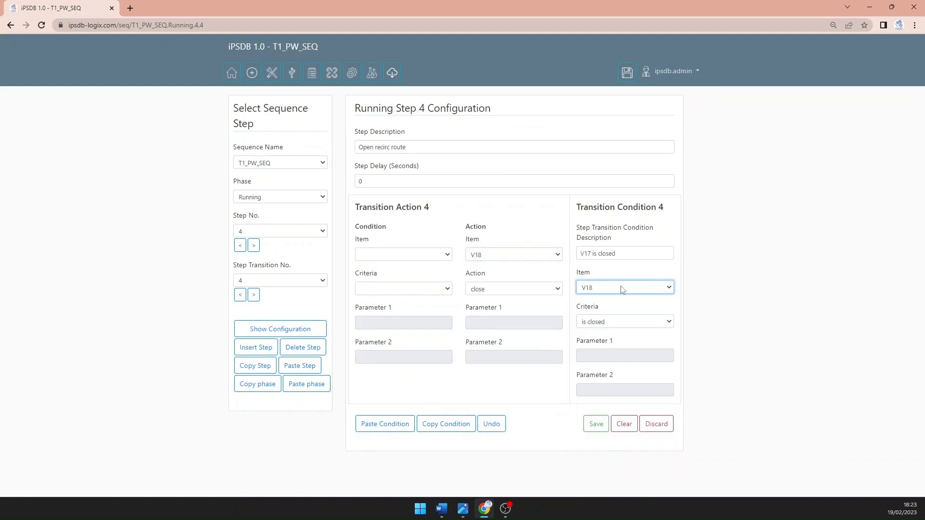
pyautogui.click(589, 251)
pyautogui.press('BackSpace')
pyautogui.write('8')
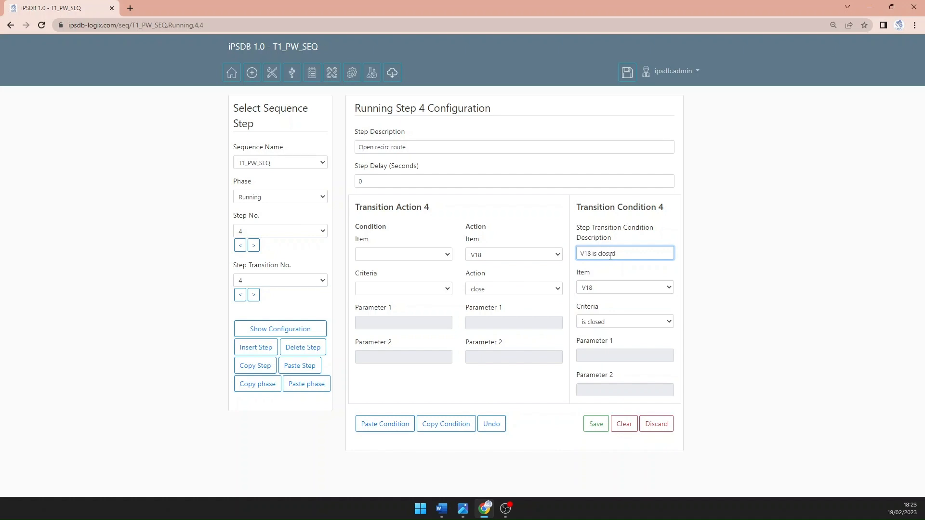
pyautogui.click(593, 430)
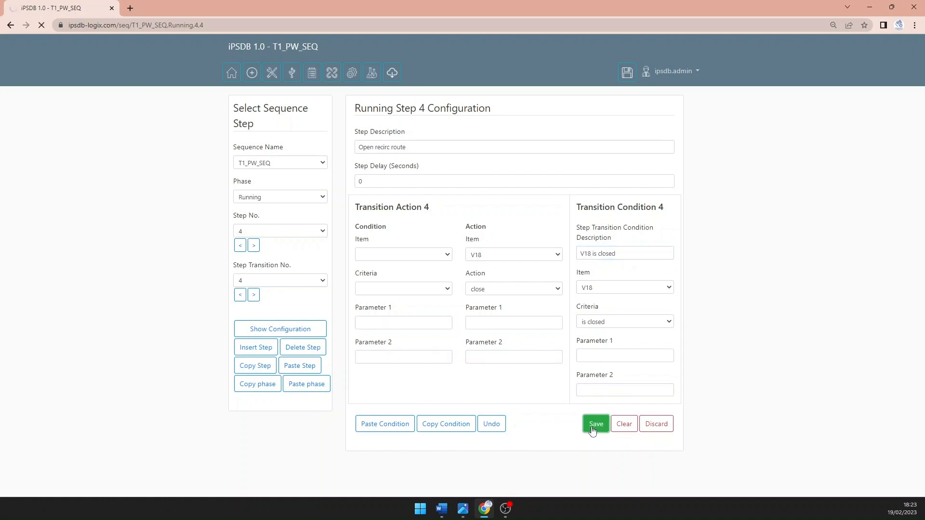
# Step: Copy the V18 condition of Running step 4 into transition 5 and change its action item to V19
pyautogui.click(434, 425)
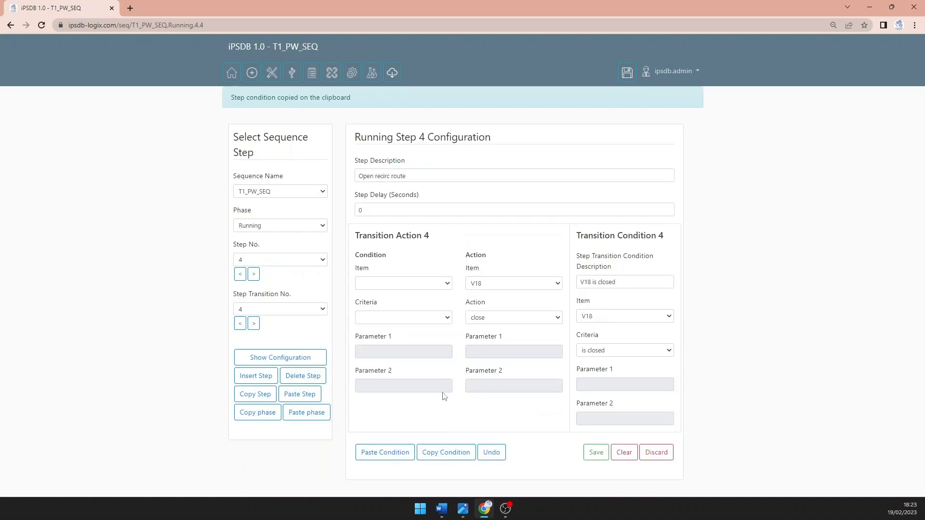
pyautogui.click(253, 323)
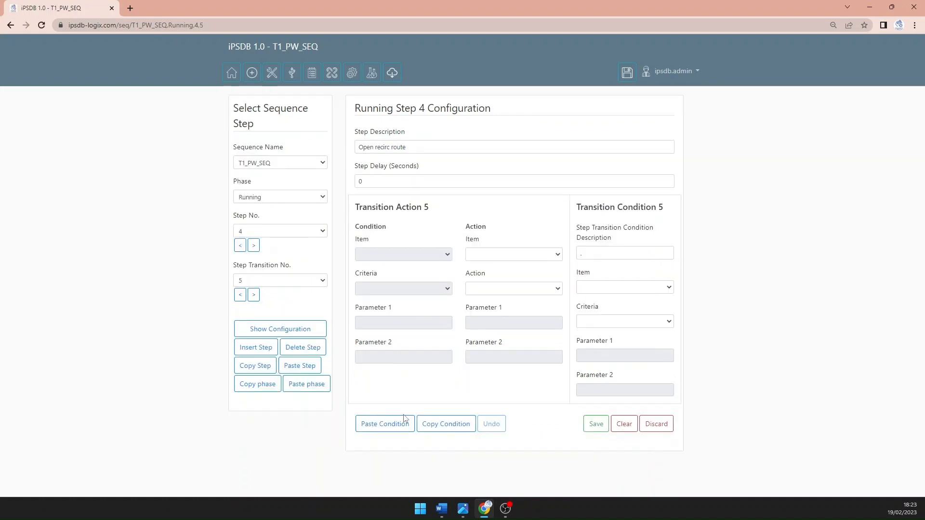
pyautogui.click(404, 420)
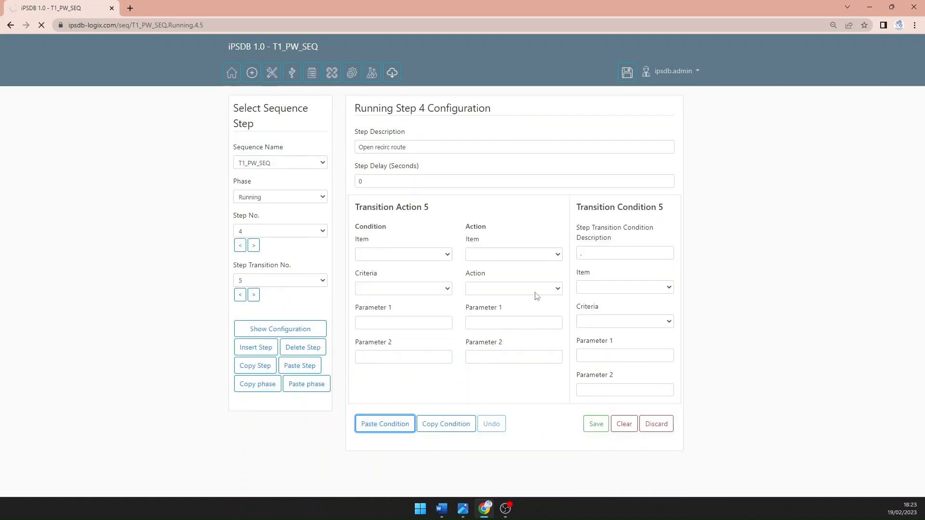
pyautogui.click(507, 255)
pyautogui.click(502, 360)
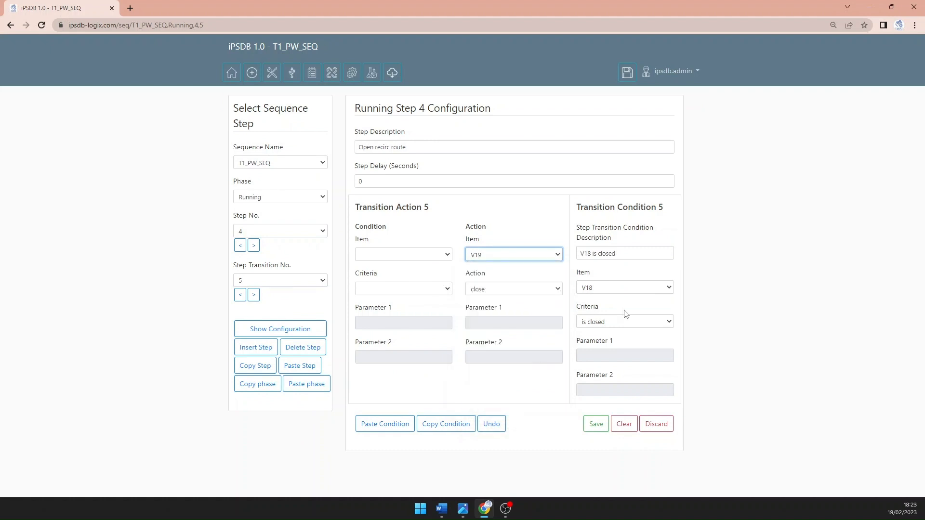
# Step: Set the Transition Condition 5 item to V19, describe it as "V19 is closed", and save
pyautogui.click(625, 288)
pyautogui.click(622, 391)
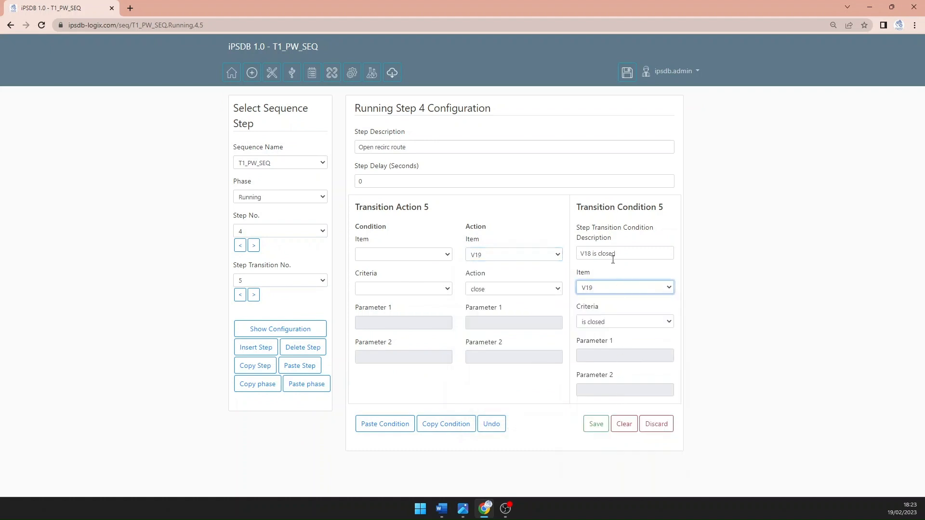
pyautogui.click(589, 256)
pyautogui.press('BackSpace')
pyautogui.write('9')
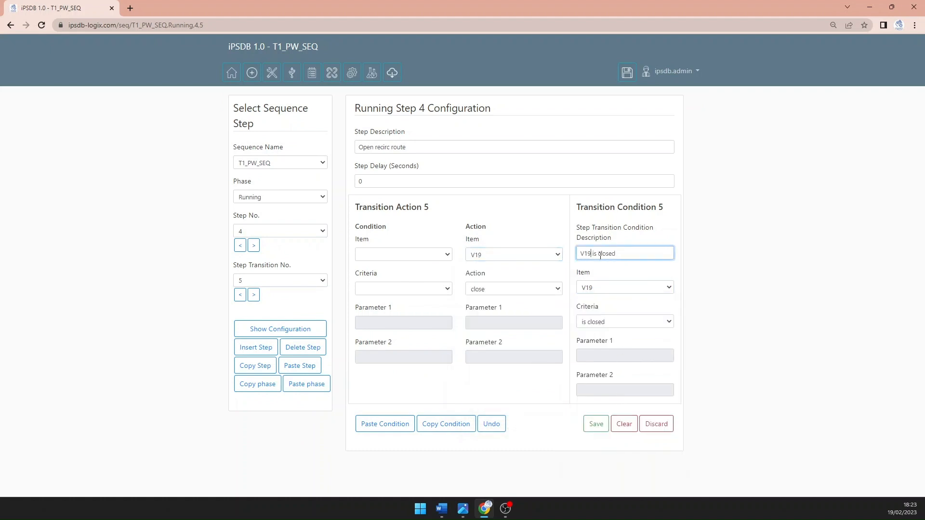
pyautogui.click(595, 424)
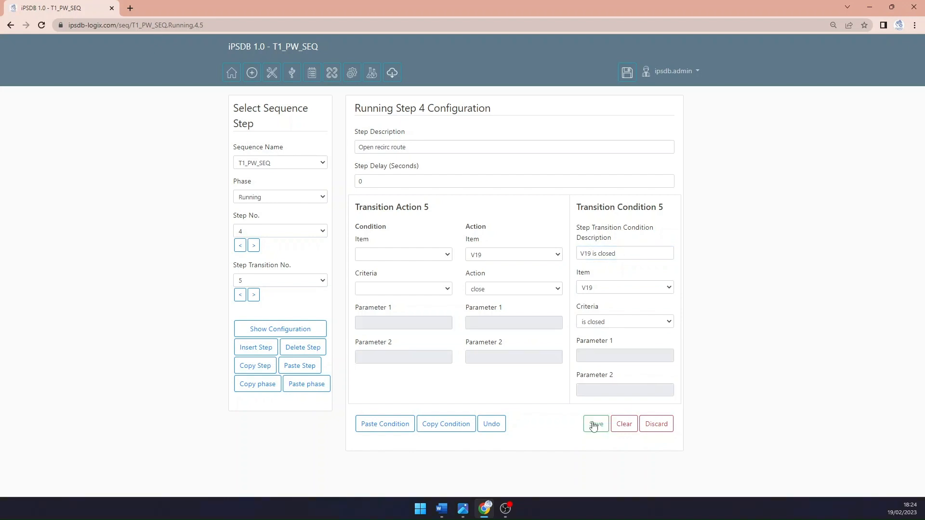
# Step: Check the recirculation route on the P&ID, then go to Running step 5 and describe it as "Start T1 outlet pumps"
pyautogui.click(463, 508)
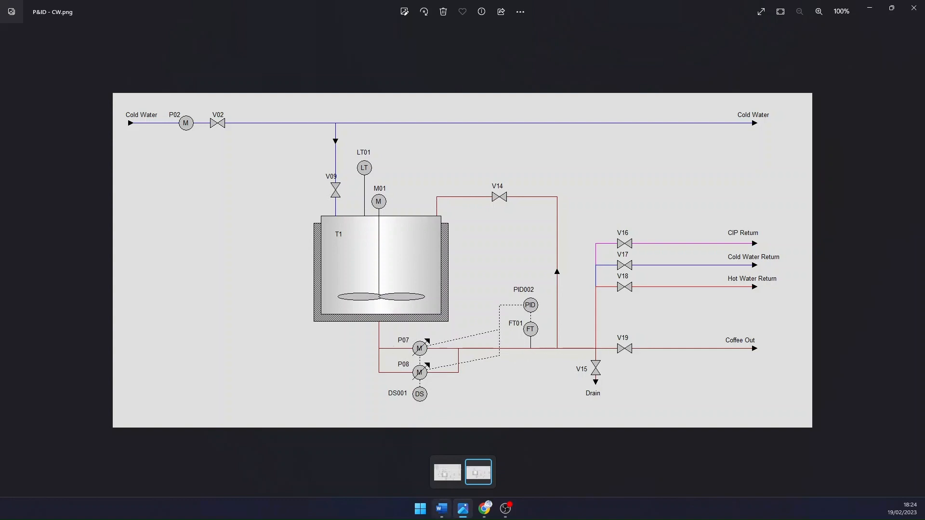
pyautogui.moveTo(482, 516)
pyautogui.click(483, 458)
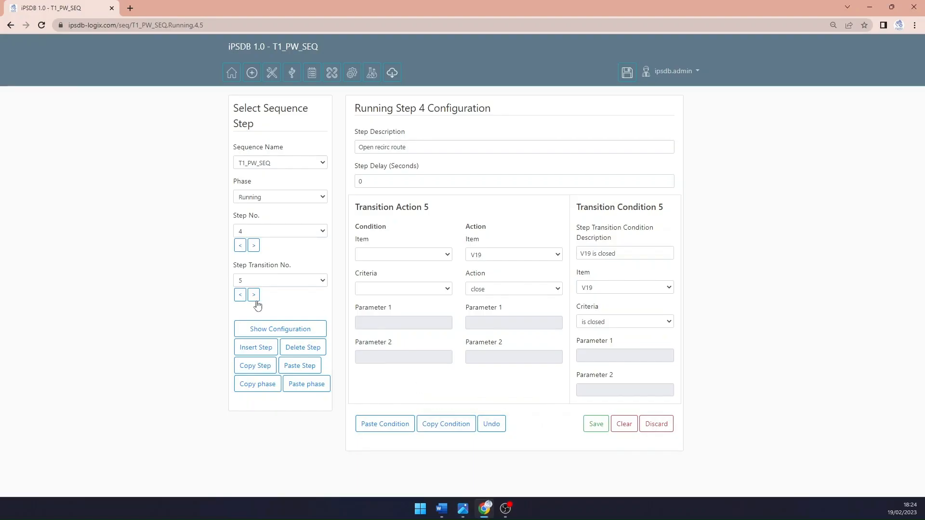
pyautogui.click(253, 246)
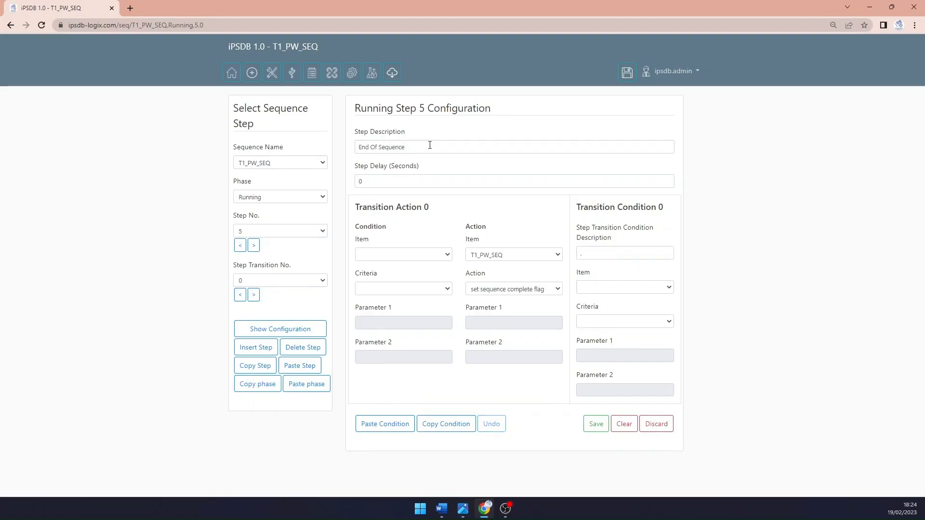
pyautogui.tripleClick(429, 146)
pyautogui.write('Start')
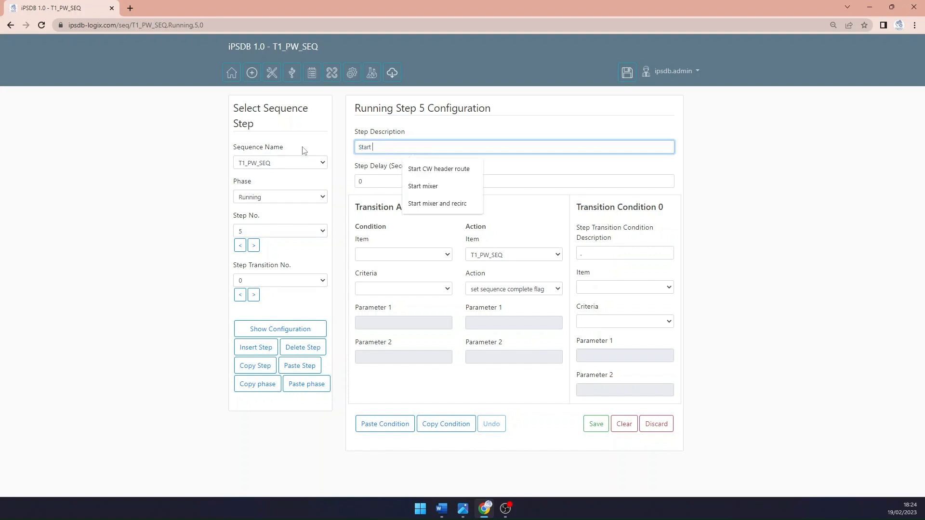
pyautogui.write(' T1 outlet')
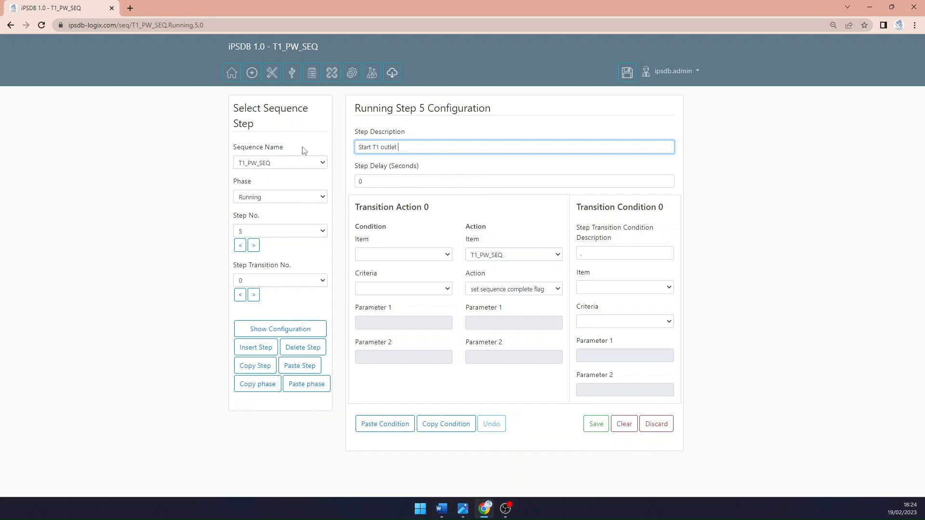
pyautogui.write(' pumpsd')
# Step: Check the outlet pumps on the P&ID, then set Transition Action 0 of Running step 5 to start DS01
pyautogui.moveTo(491, 517)
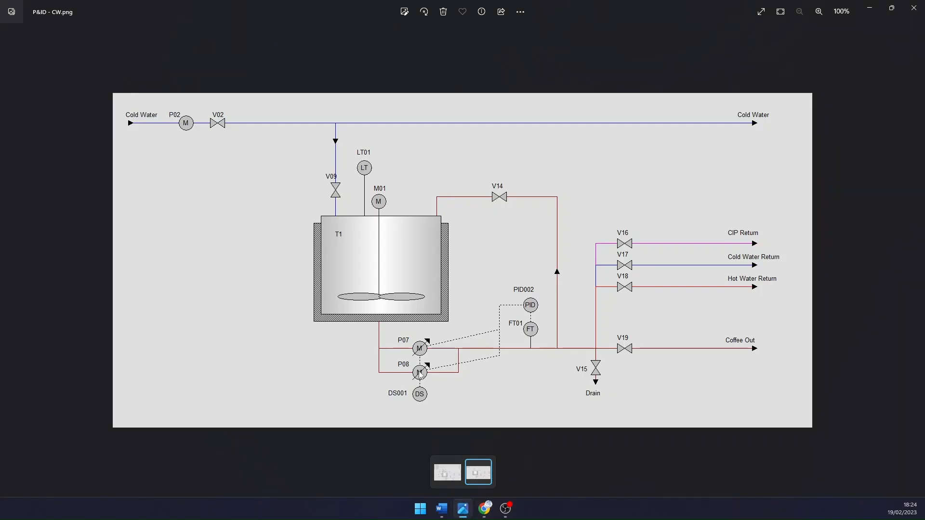
pyautogui.click(484, 509)
pyautogui.click(527, 256)
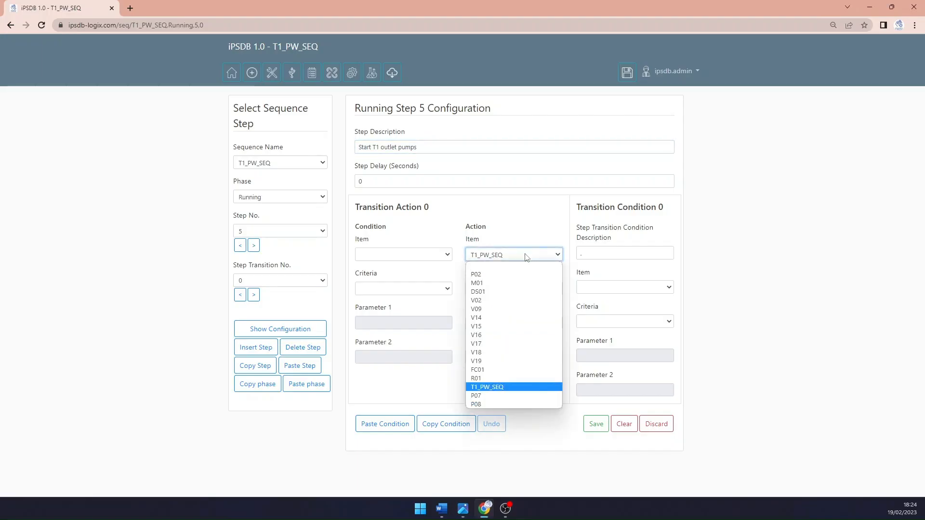
pyautogui.click(512, 292)
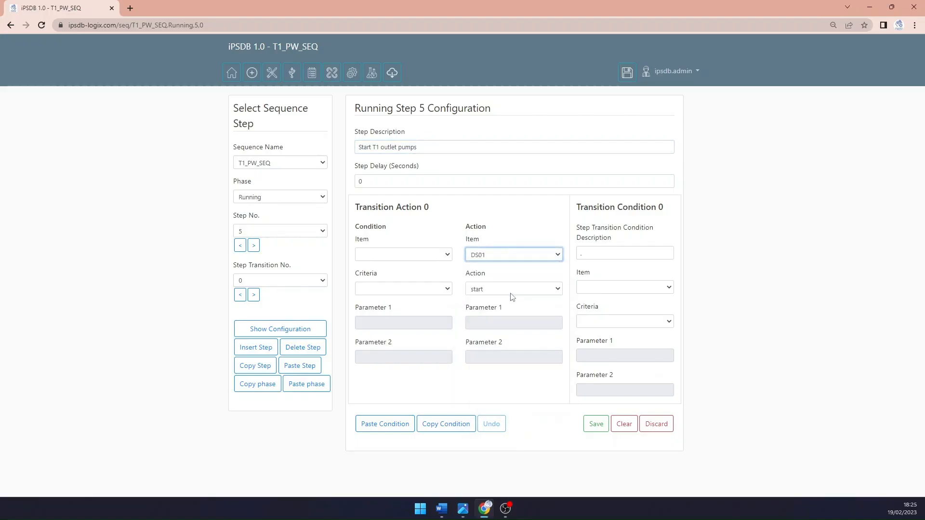
# Step: Set the Transition Condition 0 item to DS01 with criteria "is running", describe it as "DS01 is running", and save
pyautogui.click(635, 289)
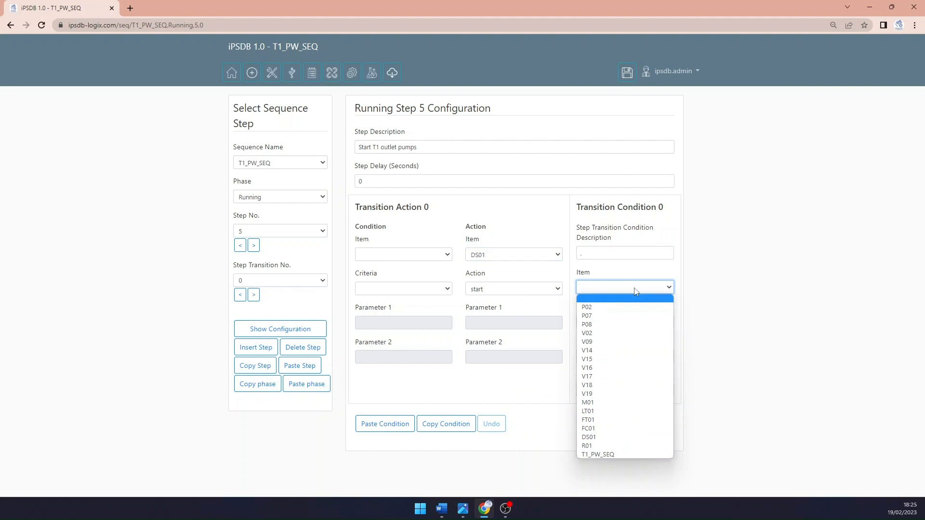
pyautogui.click(615, 437)
pyautogui.moveTo(600, 254); pyautogui.dragTo(560, 254)
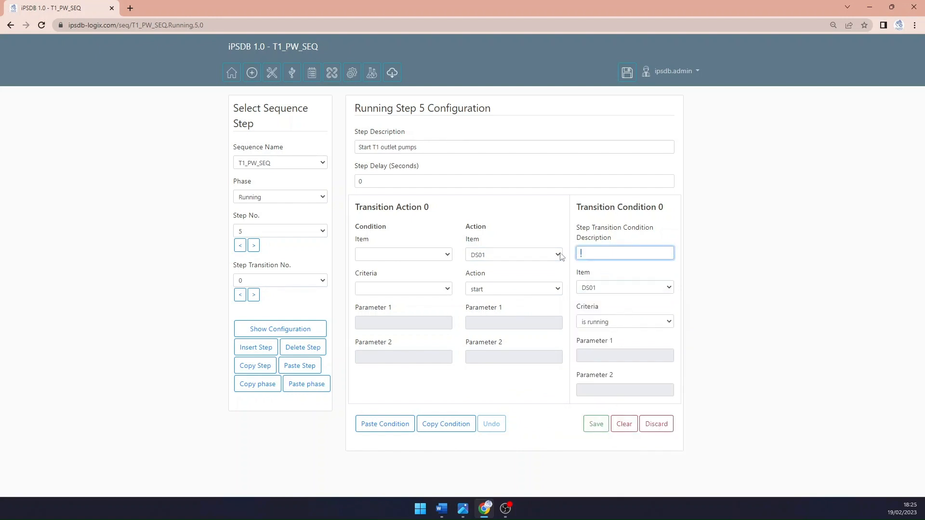
pyautogui.write('DS01 is running')
pyautogui.click(596, 425)
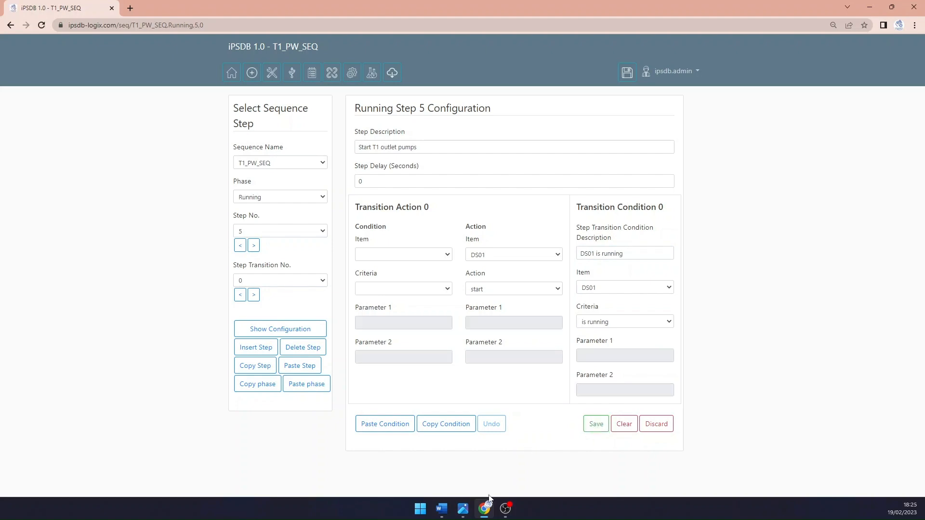
# Step: Check the flow controller on the P&ID, then set Transition Action 1 of Running step 5 to start FC01
pyautogui.click(463, 509)
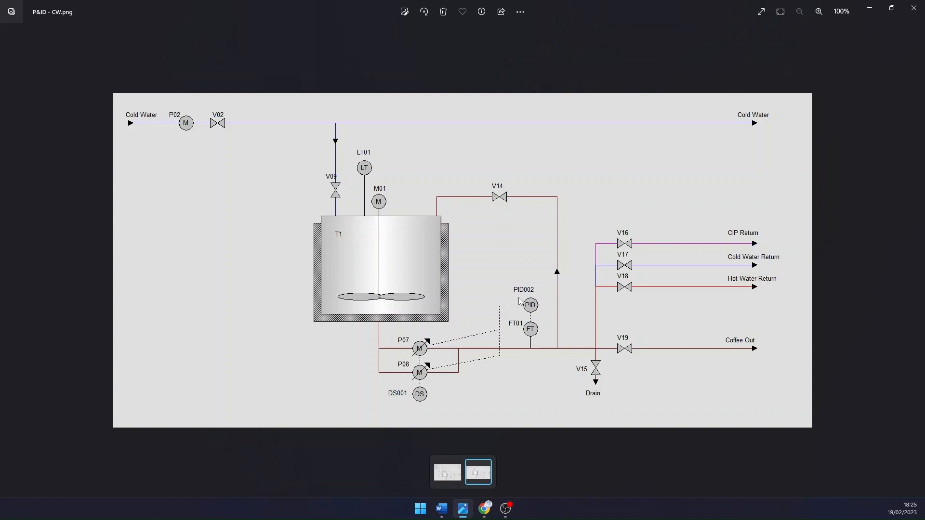
pyautogui.click(484, 508)
pyautogui.click(254, 295)
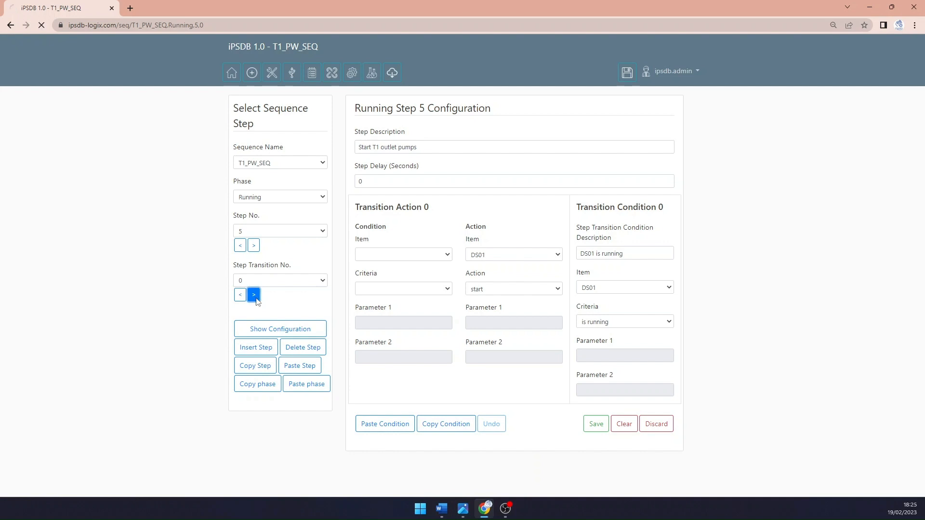
pyautogui.click(515, 258)
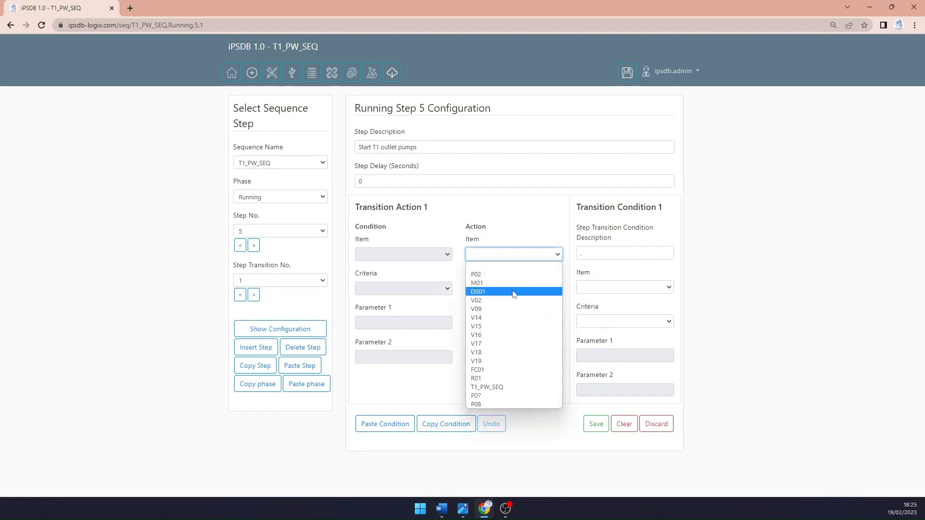
pyautogui.click(508, 370)
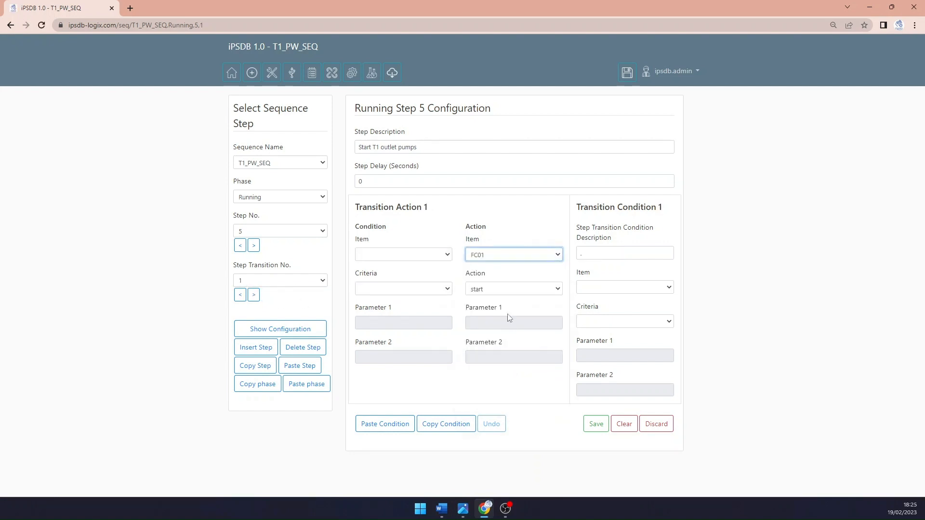
# Step: Set the Transition Condition 1 item to FC01 with criteria "is running", describe it as "FC01 is running", and save
pyautogui.click(653, 287)
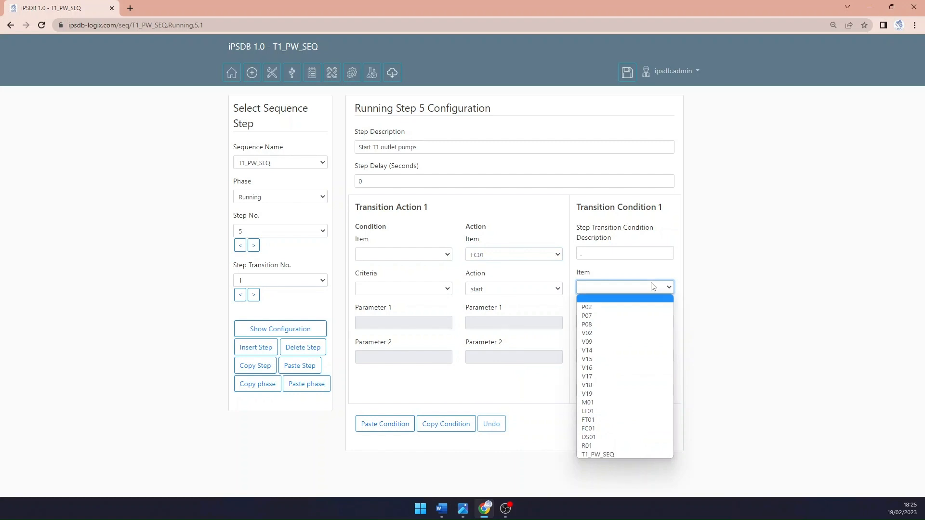
pyautogui.click(617, 428)
pyautogui.click(580, 254)
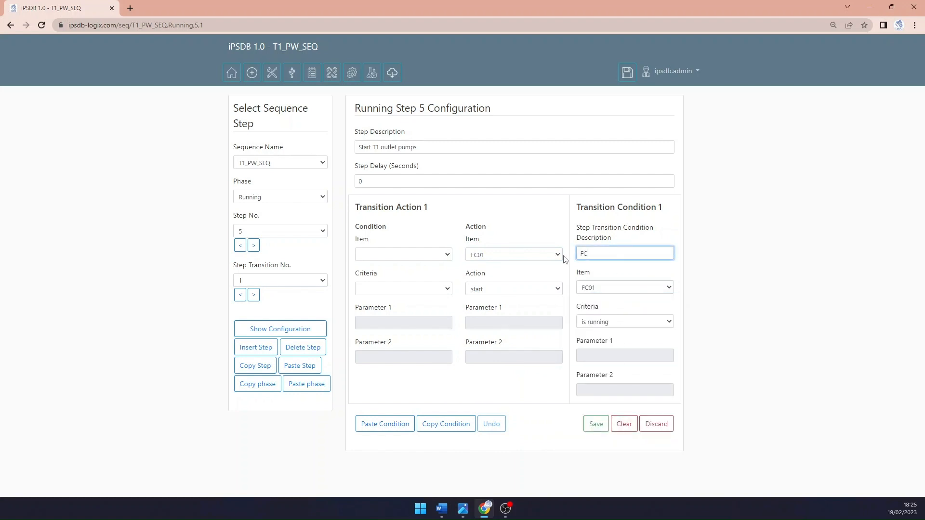
pyautogui.write('FC01 is running')
pyautogui.click(589, 428)
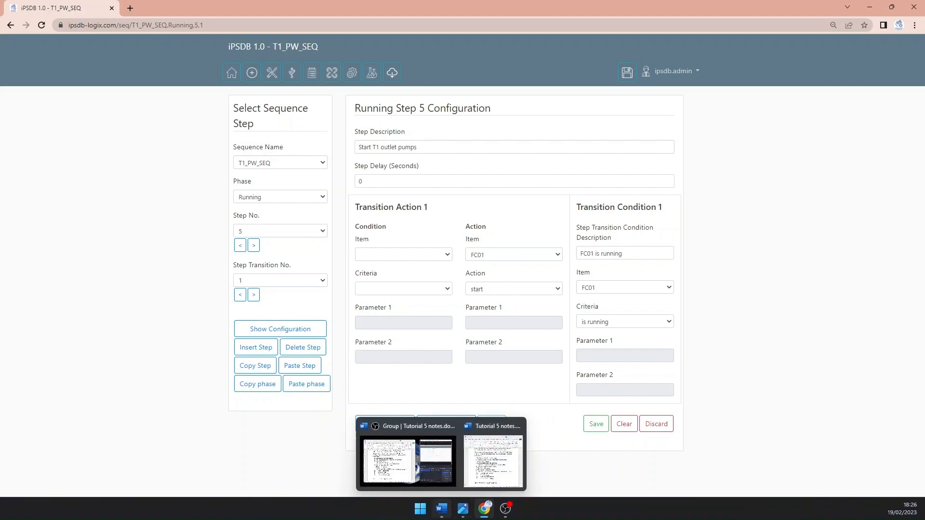
# Step: Check the P&ID, then set Transition Action 2 of Running step 5 to set FC01's control setpoint to "COFFEE_RECIPE - PW flow rate (m3/hr)" and save
pyautogui.moveTo(468, 514)
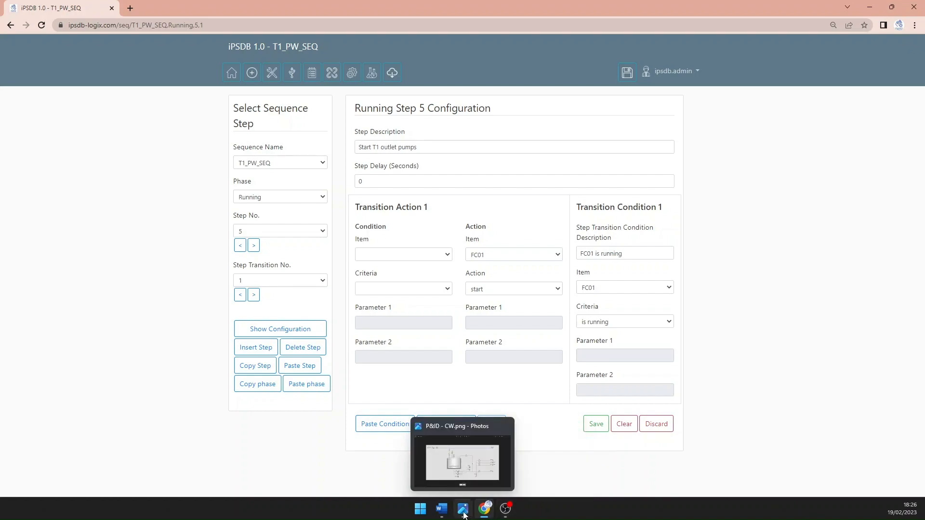
pyautogui.click(463, 515)
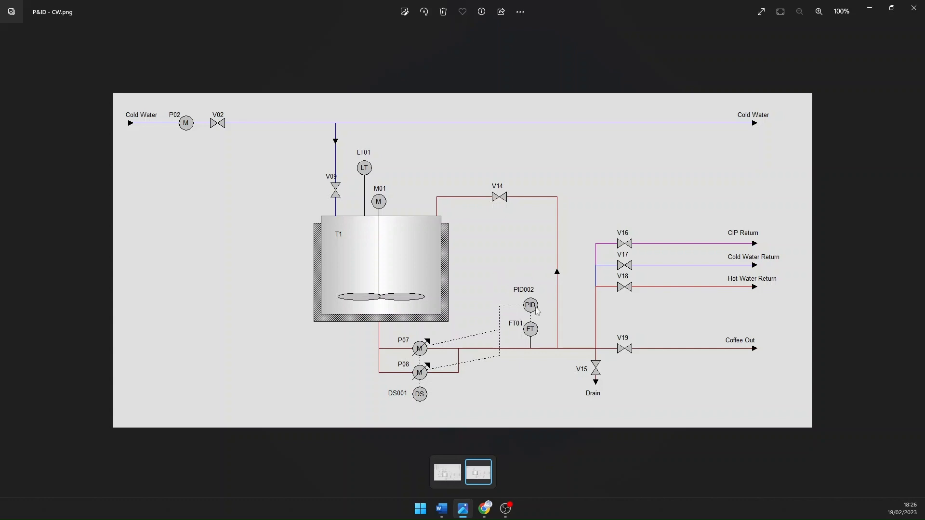
pyautogui.click(484, 508)
pyautogui.click(254, 295)
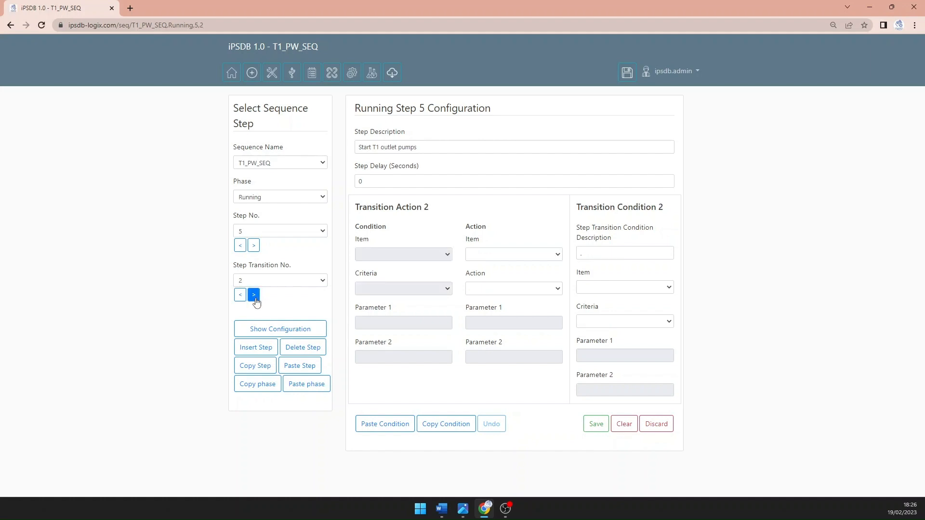
pyautogui.click(512, 258)
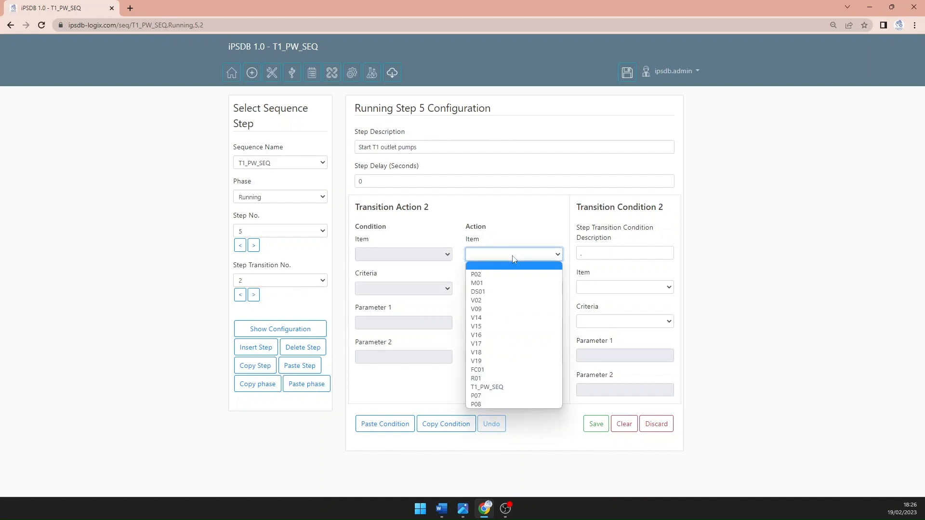
pyautogui.click(496, 369)
pyautogui.click(491, 290)
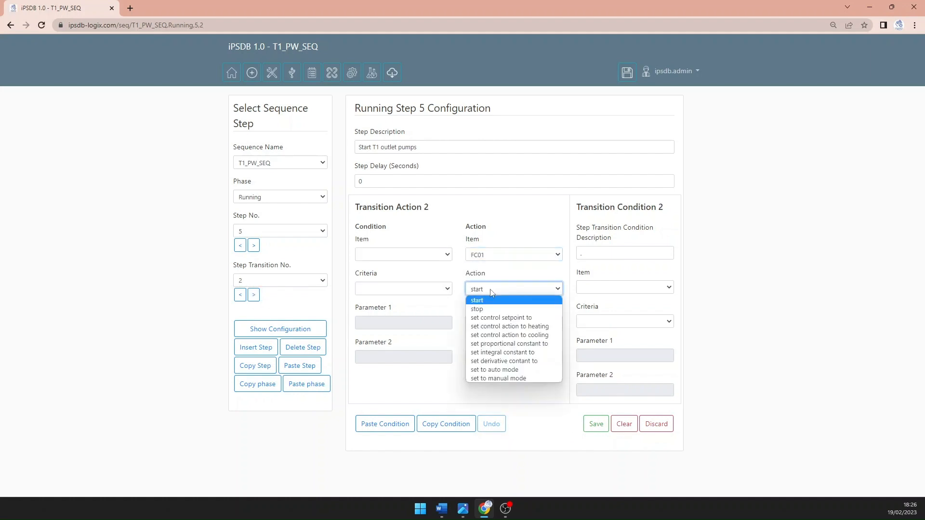
pyautogui.click(493, 318)
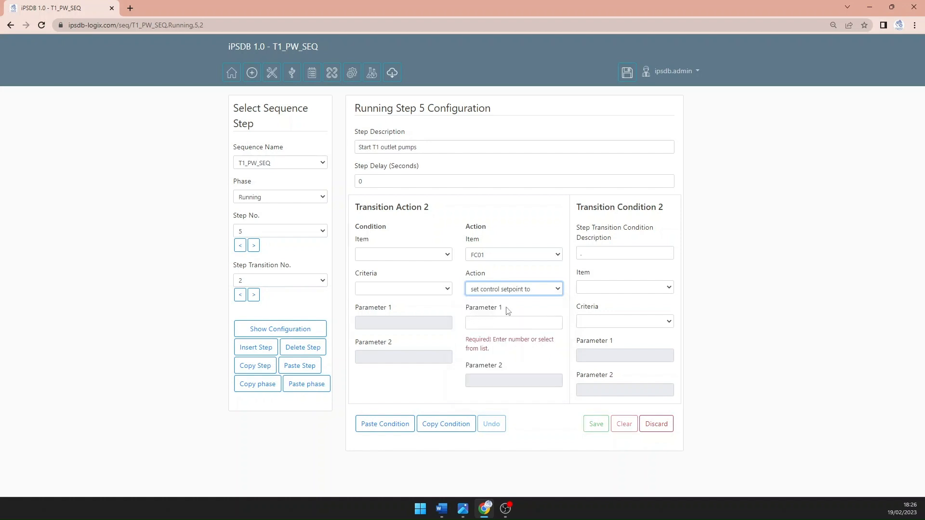
pyautogui.click(496, 324)
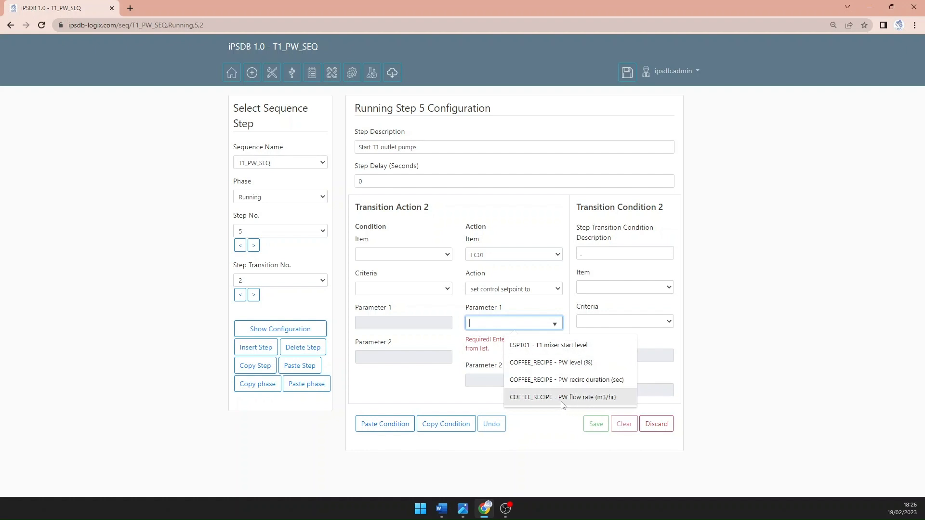
pyautogui.click(599, 398)
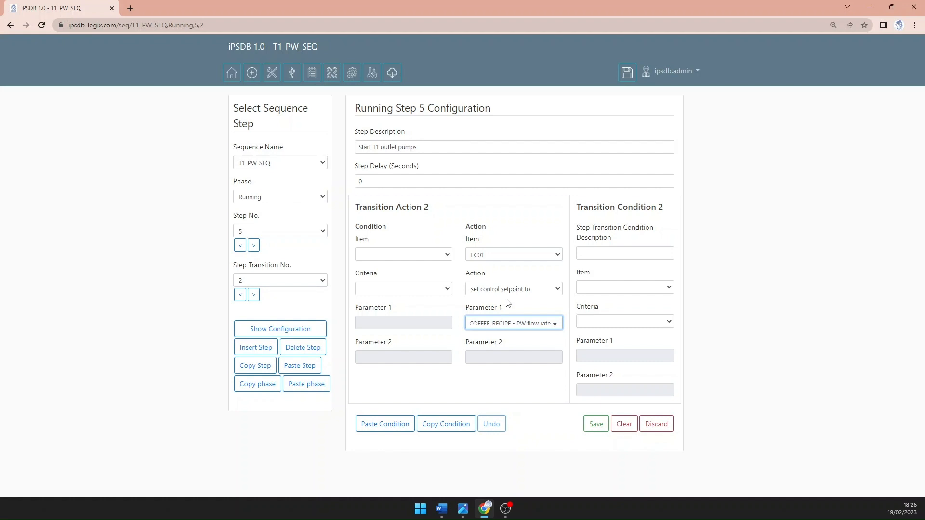
pyautogui.click(593, 426)
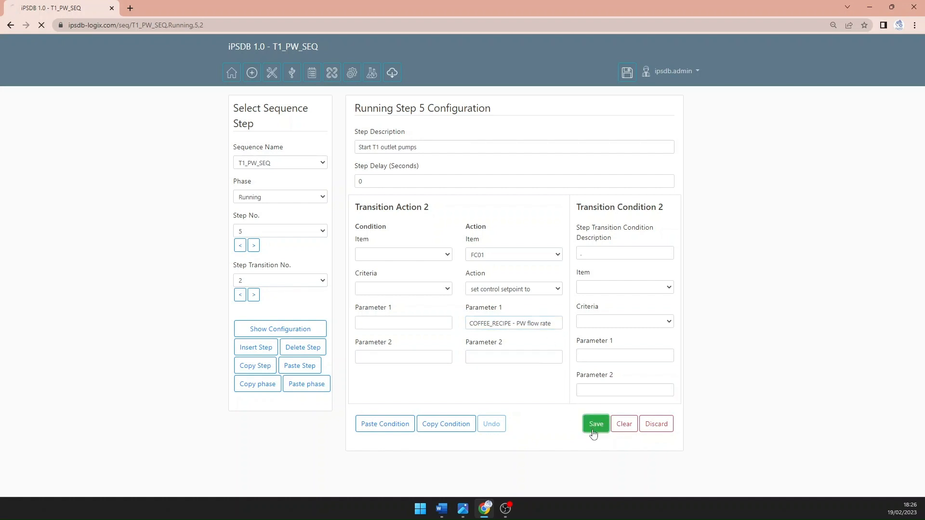
# Step: Check the recirculation loop on the P&ID, then describe Running step 6 as "Wait for the recirc time to elapse"
pyautogui.moveTo(464, 518)
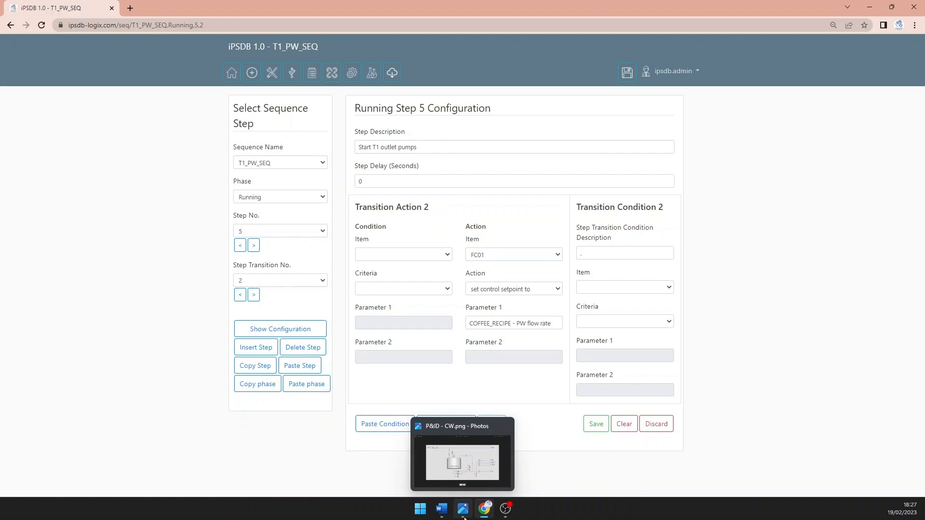
pyautogui.click(464, 517)
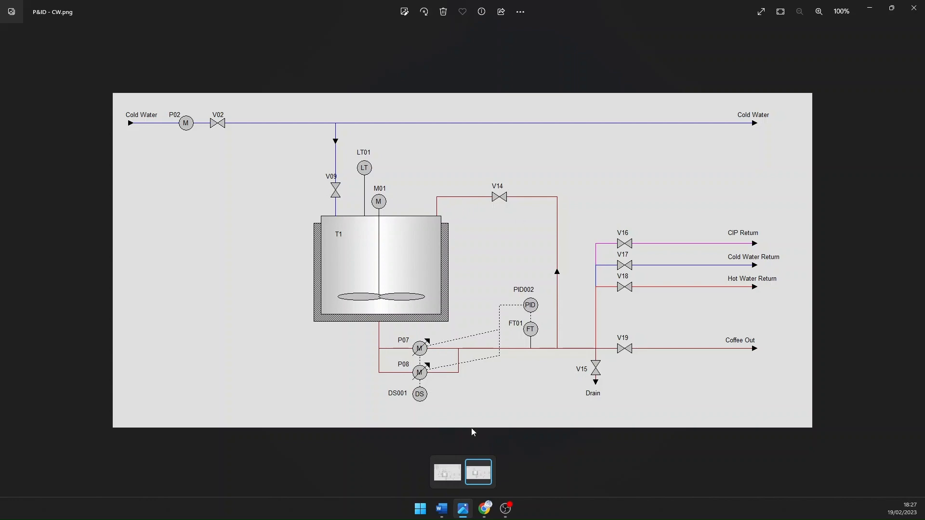
pyautogui.click(483, 512)
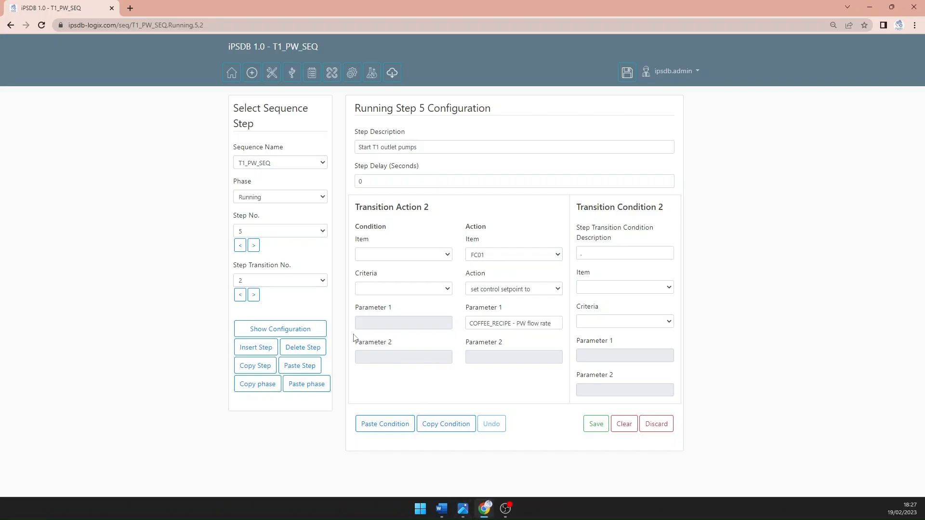
pyautogui.click(253, 246)
pyautogui.moveTo(417, 144); pyautogui.dragTo(331, 153)
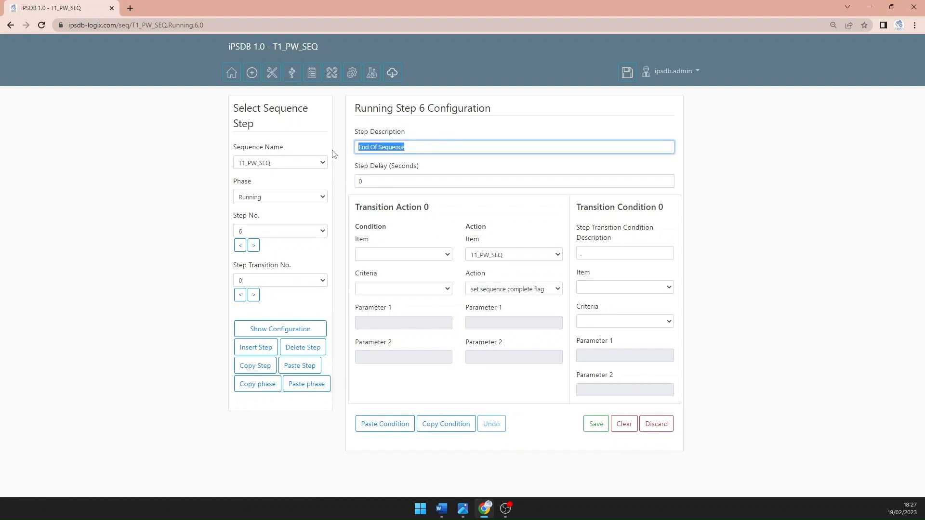
pyautogui.write('Wait for the recirc time to el')
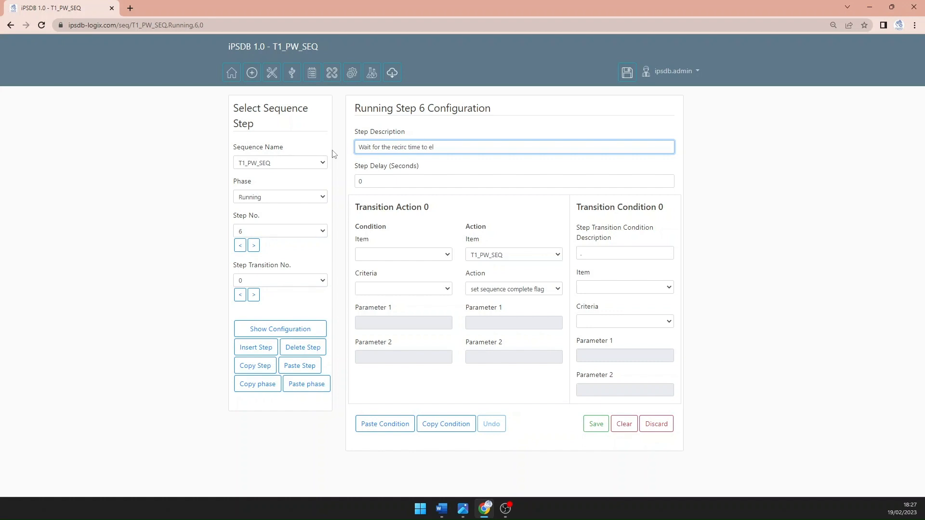
pyautogui.write('apse')
# Step: Set Transition Action 0 to set T1_PW_SEQ's step delay time to "COFFEE_RECIPE - PW recirc duration (sec)" and save
pyautogui.click(526, 256)
pyautogui.click(528, 256)
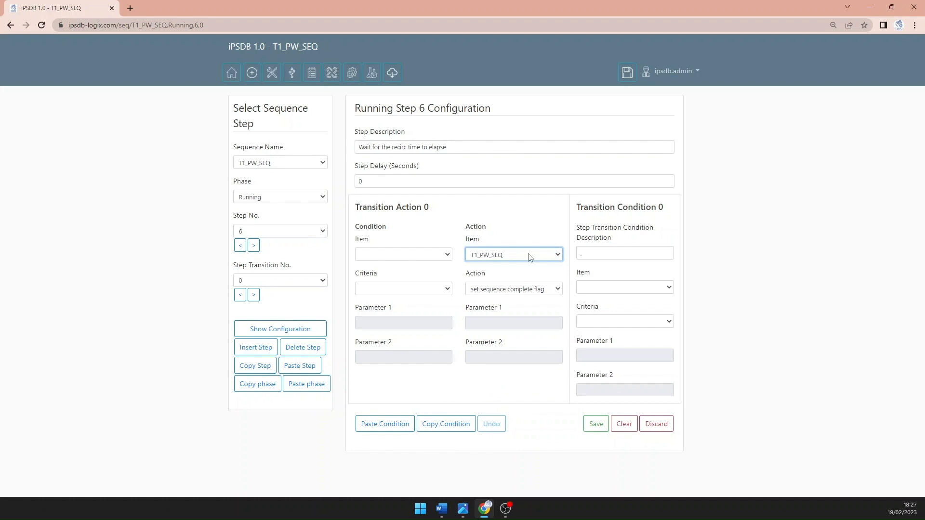
pyautogui.click(541, 289)
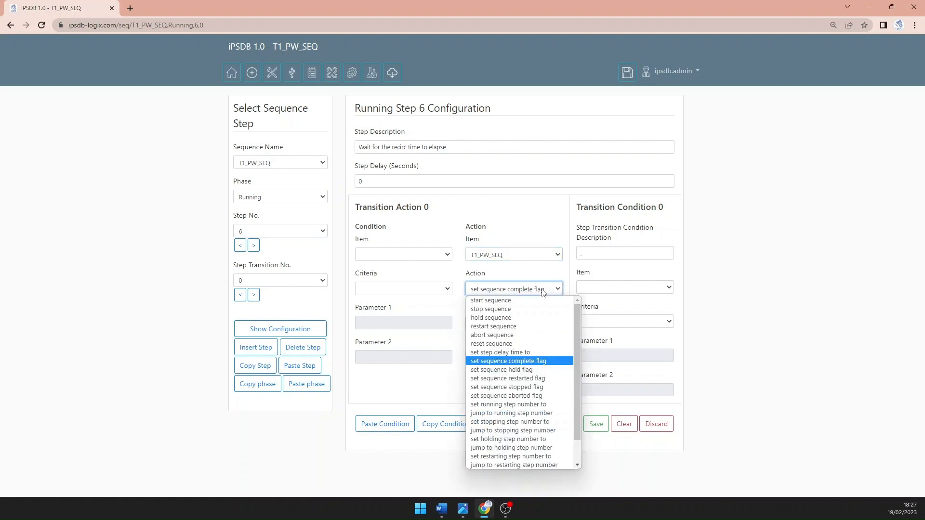
pyautogui.click(533, 354)
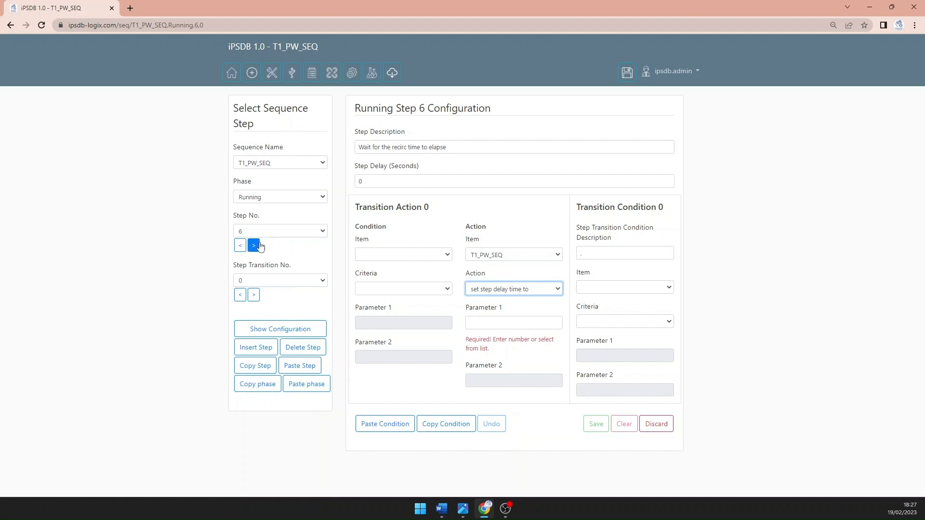
pyautogui.click(494, 324)
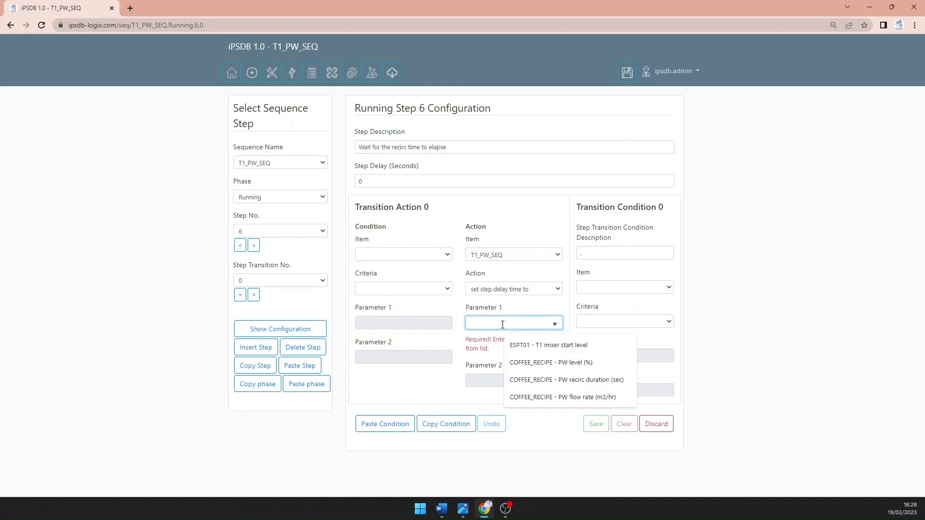
pyautogui.click(579, 380)
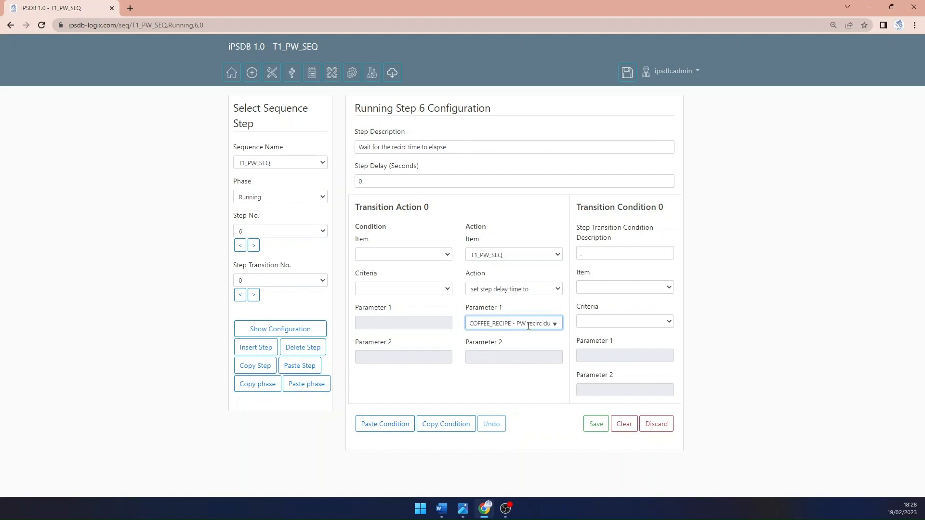
pyautogui.click(594, 426)
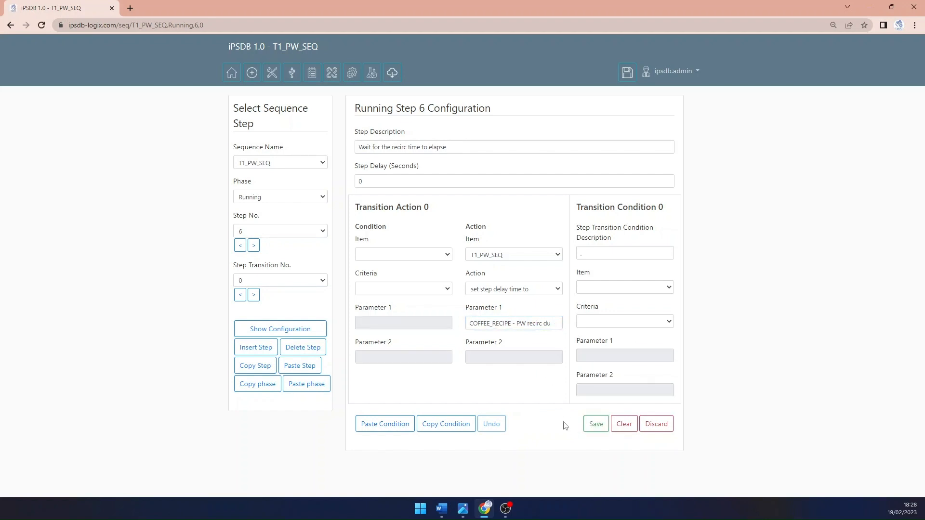
# Step: Check the return lines on the P&ID, then copy Running step 4's configuration into Running step 7
pyautogui.click(254, 247)
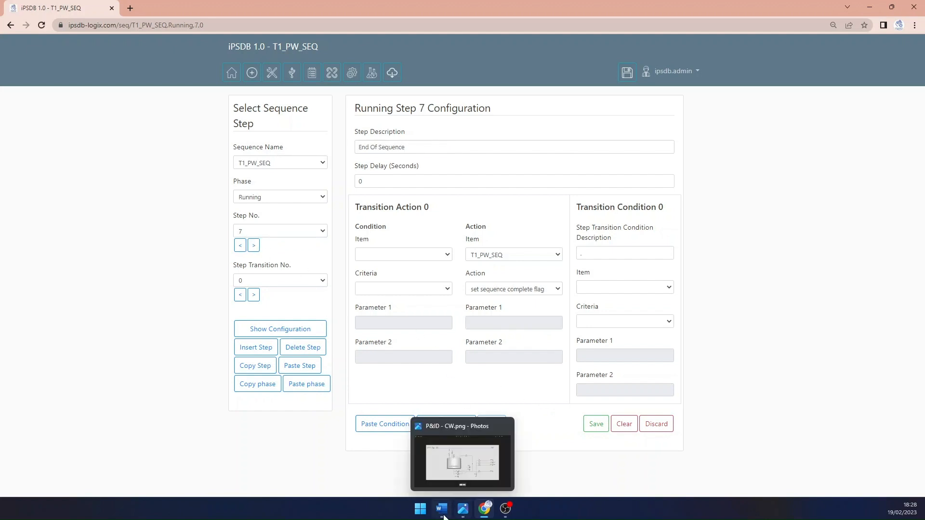
pyautogui.click(462, 509)
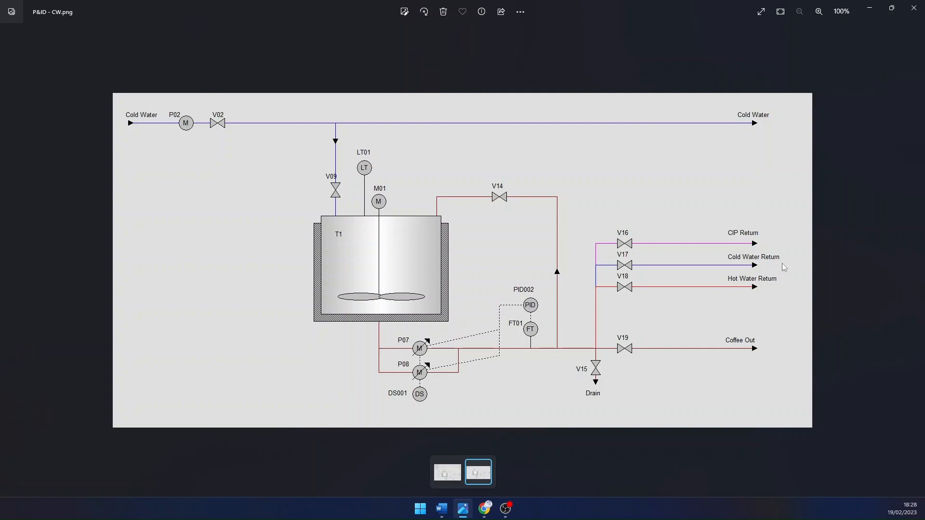
pyautogui.moveTo(487, 513)
pyautogui.click(484, 514)
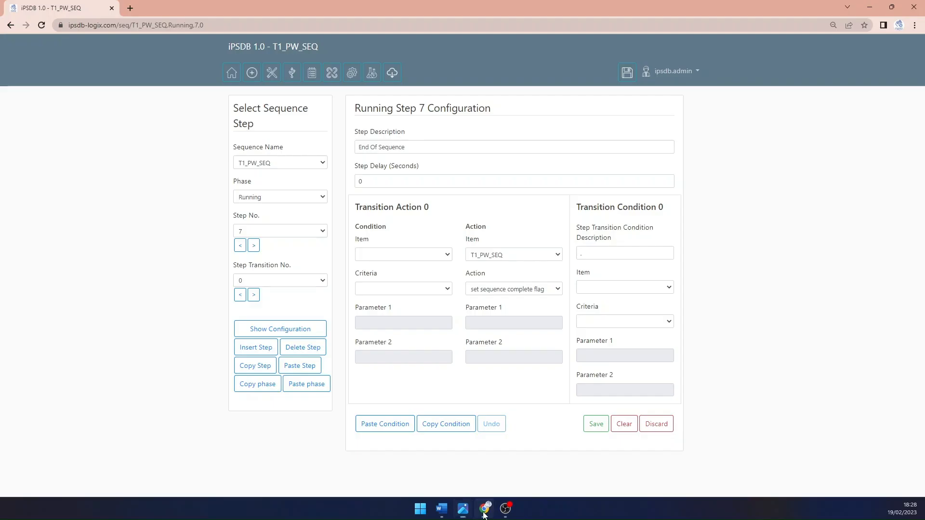
pyautogui.click(241, 247)
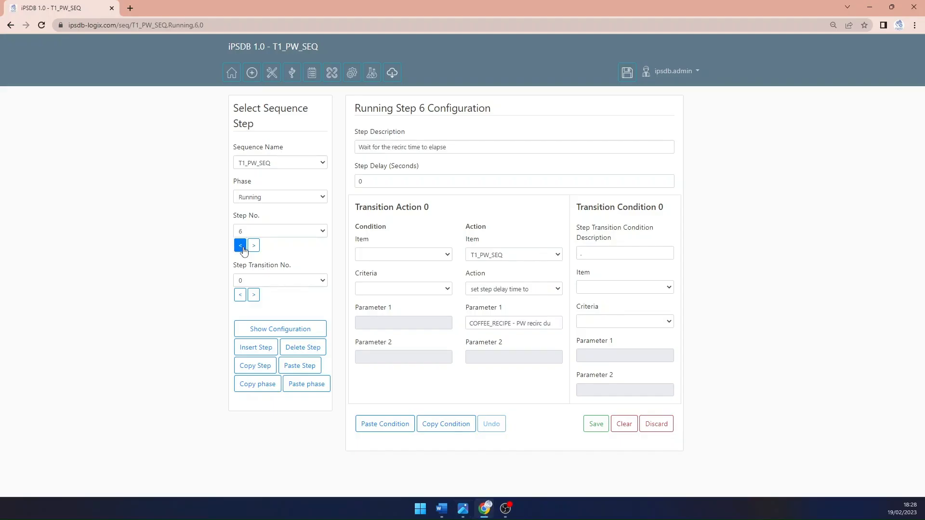
pyautogui.click(241, 247)
pyautogui.click(242, 247)
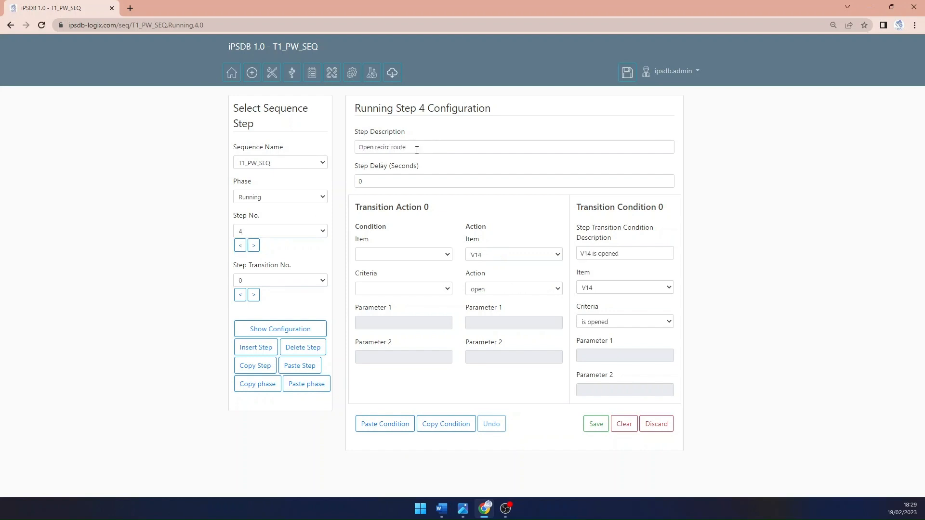
pyautogui.click(255, 367)
pyautogui.click(251, 276)
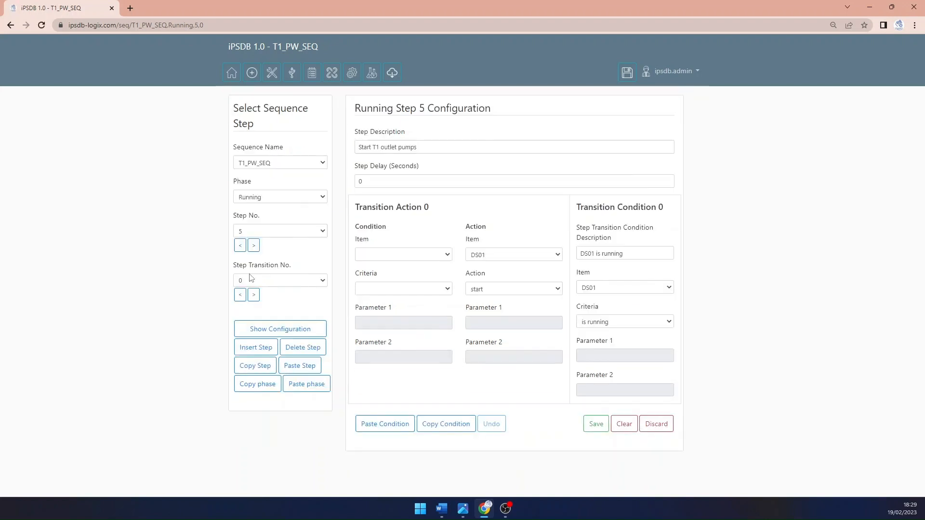
pyautogui.click(251, 246)
pyautogui.click(251, 246)
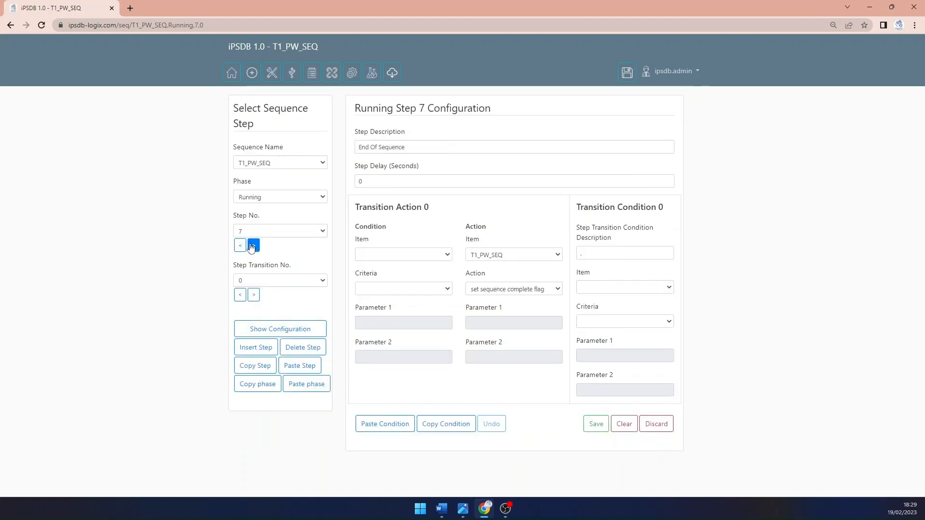
pyautogui.click(302, 369)
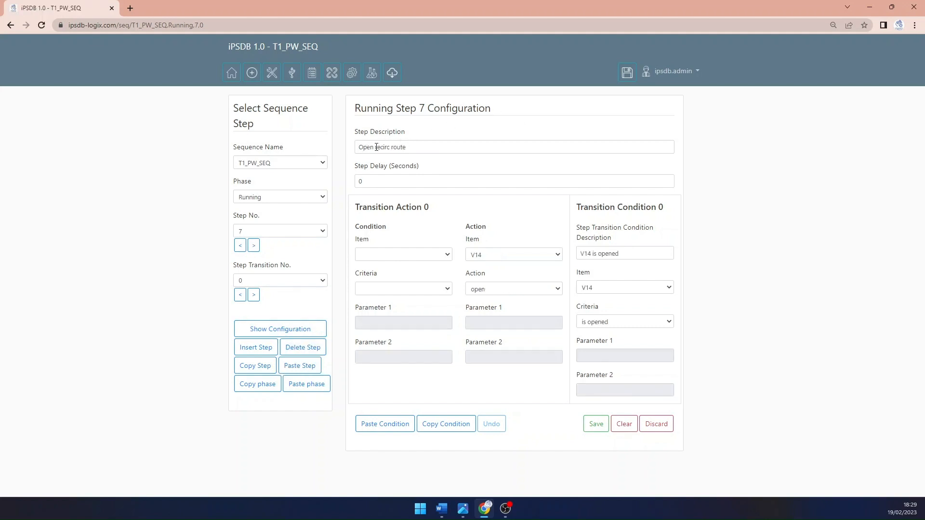
# Step: Change the description of Running step 7 to "Open return route"
pyautogui.moveTo(376, 147); pyautogui.dragTo(391, 147)
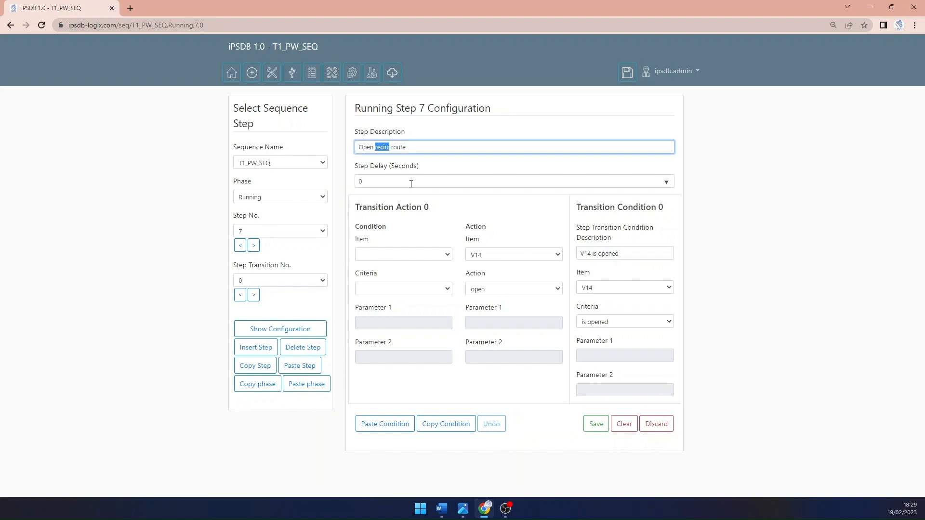
pyautogui.write('outlet')
pyautogui.press('BackSpace')
pyautogui.press('BackSpace')
pyautogui.press('BackSpace')
pyautogui.press('BackSpace')
pyautogui.press('BackSpace')
pyautogui.press('BackSpace')
pyautogui.write('return route then close reicr')
pyautogui.press('BackSpace')
pyautogui.press('BackSpace')
pyautogui.press('BackSpace')
pyautogui.press('BackSpace')
pyautogui.press('BackSpace')
pyautogui.press('BackSpace')
pyautogui.press('BackSpace')
pyautogui.press('BackSpace')
pyautogui.press('BackSpace')
pyautogui.press('BackSpace')
pyautogui.press('BackSpace')
pyautogui.press('BackSpace')
# Step: Set Transition Action 0 to close V14, with the condition criteria "is closed" and description "V14 is closed", and save
pyautogui.click(515, 289)
pyautogui.click(510, 305)
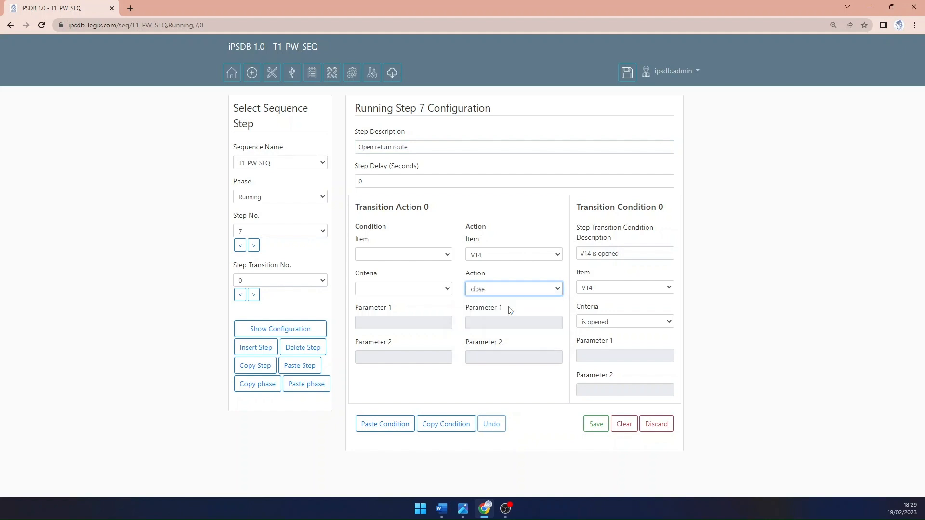
pyautogui.click(626, 321)
pyautogui.click(625, 351)
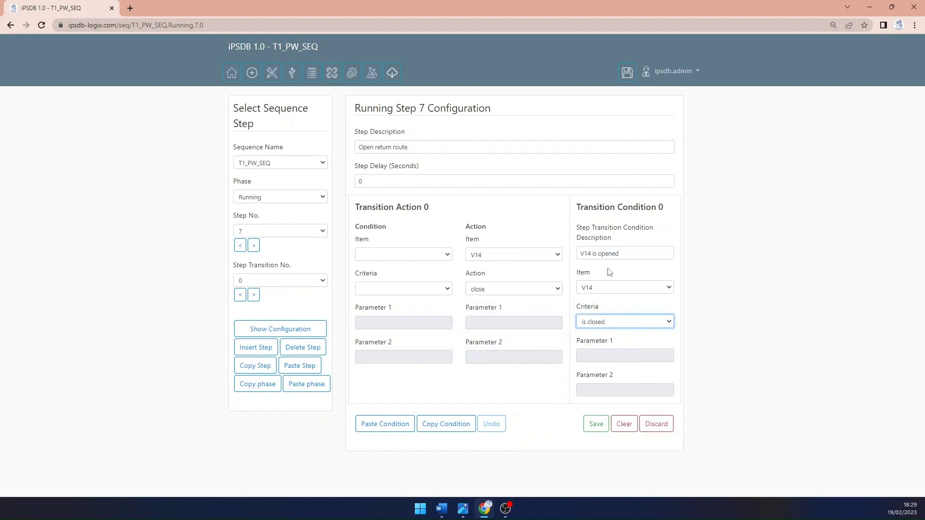
pyautogui.doubleClick(606, 253)
pyautogui.write('closed')
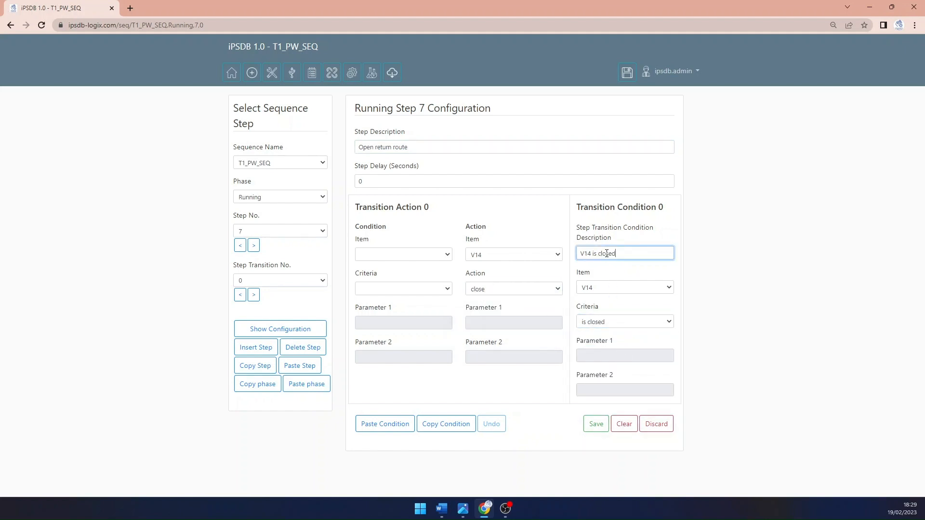
pyautogui.click(588, 426)
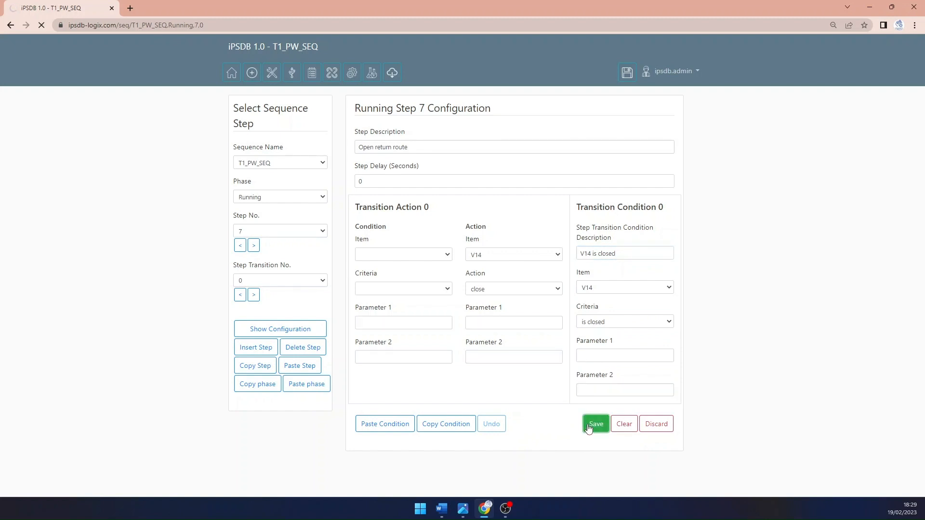
# Step: Set Transition Action 3 to open V17, with the condition criteria "is opened" and description "V17 is opened", and save
pyautogui.click(254, 294)
pyautogui.click(254, 295)
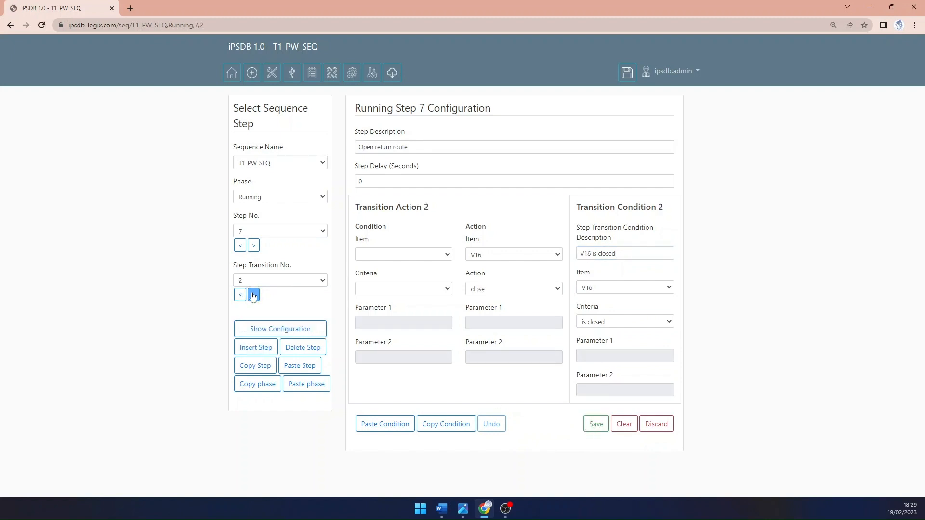
pyautogui.click(253, 295)
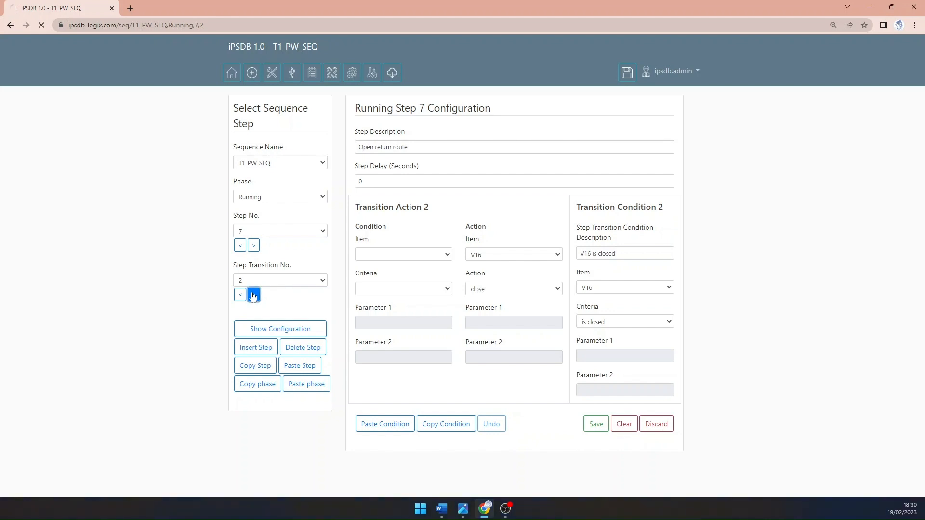
pyautogui.click(530, 289)
pyautogui.click(522, 300)
pyautogui.click(621, 323)
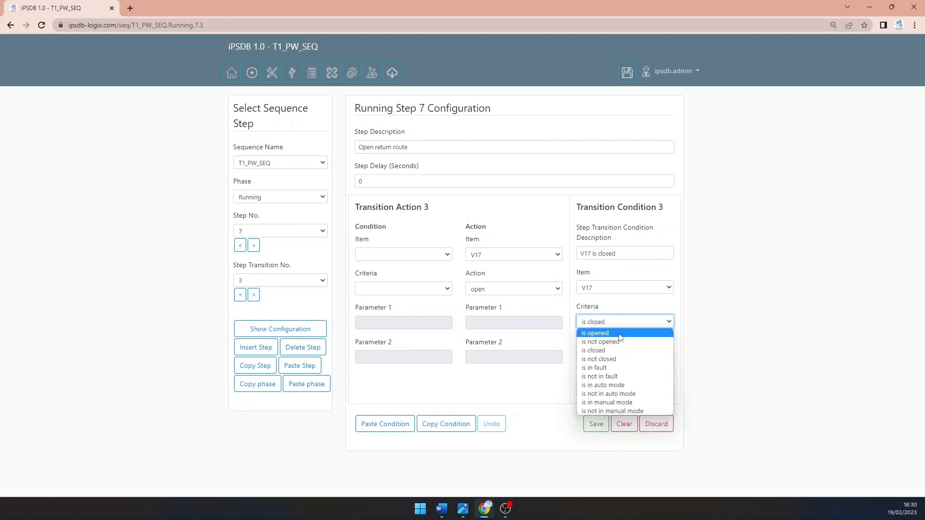
pyautogui.click(597, 333)
pyautogui.doubleClick(607, 254)
pyautogui.write('opene')
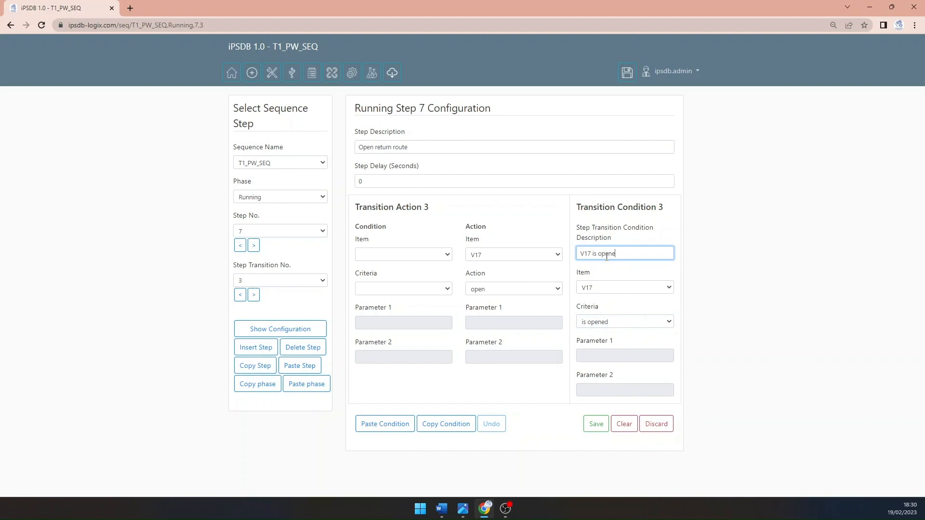
pyautogui.click(592, 427)
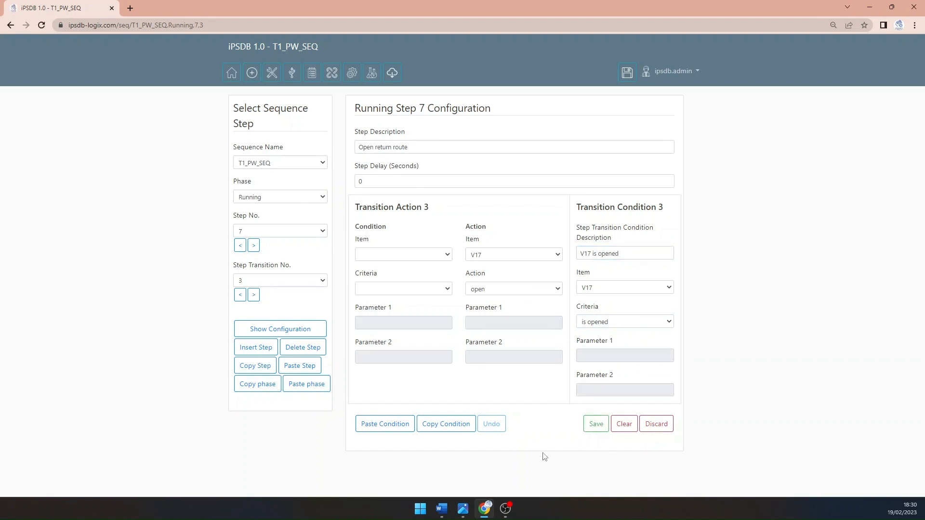
# Step: Check the P&ID, then make Transition Action 0 conditional on V17 "is opened" and save
pyautogui.click(465, 516)
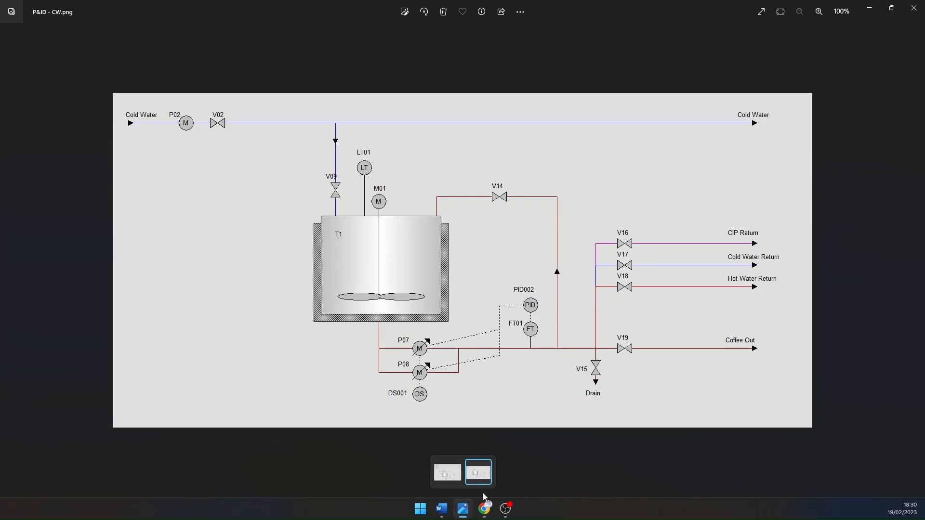
pyautogui.click(485, 508)
pyautogui.click(413, 256)
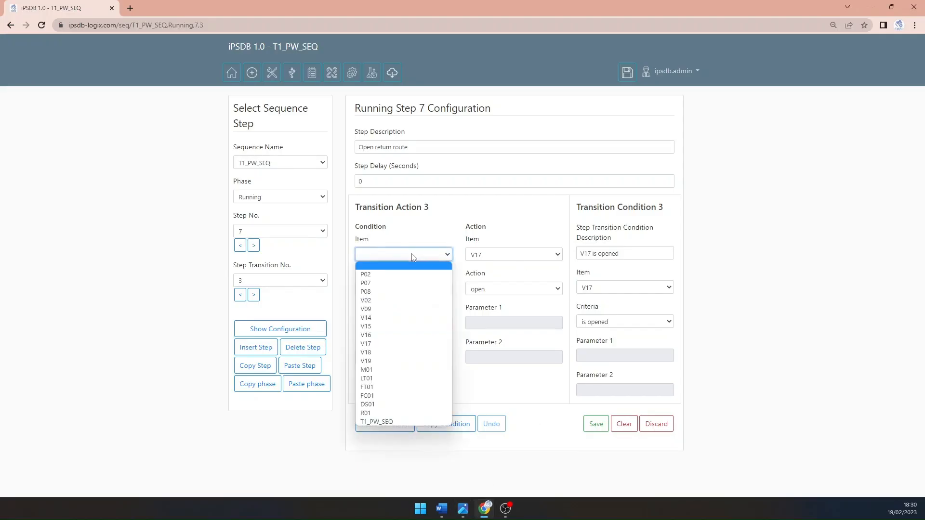
pyautogui.click(413, 256)
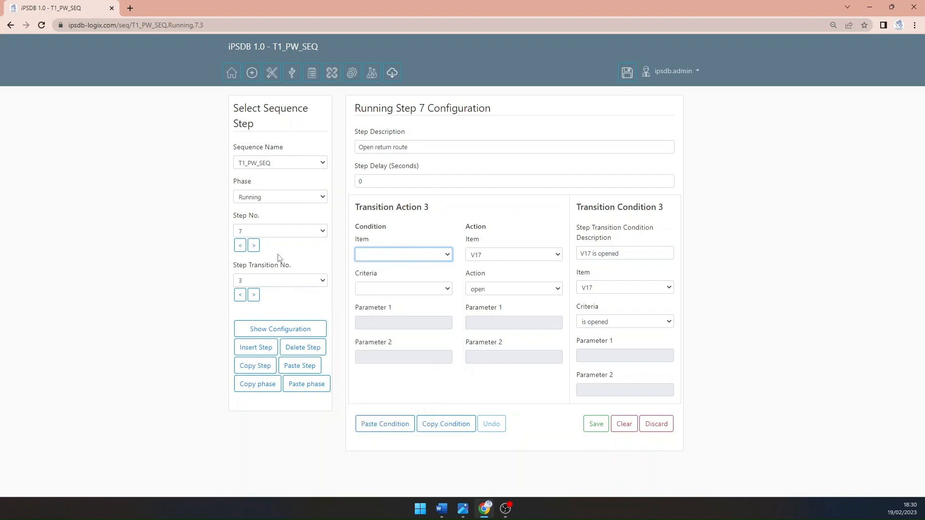
pyautogui.click(240, 294)
pyautogui.click(240, 295)
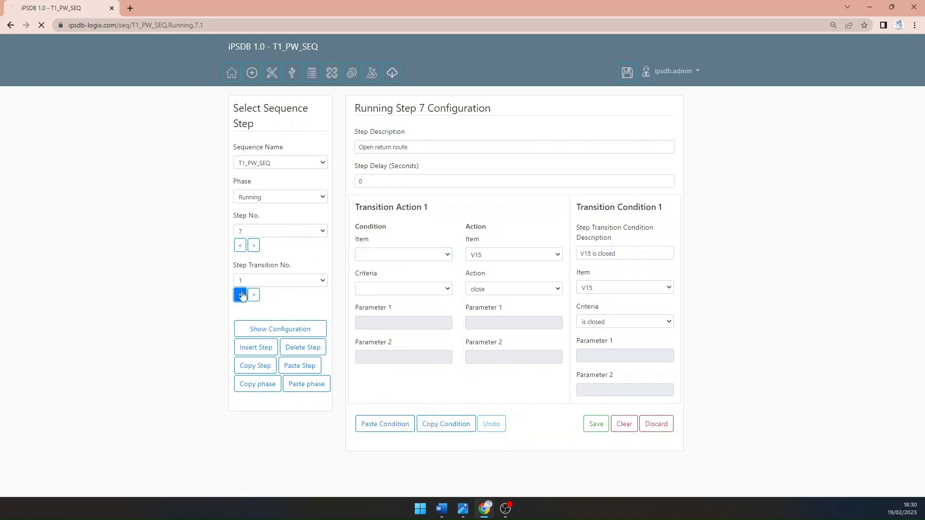
pyautogui.click(241, 295)
pyautogui.click(403, 254)
pyautogui.click(393, 343)
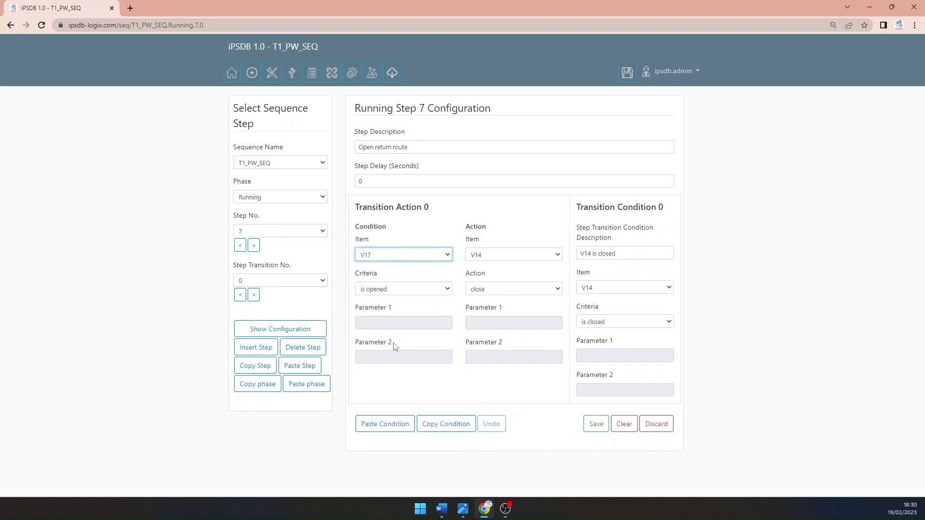
pyautogui.click(596, 425)
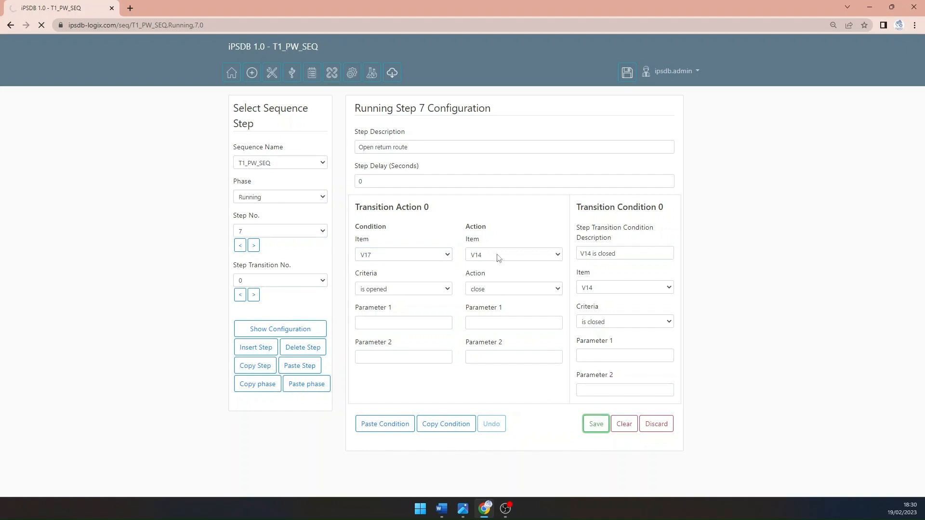
# Step: Check the P&ID and Running step 7's existing transitions, then describe Transition Condition 6 as "Tank is empty"
pyautogui.click(465, 514)
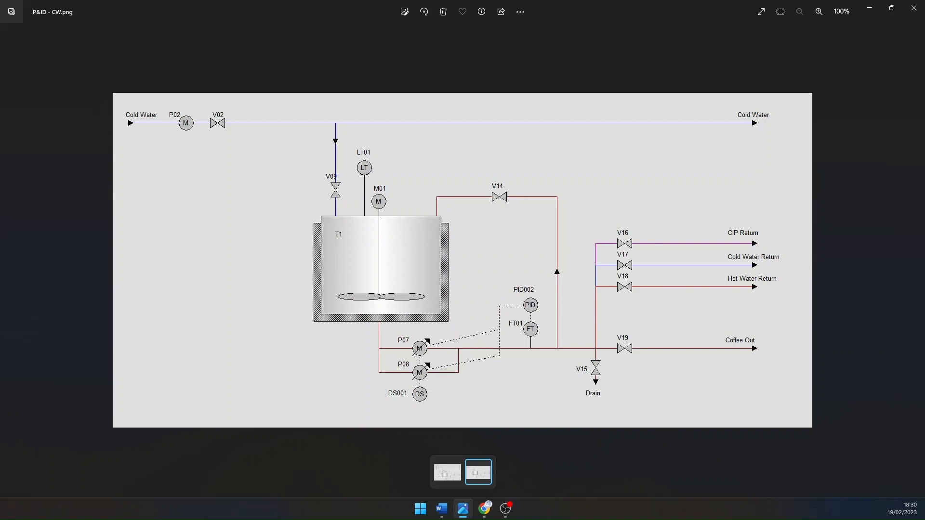
pyautogui.click(466, 514)
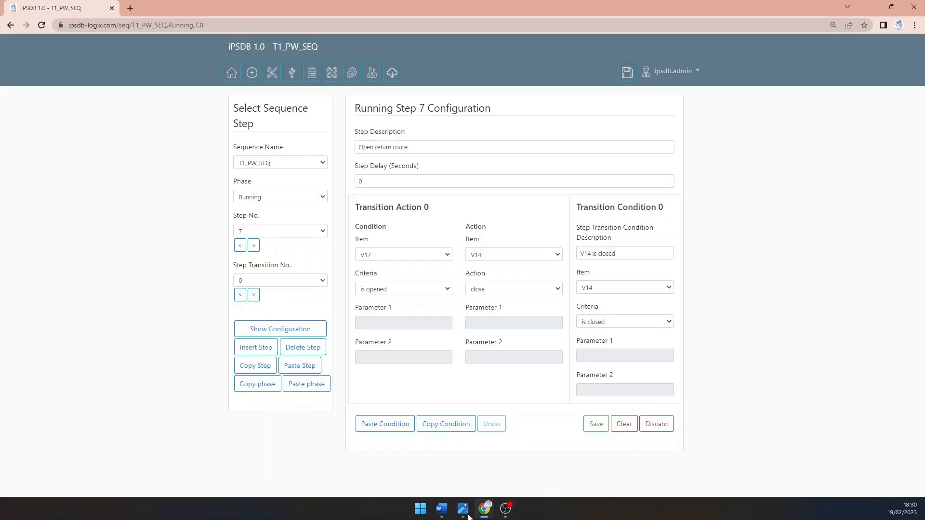
pyautogui.click(254, 295)
pyautogui.click(254, 295)
pyautogui.click(254, 296)
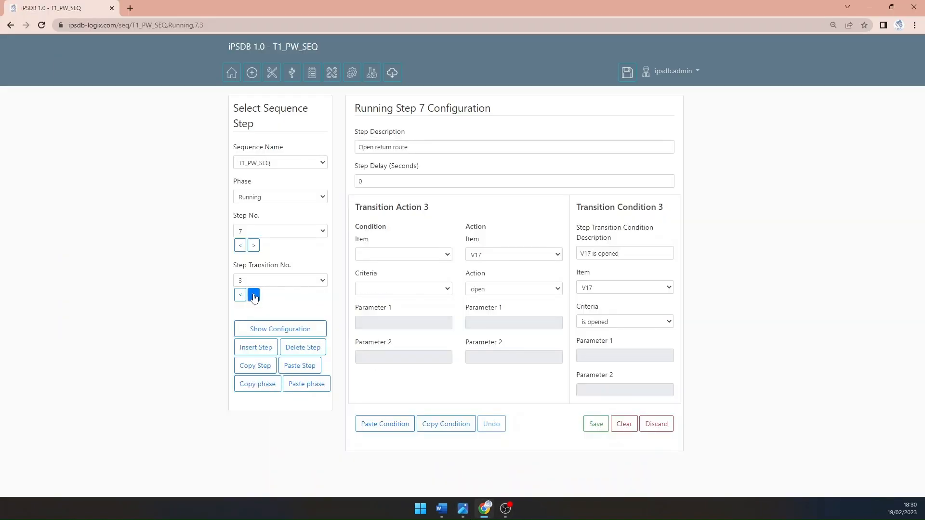
pyautogui.click(253, 295)
pyautogui.click(254, 295)
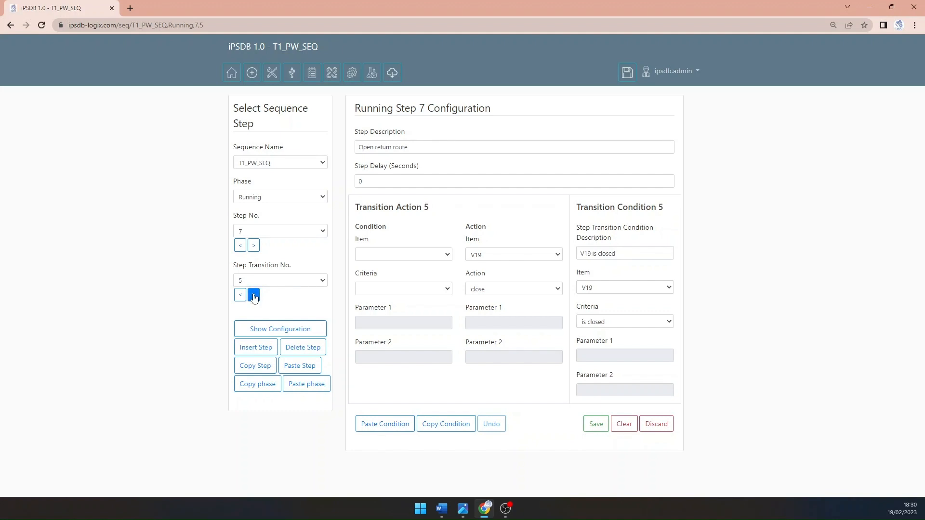
pyautogui.click(255, 296)
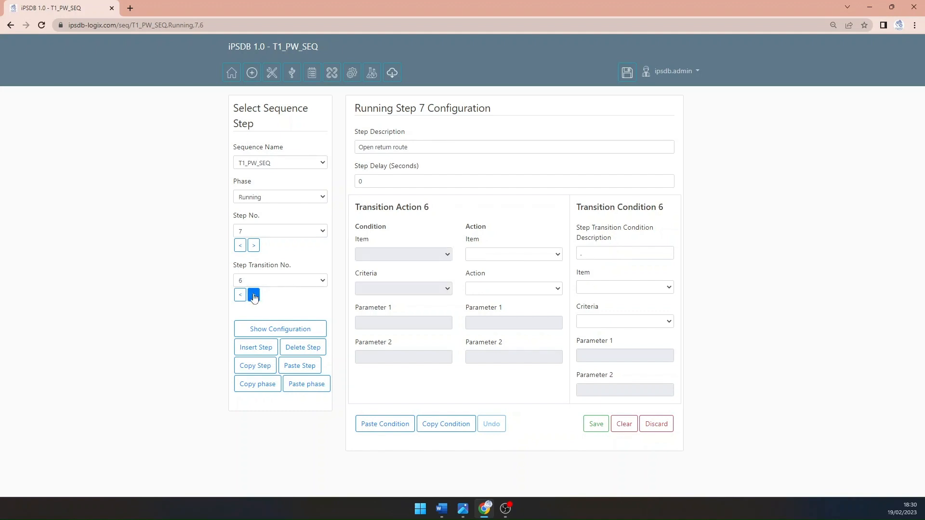
pyautogui.click(243, 298)
pyautogui.click(254, 295)
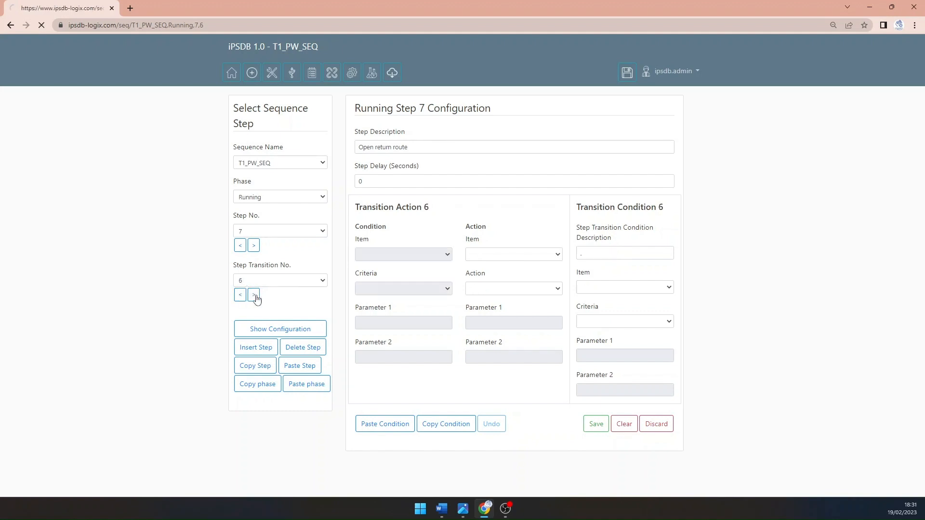
pyautogui.click(654, 255)
pyautogui.write('Tank')
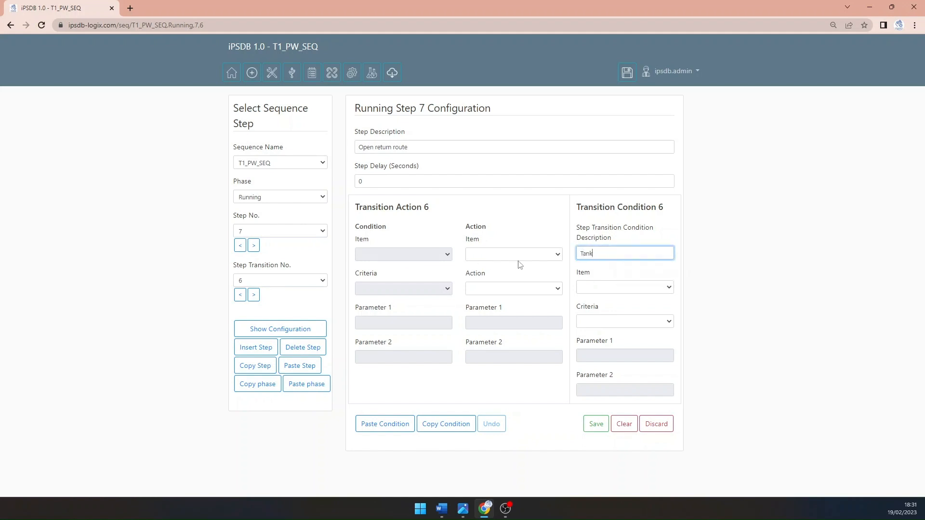
pyautogui.write(' is empty')
# Step: Set Transition Condition 6 to LT01 "value is less than or equal to" with Parameter 1 of 0, and save
pyautogui.click(602, 286)
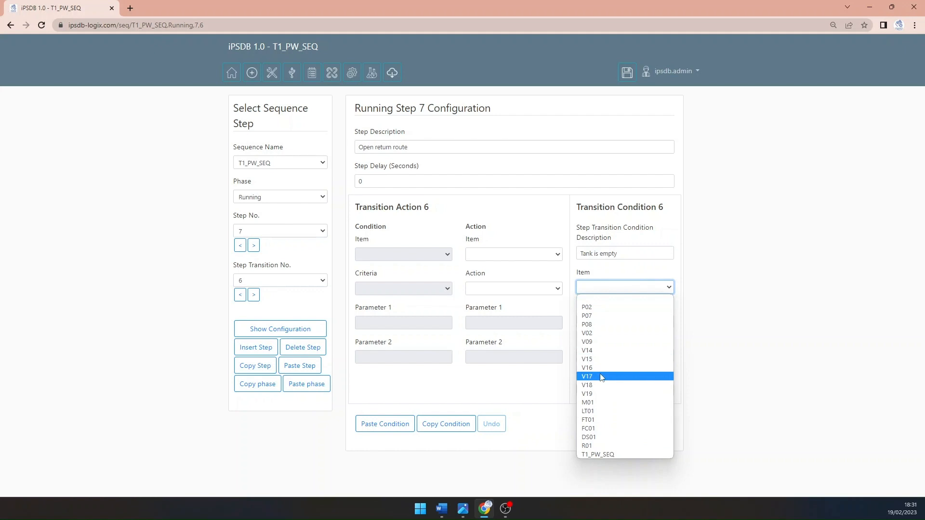
pyautogui.click(602, 411)
pyautogui.click(633, 322)
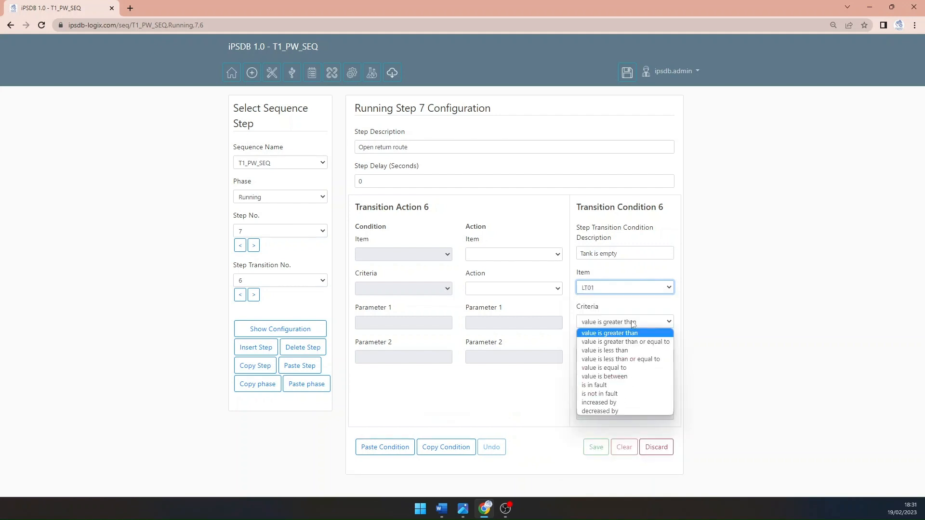
pyautogui.click(626, 359)
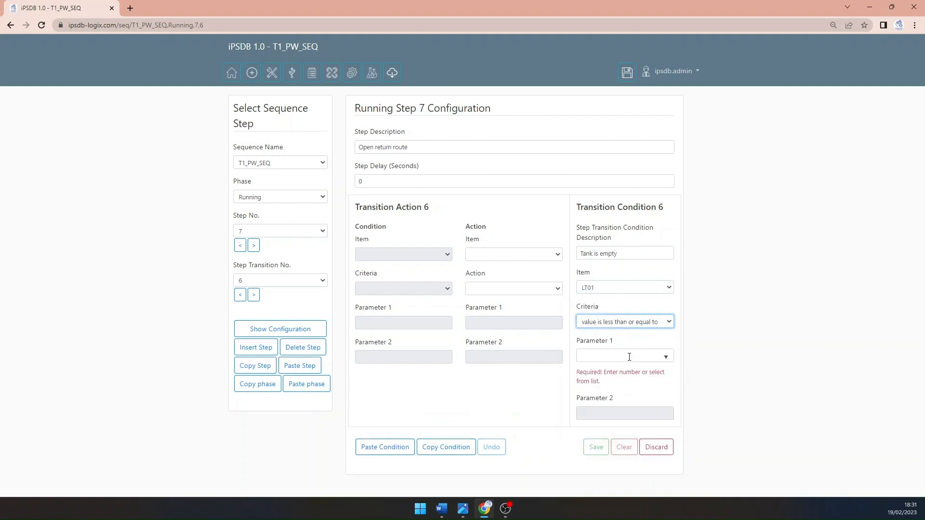
pyautogui.click(629, 357)
pyautogui.write('0')
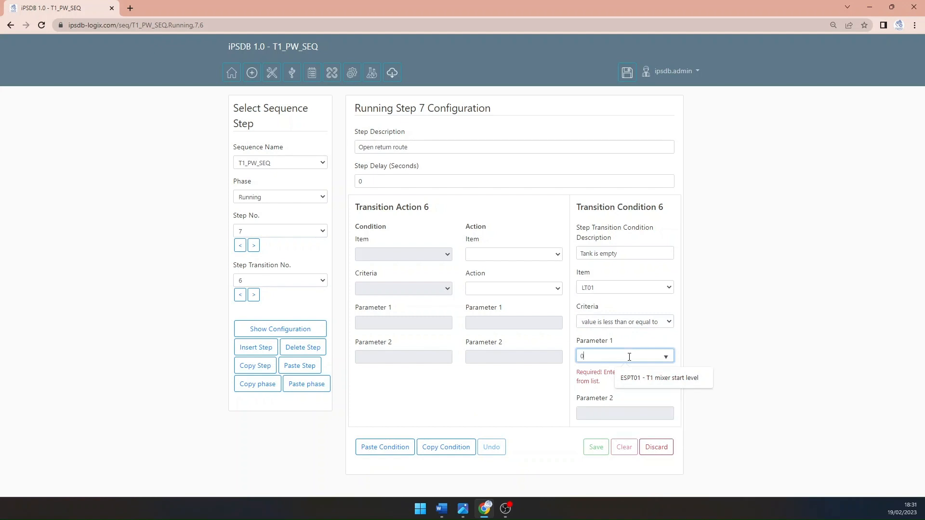
pyautogui.click(597, 448)
pyautogui.click(593, 425)
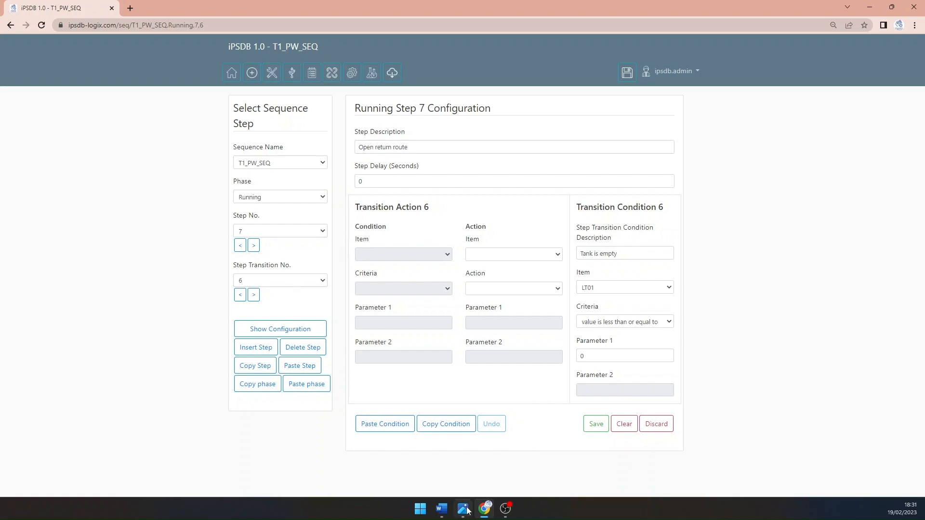
# Step: Check the P&ID, then describe Running step 8 as "Stop mixer and outlet pumps"
pyautogui.click(484, 511)
pyautogui.click(484, 511)
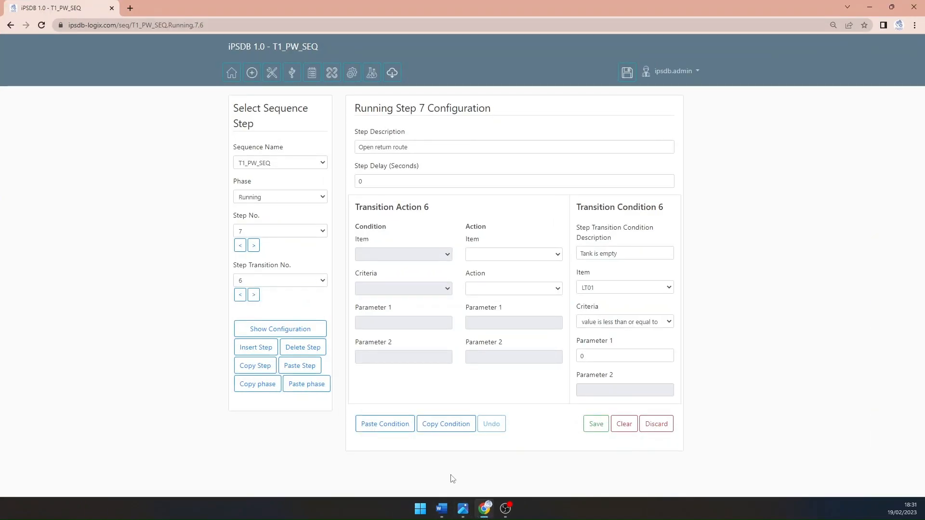
pyautogui.click(463, 508)
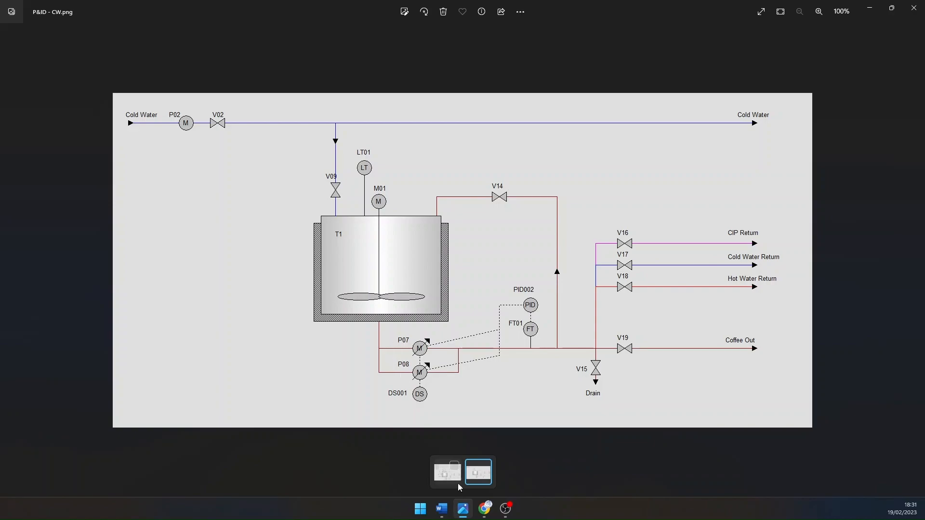
pyautogui.click(487, 516)
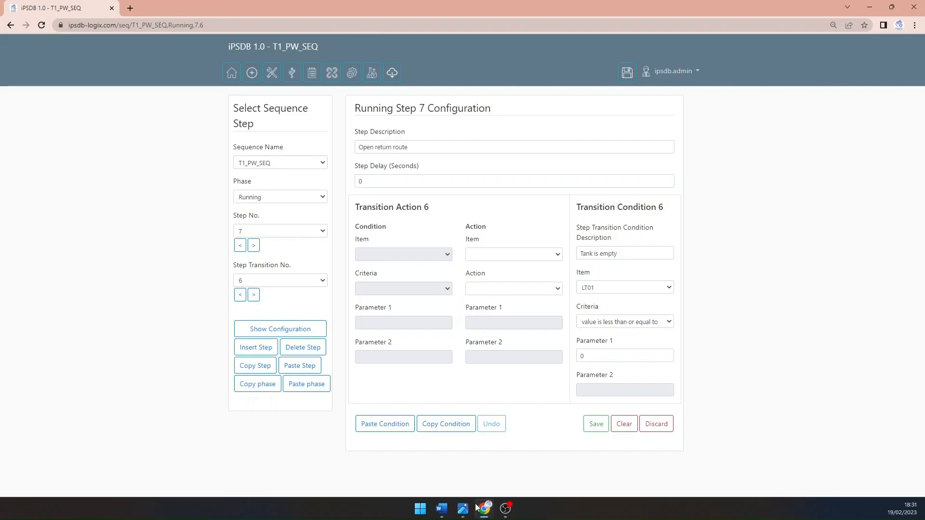
pyautogui.click(254, 247)
pyautogui.tripleClick(418, 146)
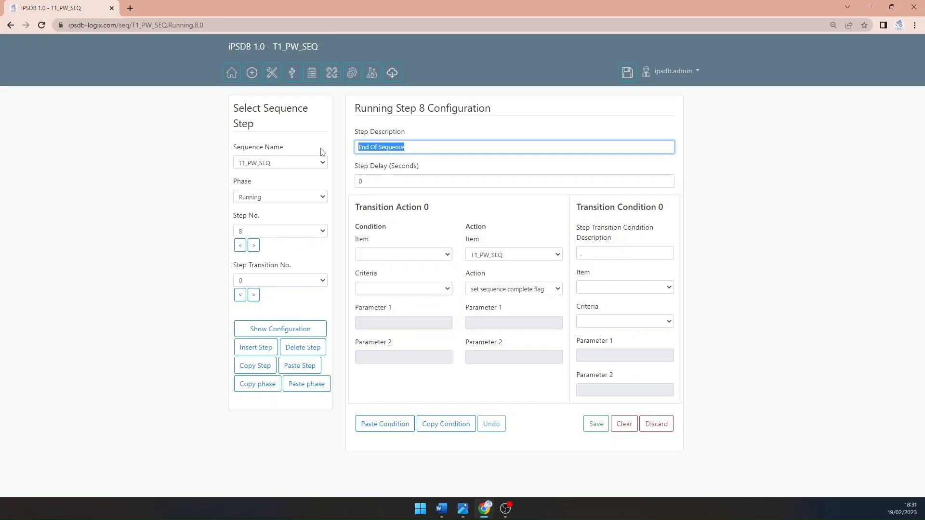
pyautogui.write('Stop')
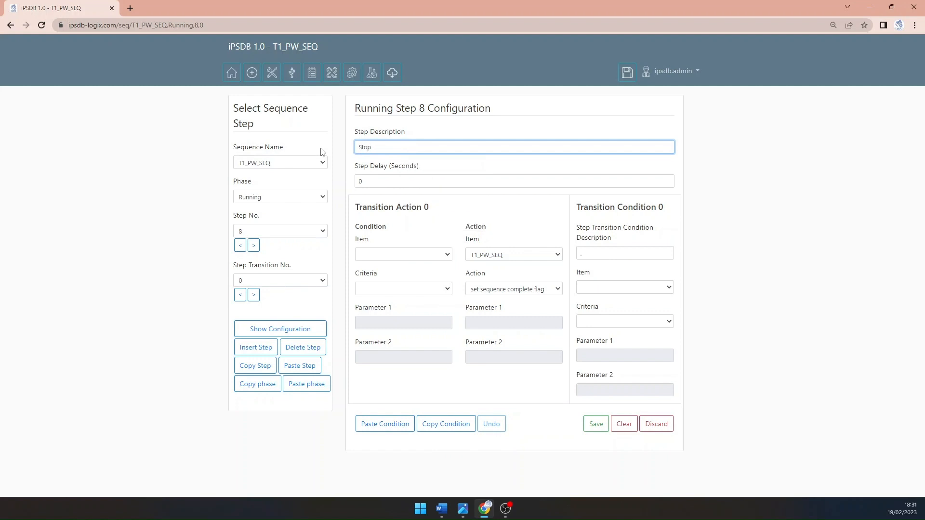
pyautogui.write(' mixer and outlet pumps')
# Step: Set Running step 8's Transition Action 0 to M01 "stop running forward"
pyautogui.click(507, 254)
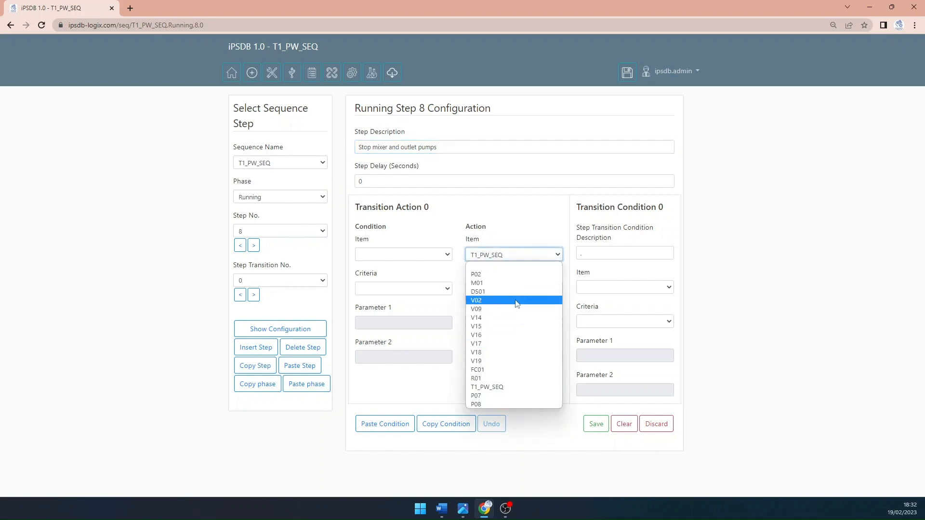
pyautogui.click(482, 282)
pyautogui.click(513, 289)
pyautogui.click(500, 314)
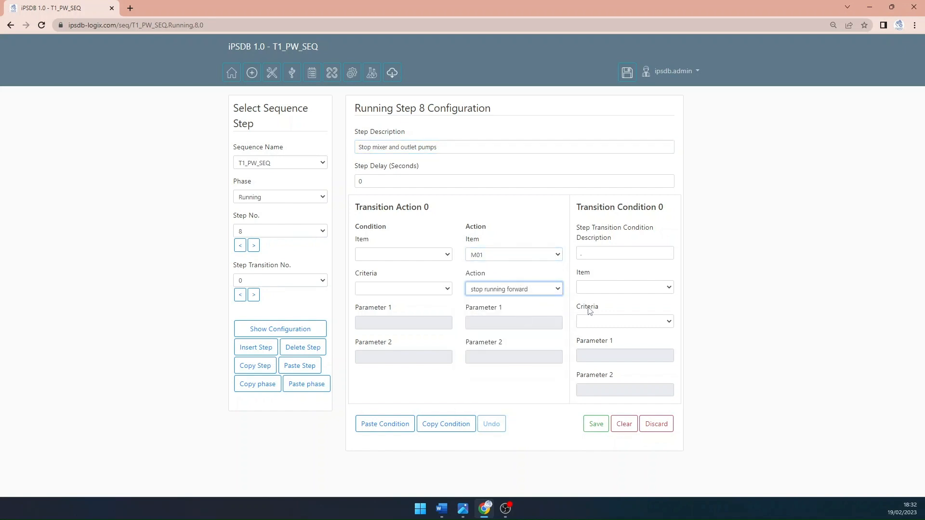
# Step: Set Transition Condition 0 to M01 "is stopped" with the description "M01 is stopped", and save
pyautogui.click(614, 287)
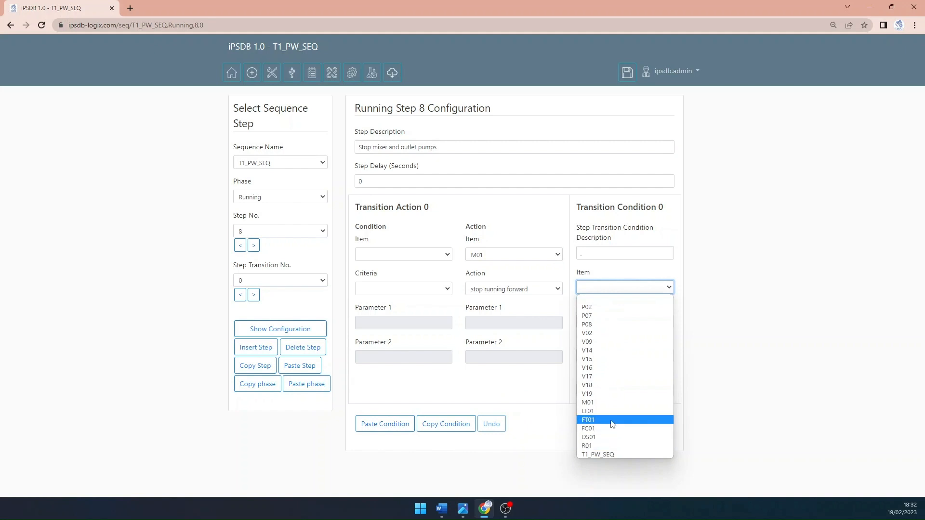
pyautogui.click(613, 402)
pyautogui.click(617, 321)
pyautogui.click(615, 351)
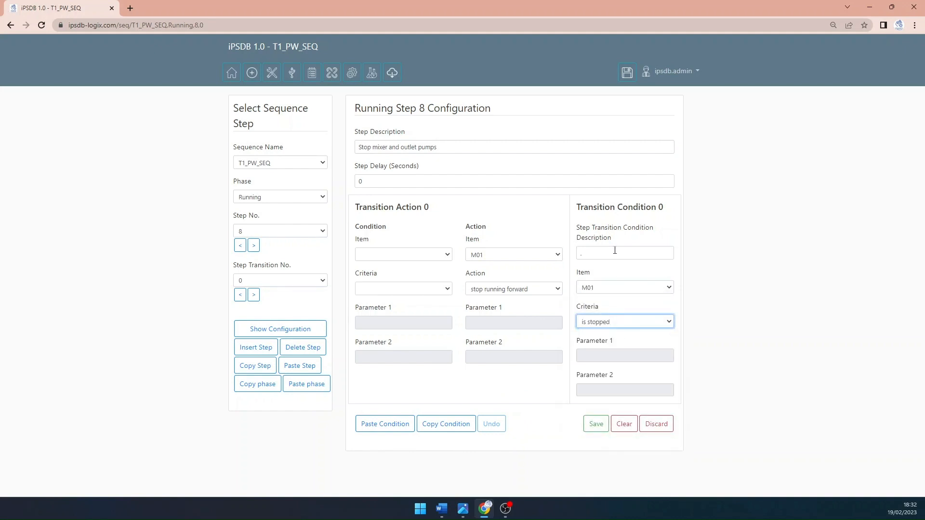
pyautogui.click(614, 252)
pyautogui.write('M01')
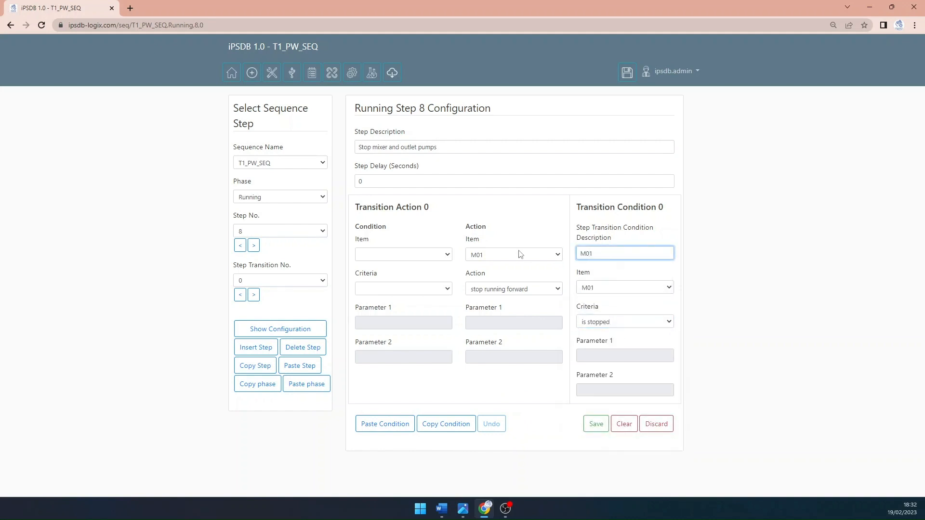
pyautogui.write(' is stopped')
pyautogui.click(591, 425)
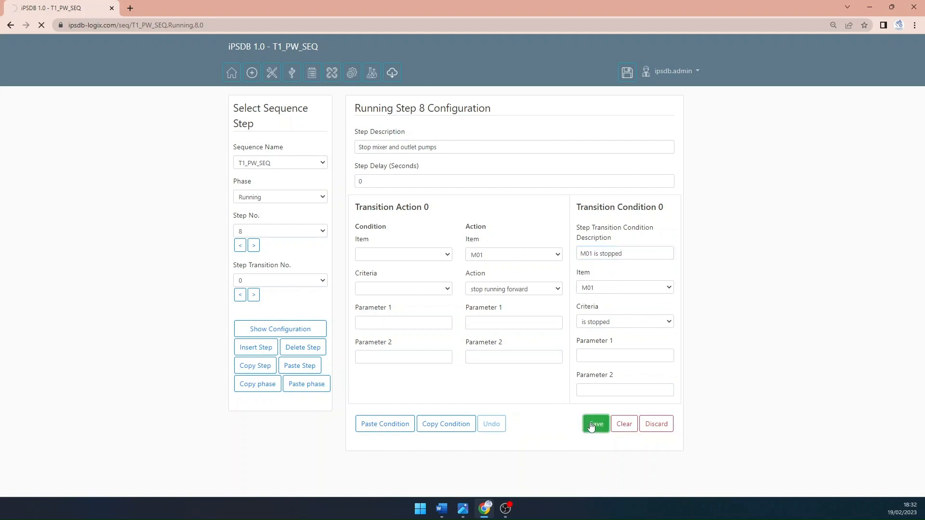
# Step: Set Running step 8's Transition Action 1 to stop FC01
pyautogui.click(254, 294)
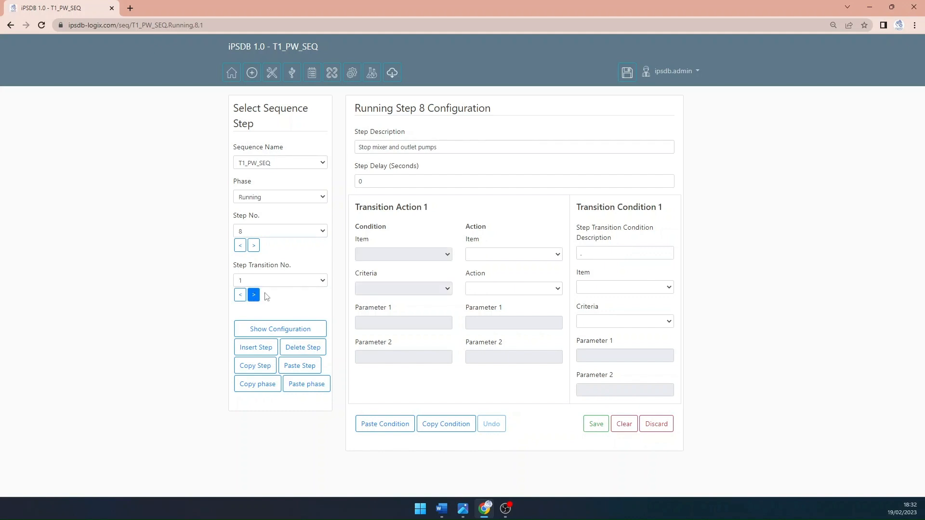
pyautogui.click(517, 255)
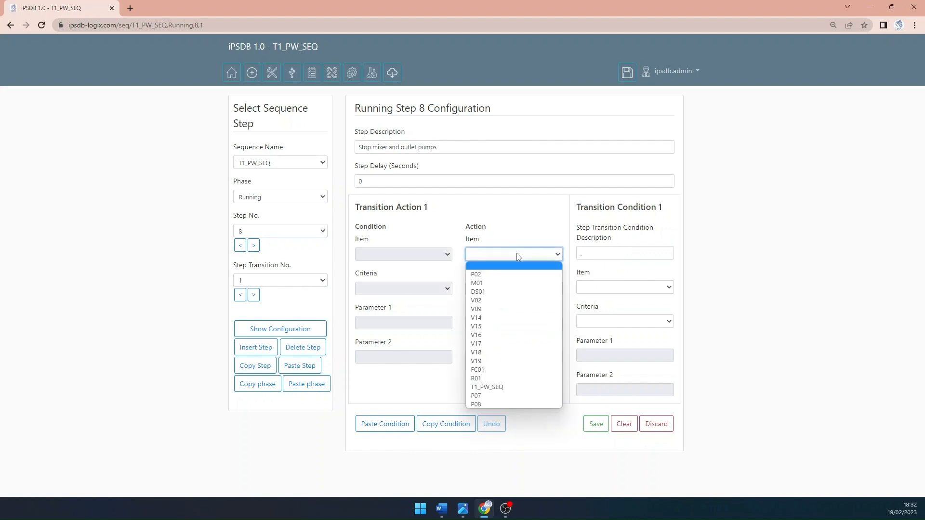
pyautogui.click(501, 369)
pyautogui.click(509, 289)
pyautogui.click(502, 313)
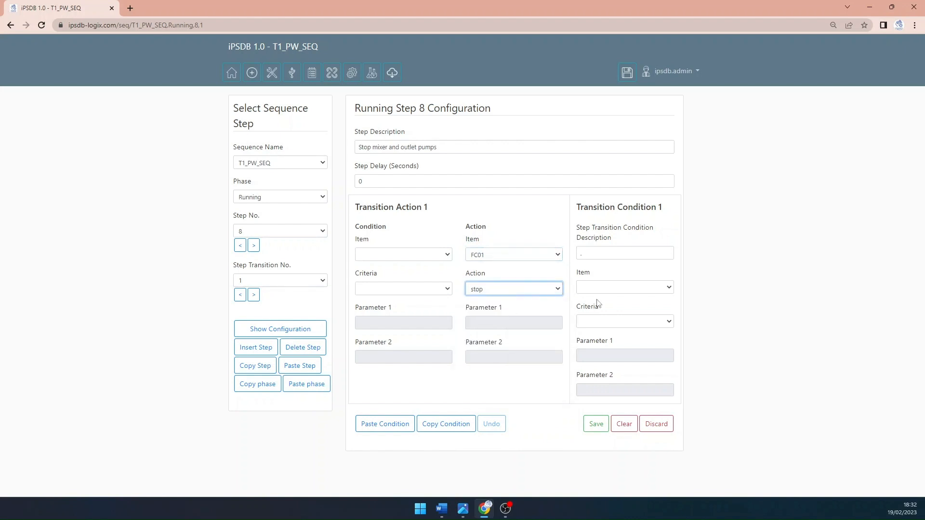
# Step: Set Transition Condition 1 to FC01 "is stopped" with the description "FC01 is stopped", and save
pyautogui.click(637, 289)
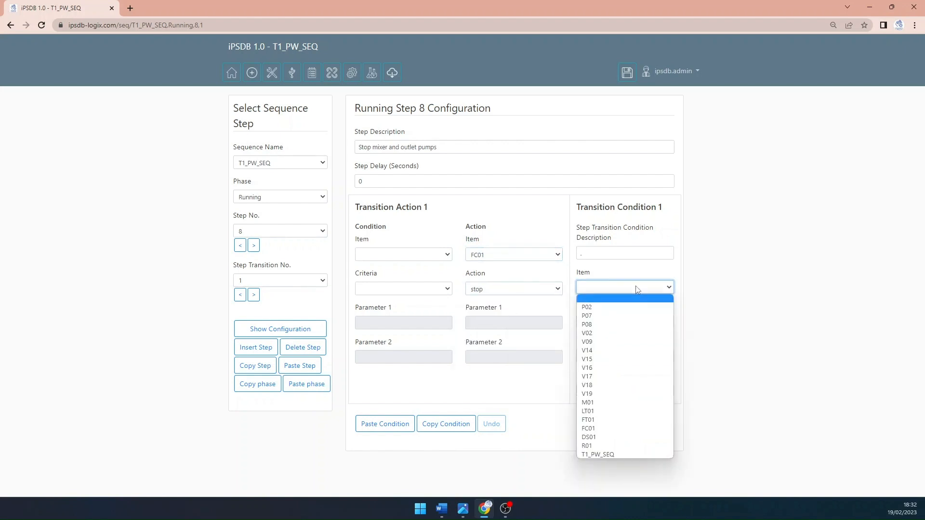
pyautogui.click(619, 428)
pyautogui.click(613, 322)
pyautogui.click(613, 350)
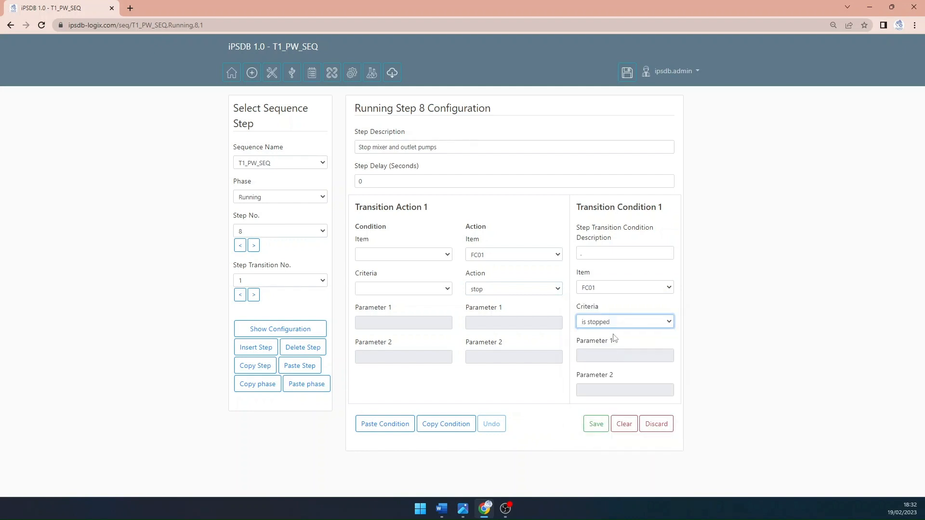
pyautogui.click(614, 259)
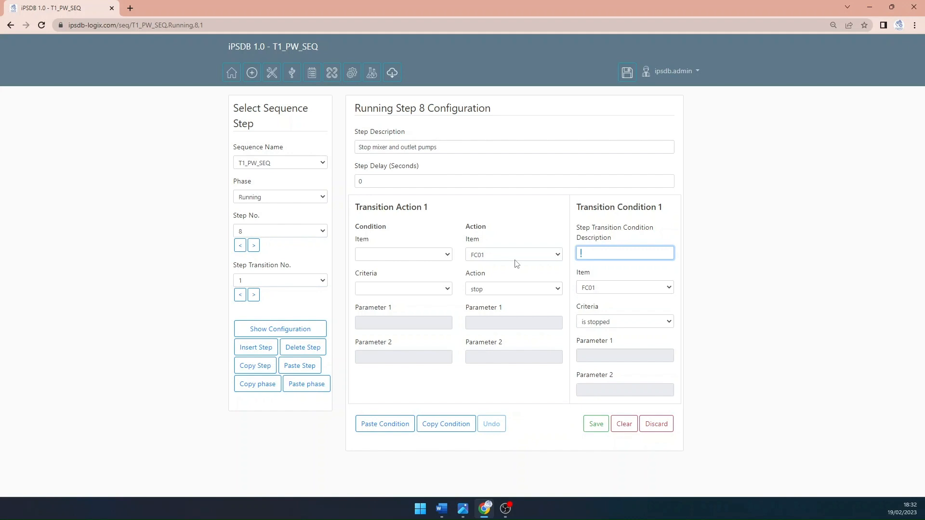
pyautogui.write('FC01')
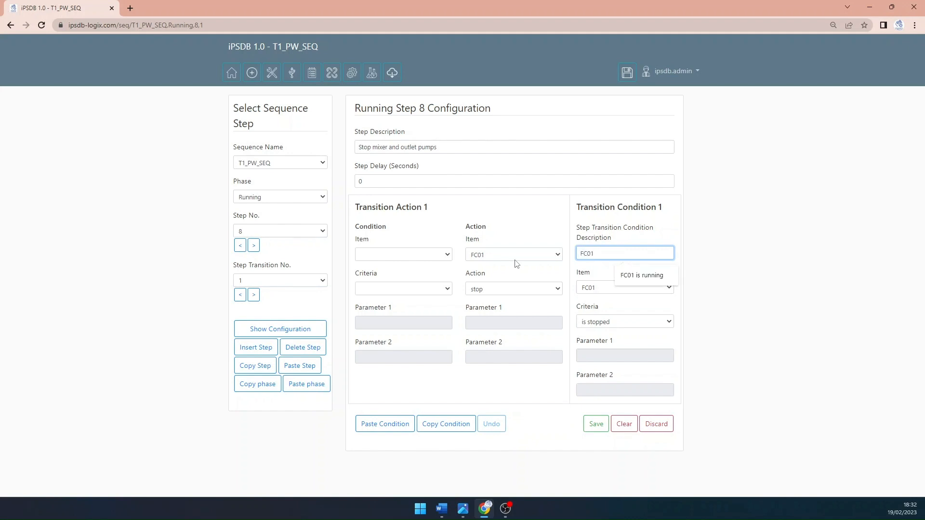
pyautogui.click(633, 275)
pyautogui.doubleClick(612, 254)
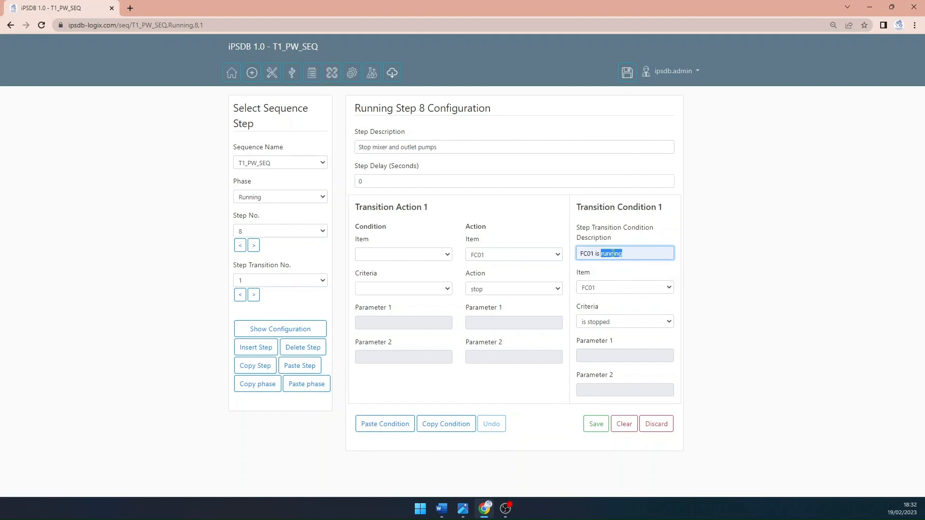
pyautogui.write('stopped')
pyautogui.click(595, 424)
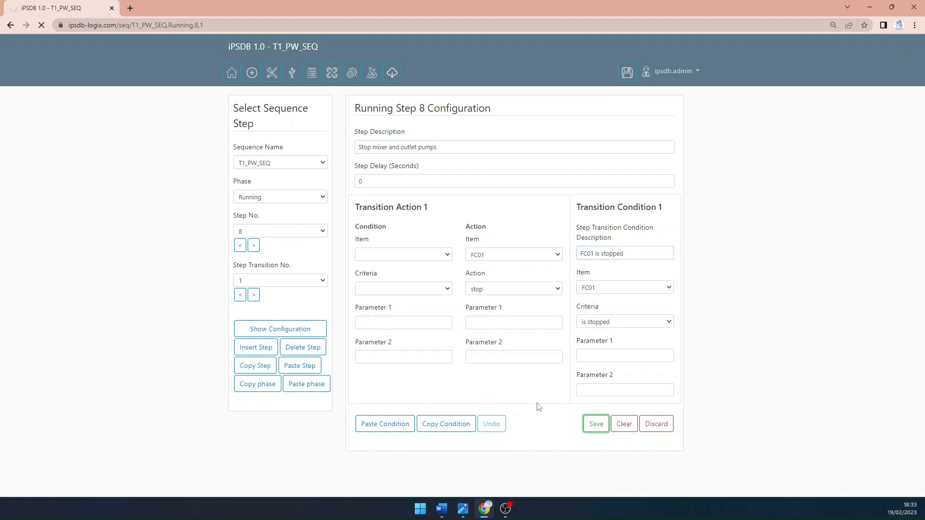
# Step: Set Running step 8's Transition Action 2 to stop DS01
pyautogui.click(255, 296)
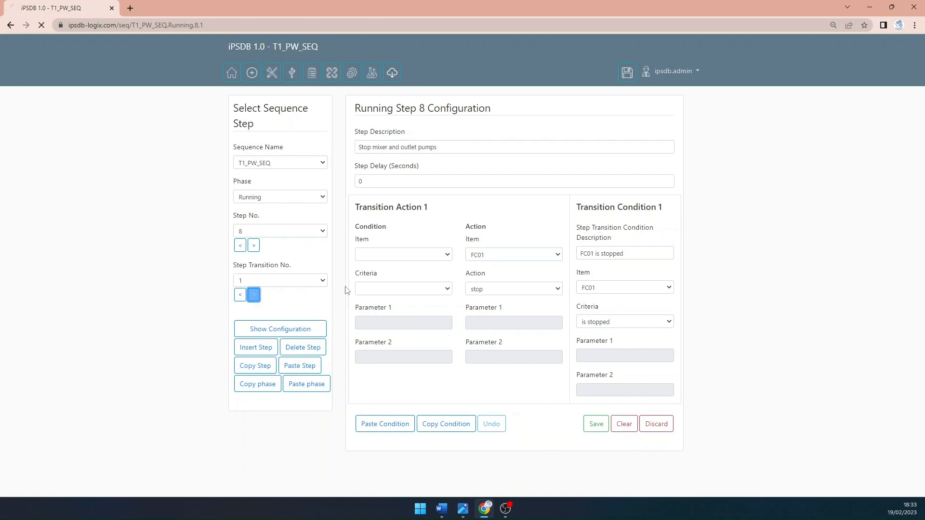
pyautogui.click(498, 256)
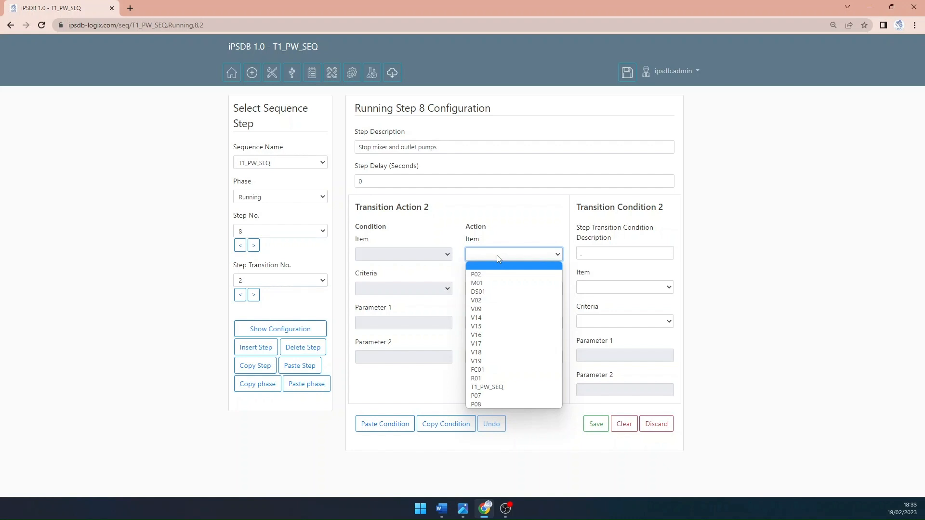
pyautogui.click(498, 291)
pyautogui.click(501, 289)
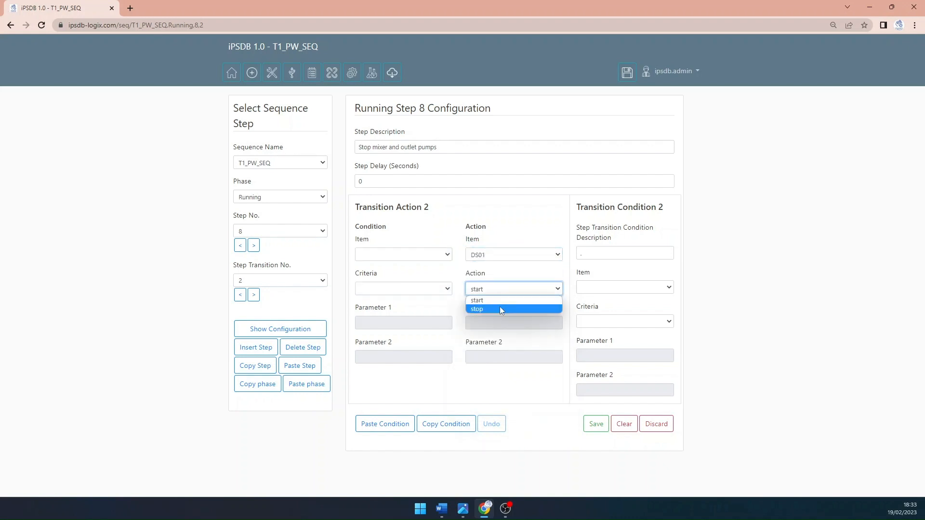
pyautogui.click(499, 308)
# Step: Set Transition Condition 2 to DS01 "is stopped" with the description "DS01 is stopped", and save
pyautogui.click(617, 288)
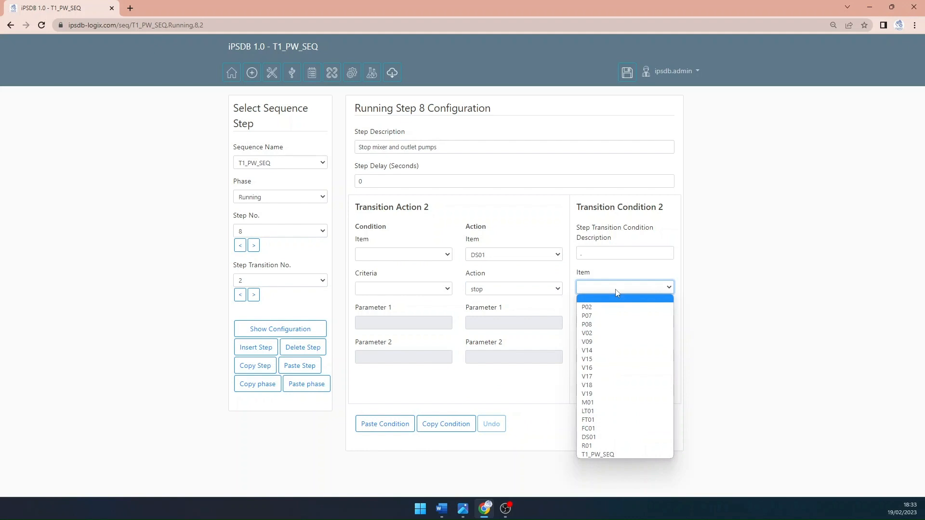
pyautogui.click(618, 436)
pyautogui.click(622, 321)
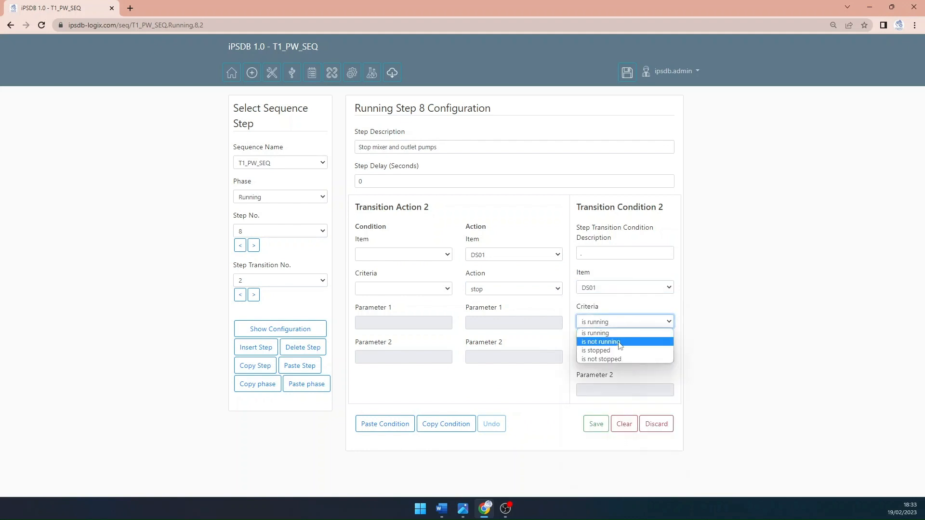
pyautogui.click(612, 254)
pyautogui.write('D')
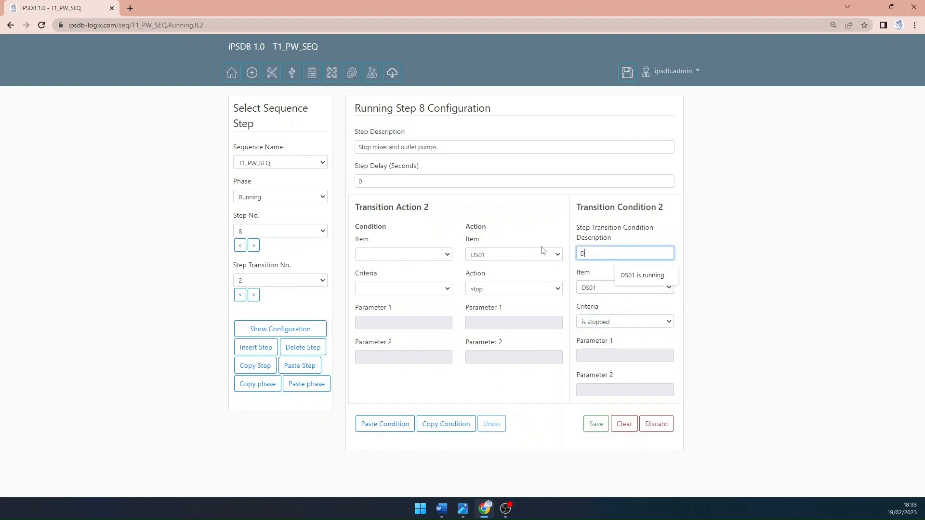
pyautogui.write('S01')
pyautogui.click(669, 279)
pyautogui.doubleClick(616, 254)
pyautogui.write('s s')
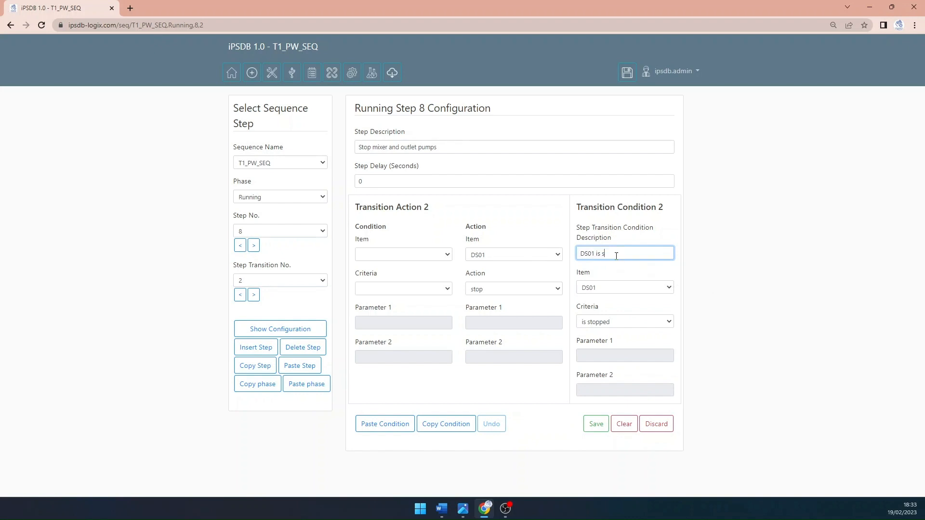
pyautogui.write('topped')
pyautogui.click(595, 424)
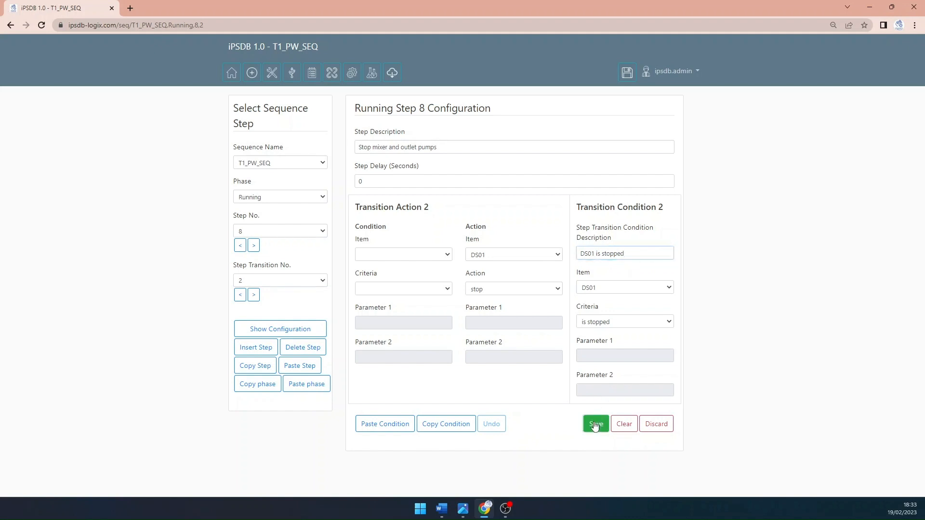
# Step: Set Running step 8's Transition Condition 3 to P07 "is stopped" with the description "P07 is stopped", and save
pyautogui.click(253, 295)
pyautogui.click(251, 296)
pyautogui.click(240, 295)
pyautogui.click(253, 296)
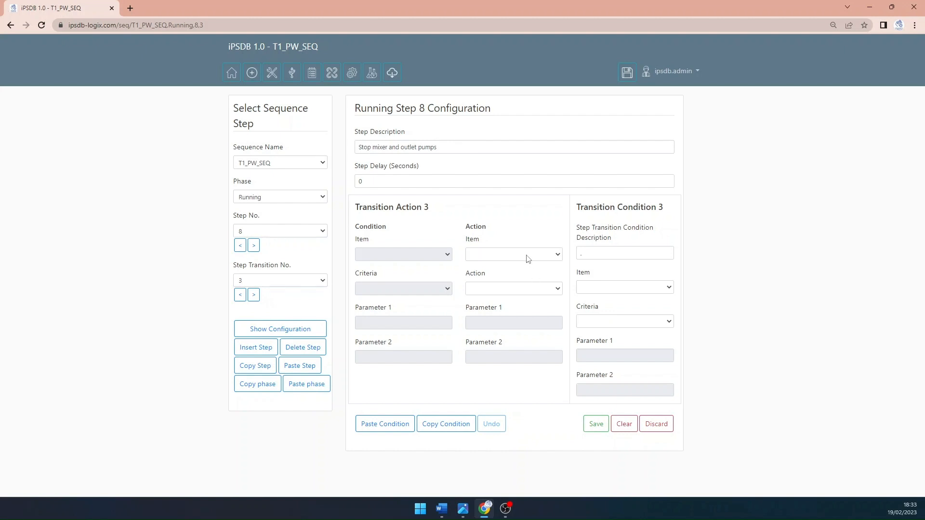
pyautogui.click(629, 292)
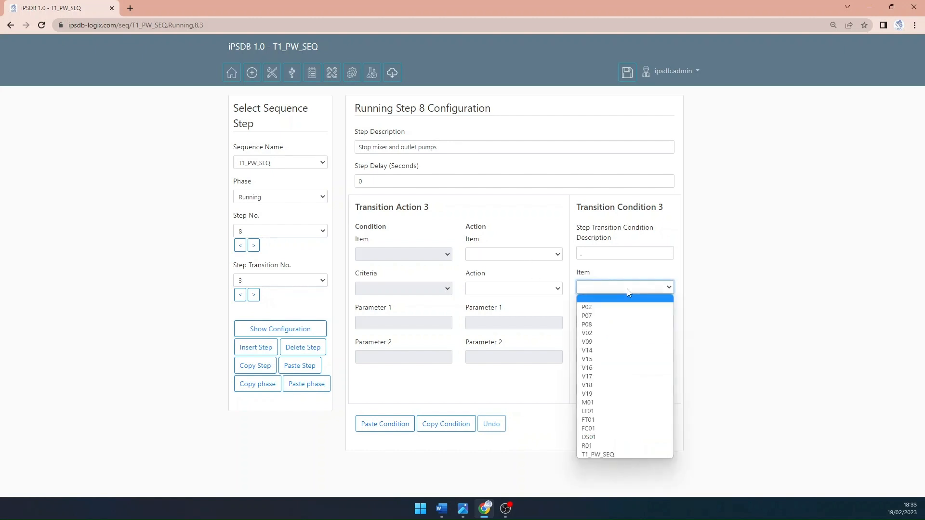
pyautogui.click(626, 315)
pyautogui.click(613, 322)
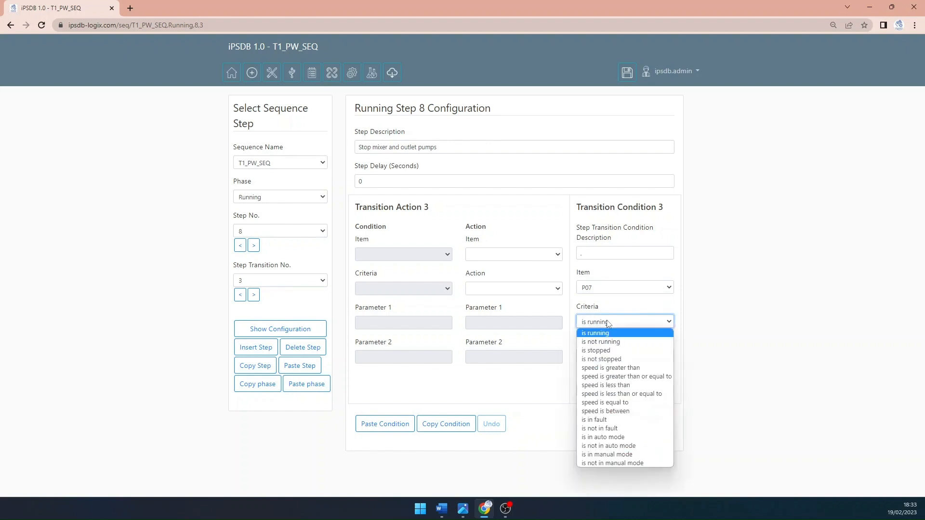
pyautogui.click(606, 350)
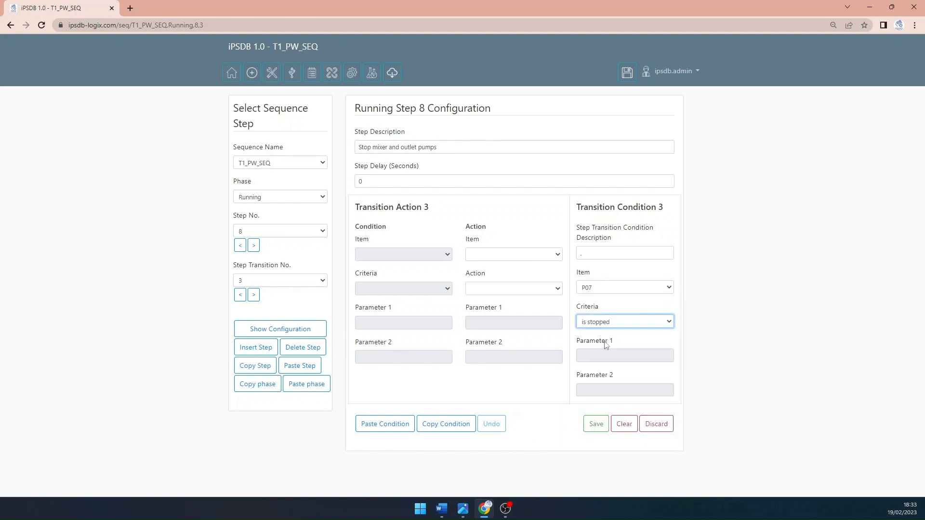
pyautogui.click(605, 252)
pyautogui.write('P')
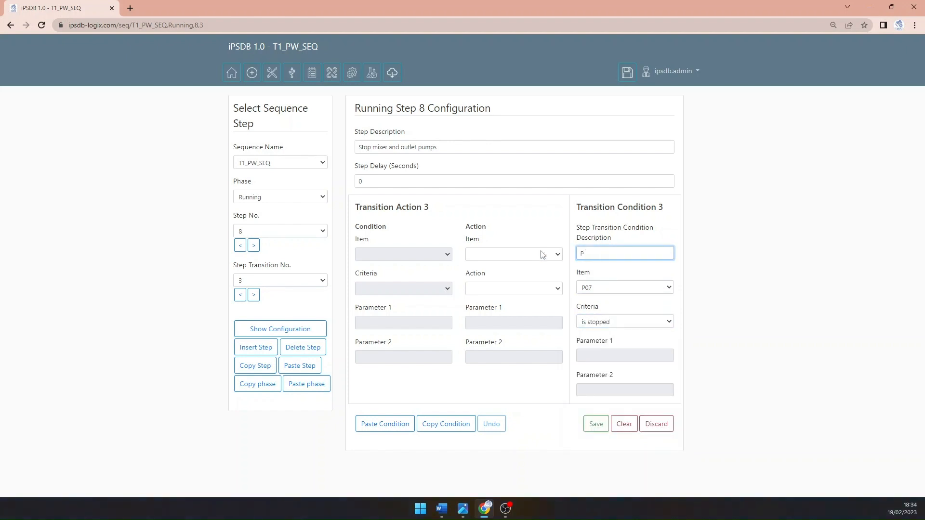
pyautogui.write('07 is stopped')
pyautogui.click(593, 426)
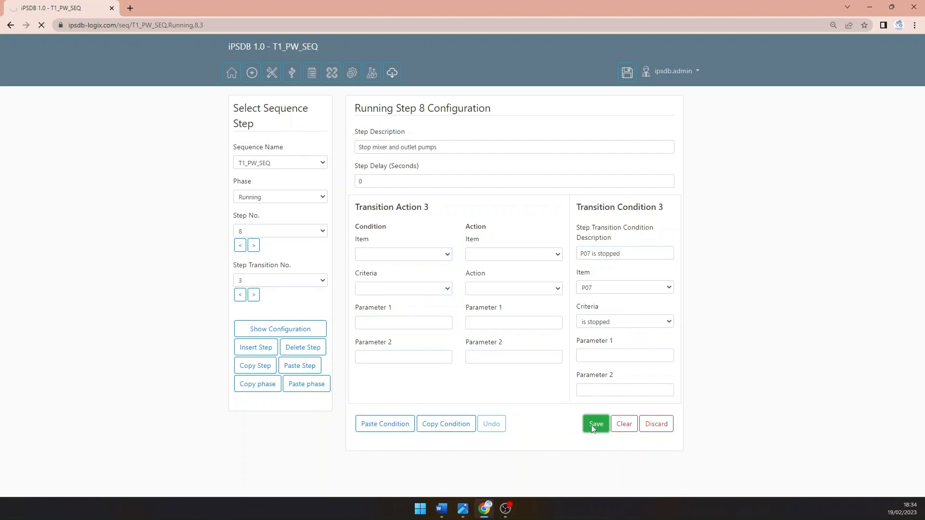
# Step: Copy Transition Condition 3 to Transition 4, change its item to P08 and its description to "P08 is stopped", and save
pyautogui.click(436, 428)
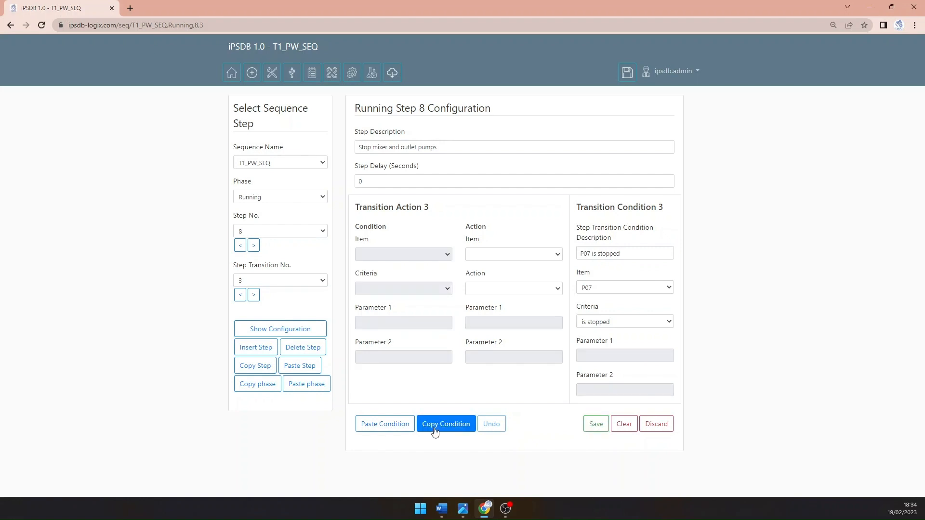
pyautogui.click(254, 323)
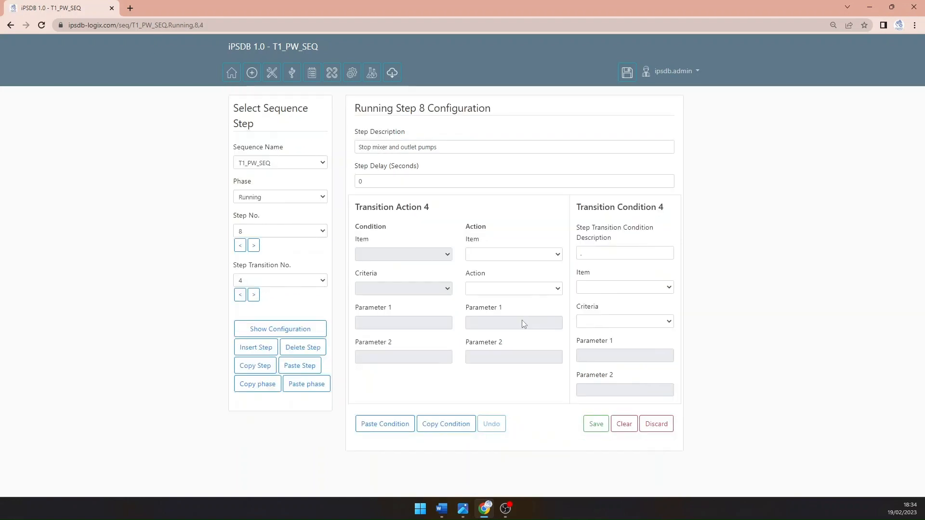
pyautogui.click(385, 424)
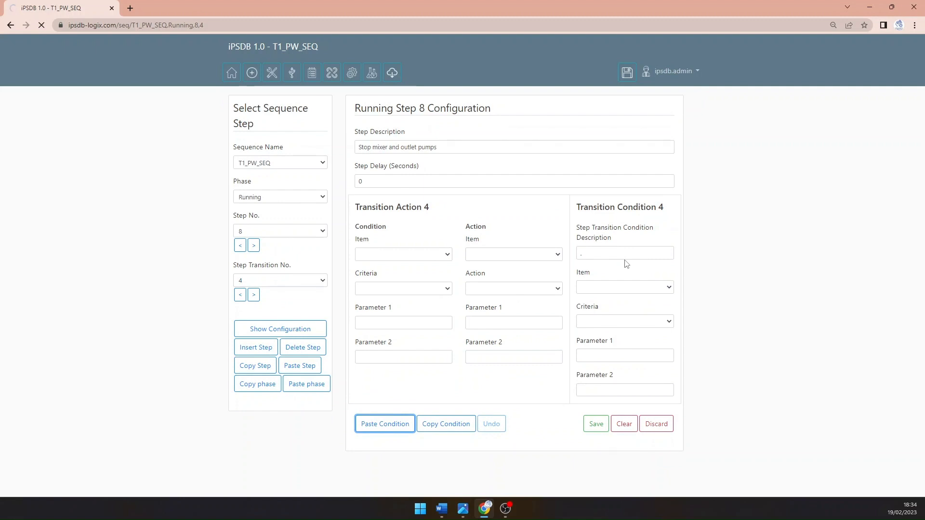
pyautogui.click(628, 288)
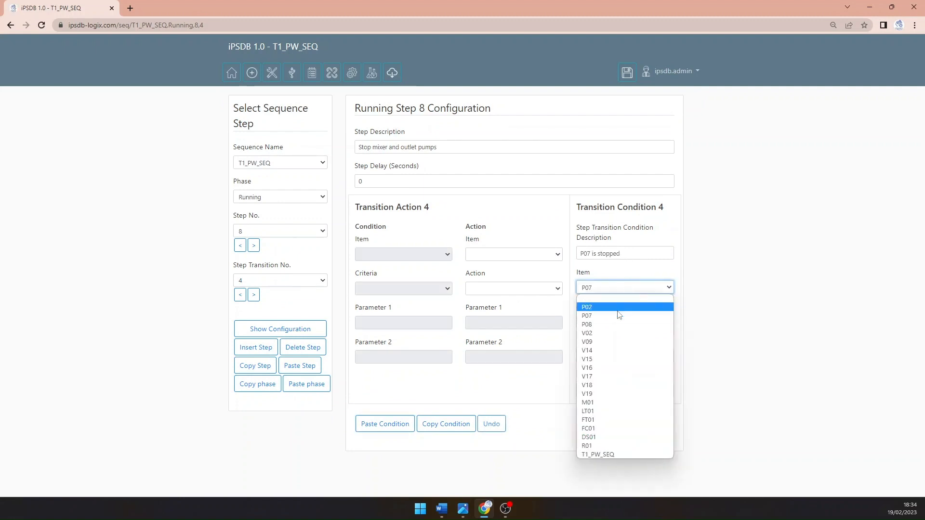
pyautogui.click(611, 324)
pyautogui.click(587, 254)
pyautogui.press('Delete')
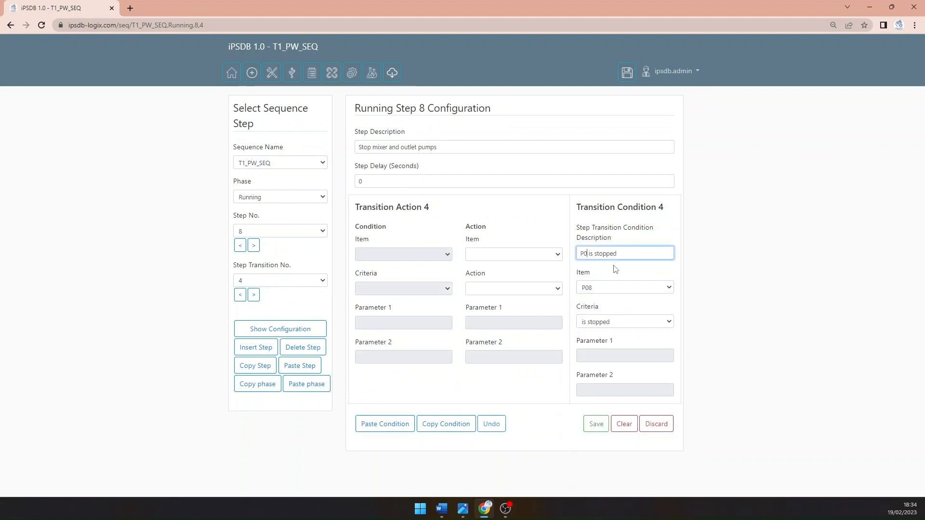
pyautogui.write('8')
pyautogui.click(593, 423)
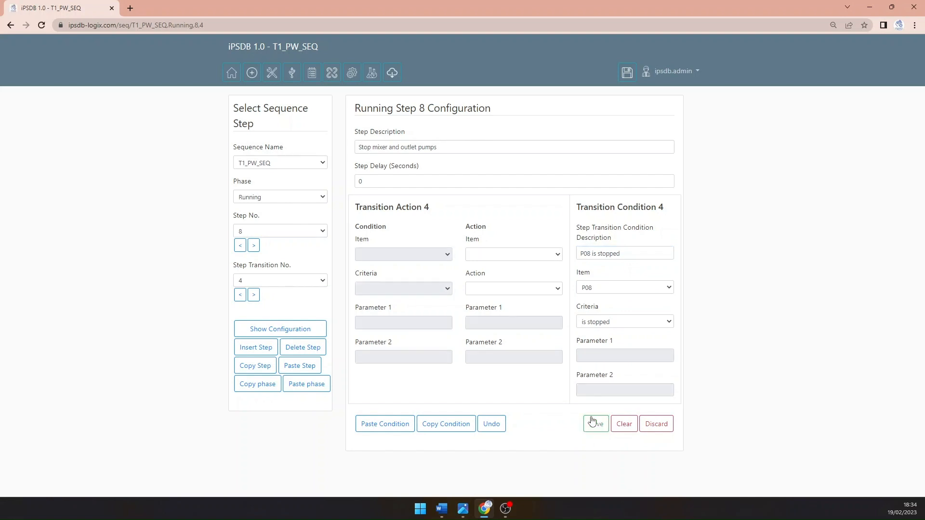
# Step: Consult the P&ID, and duplicate Running step 7 into Running step 9
pyautogui.click(461, 510)
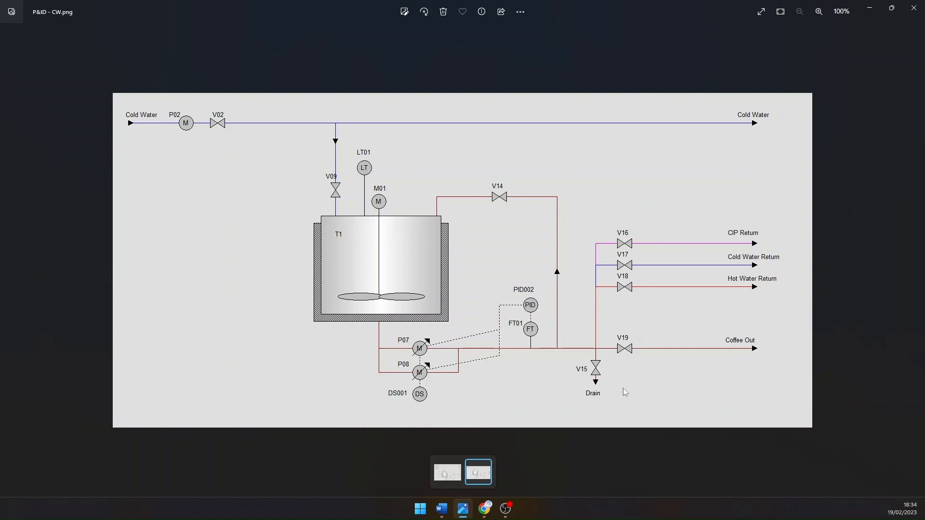
pyautogui.click(484, 509)
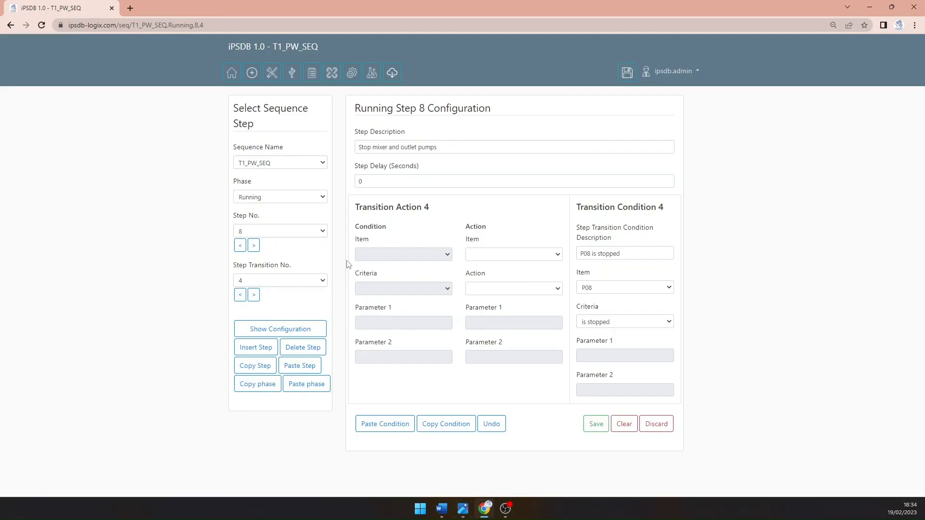
pyautogui.click(241, 246)
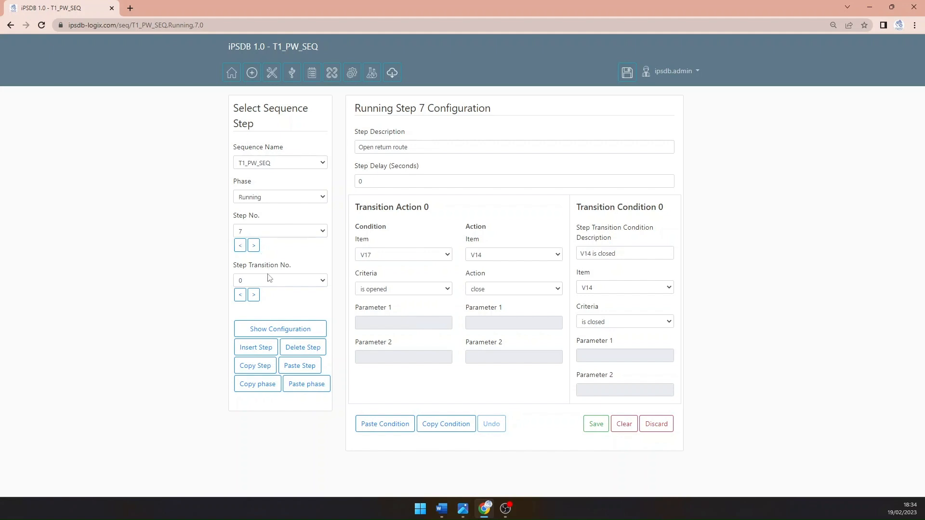
pyautogui.click(258, 368)
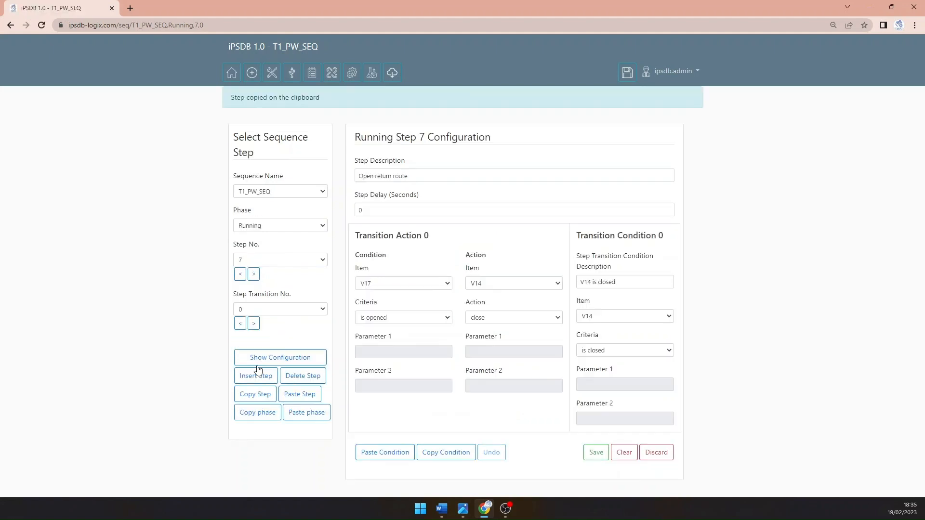
pyautogui.click(254, 274)
pyautogui.click(254, 246)
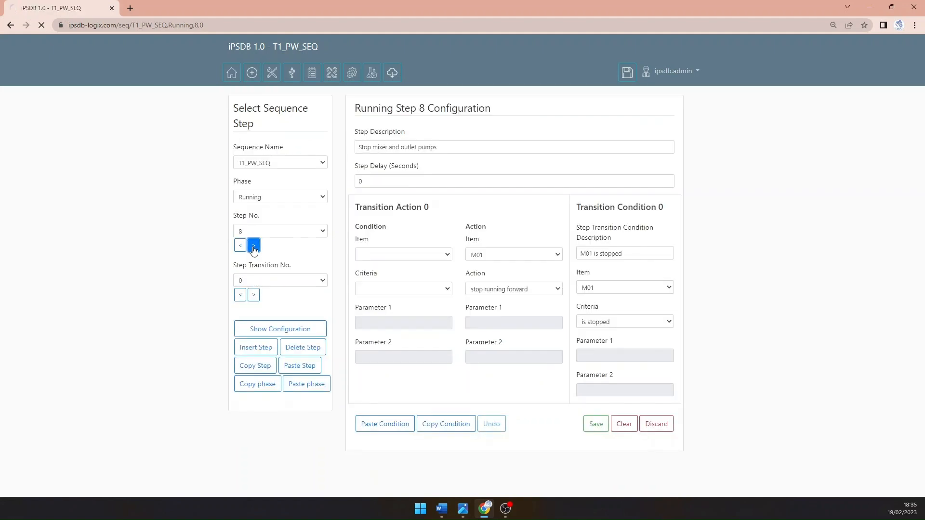
pyautogui.click(302, 368)
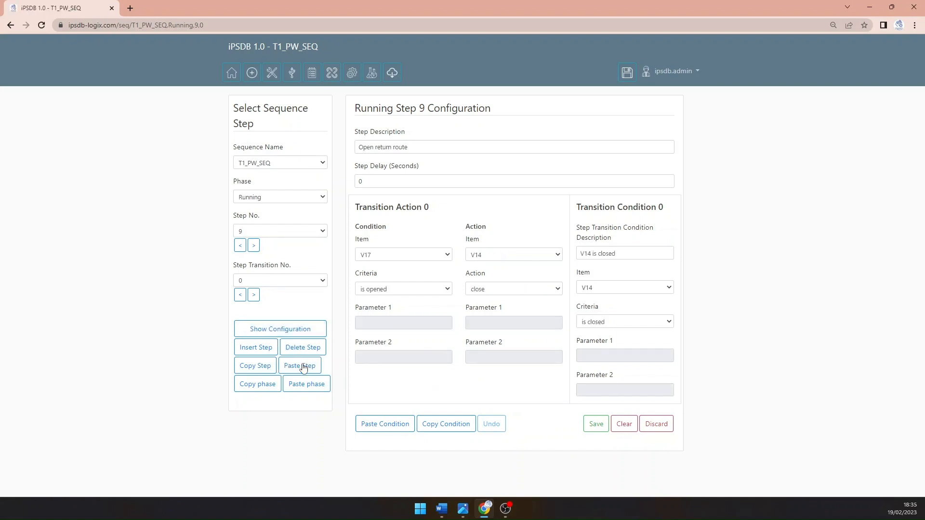
# Step: Clear the V17 condition from Running step 9's Transition Action 0, and save
pyautogui.click(417, 260)
pyautogui.click(430, 281)
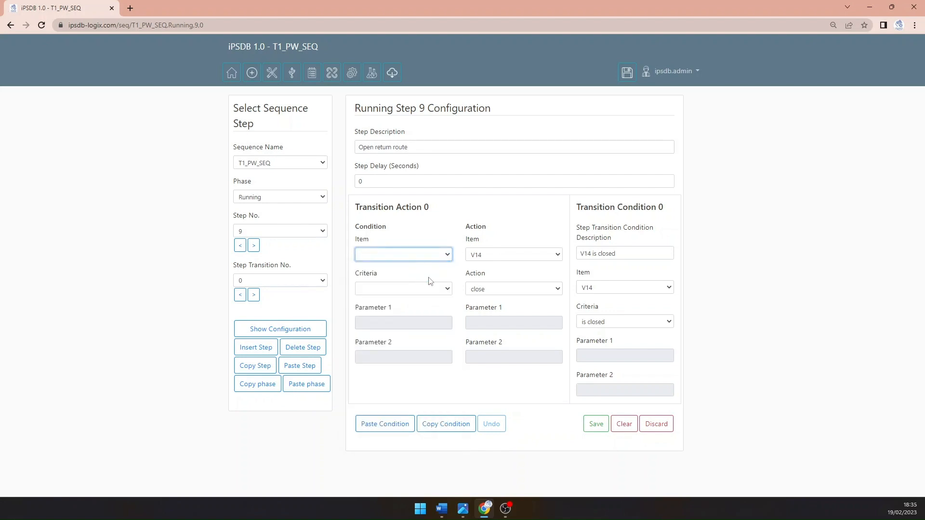
pyautogui.click(596, 424)
# Step: Change Running step 9's description to "Close return route", and save
pyautogui.doubleClick(364, 147)
pyautogui.write('Close')
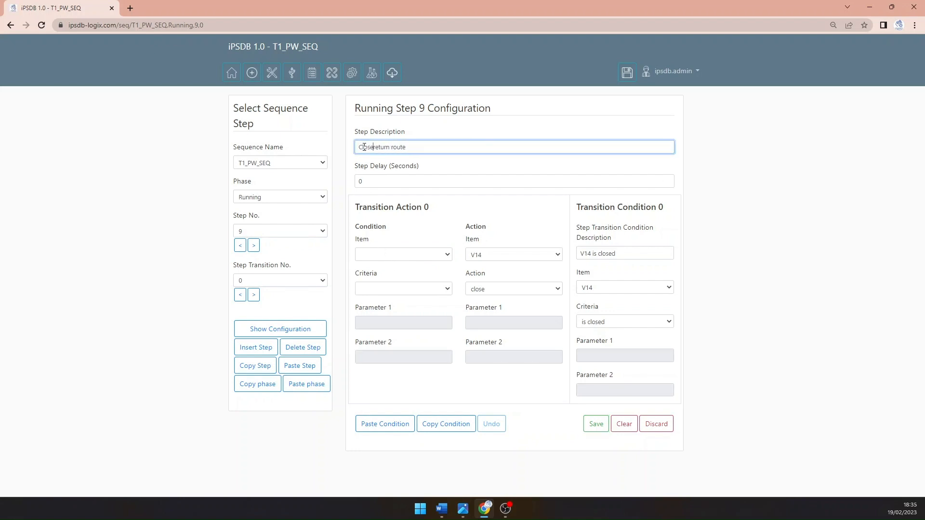
pyautogui.doubleClick(383, 148)
pyautogui.click(403, 147)
pyautogui.click(596, 424)
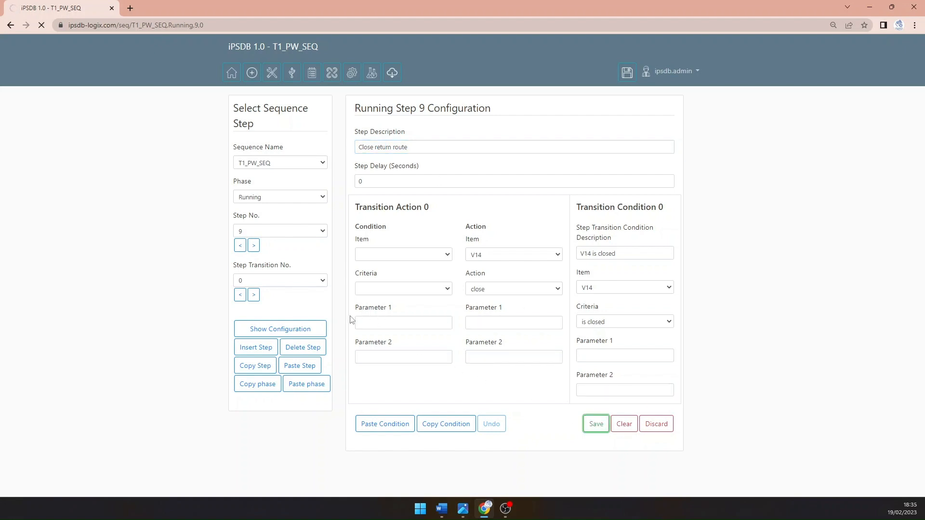
# Step: Set Running step 9's Transition Action 3 to close V17
pyautogui.click(254, 295)
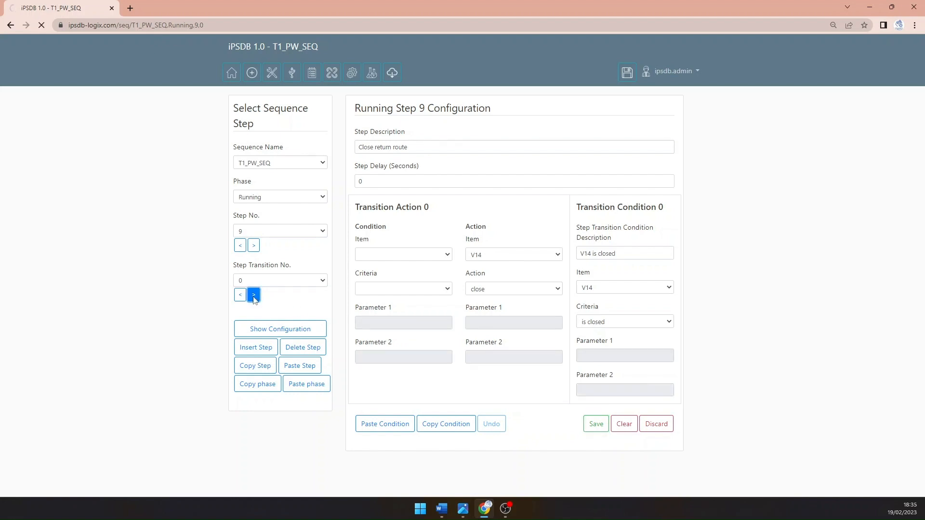
pyautogui.click(254, 295)
pyautogui.click(253, 296)
pyautogui.click(504, 289)
pyautogui.click(482, 305)
# Step: Set Transition Condition 3 to V17 "is closed" with the description "V17 is closed", and save
pyautogui.click(631, 321)
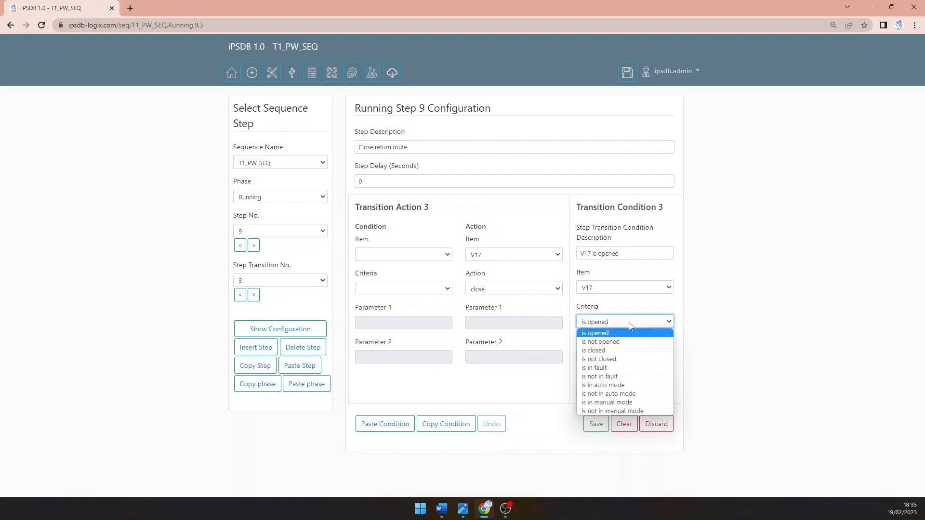
pyautogui.click(622, 355)
pyautogui.click(610, 253)
pyautogui.doubleClick(609, 253)
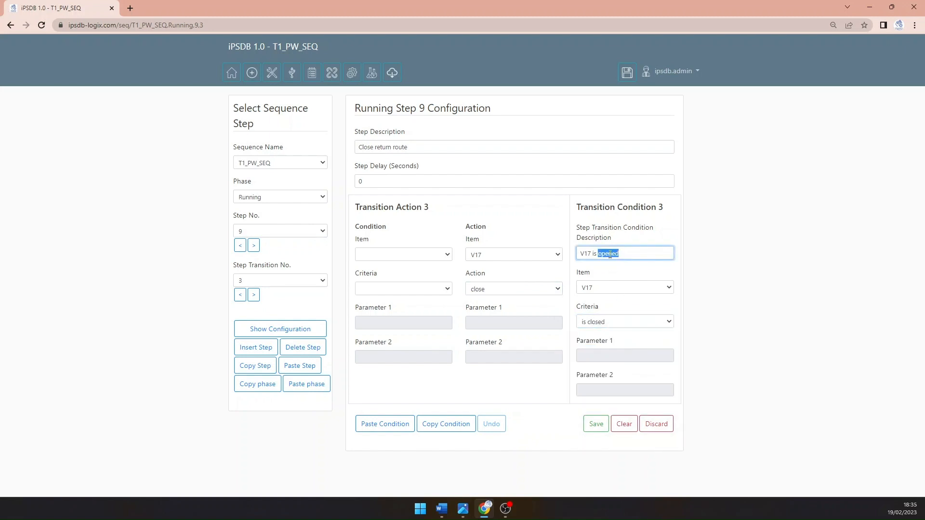
pyautogui.write('closed')
pyautogui.click(595, 424)
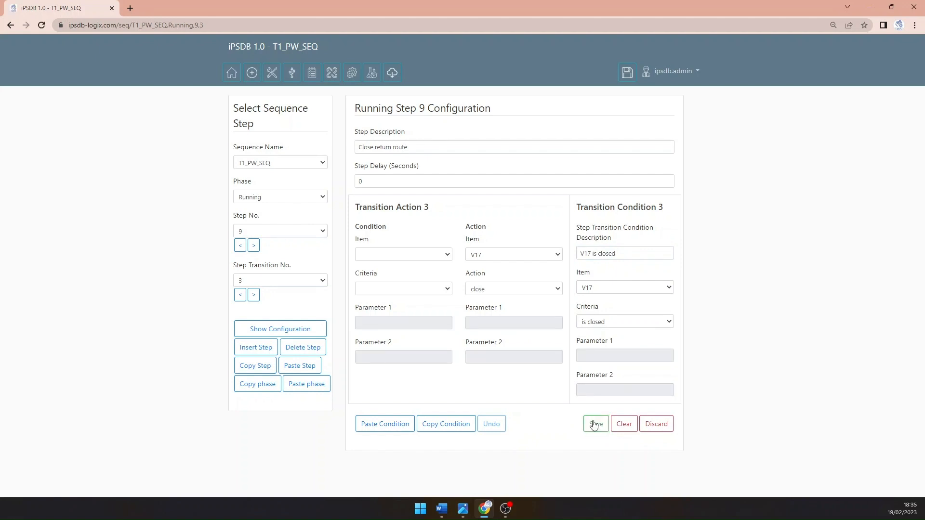
# Step: Check the valves on the P&ID, return to iPSDB and open the list of all items
pyautogui.moveTo(462, 515)
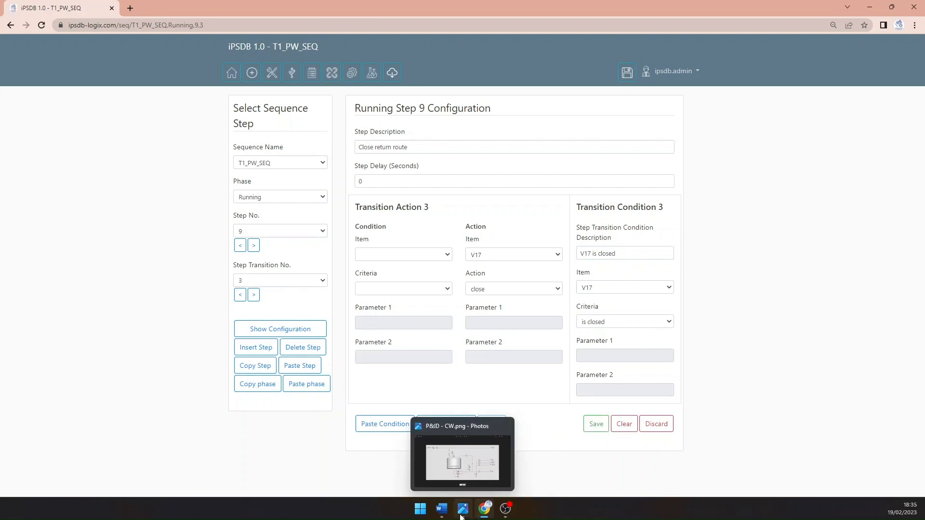
pyautogui.click(463, 509)
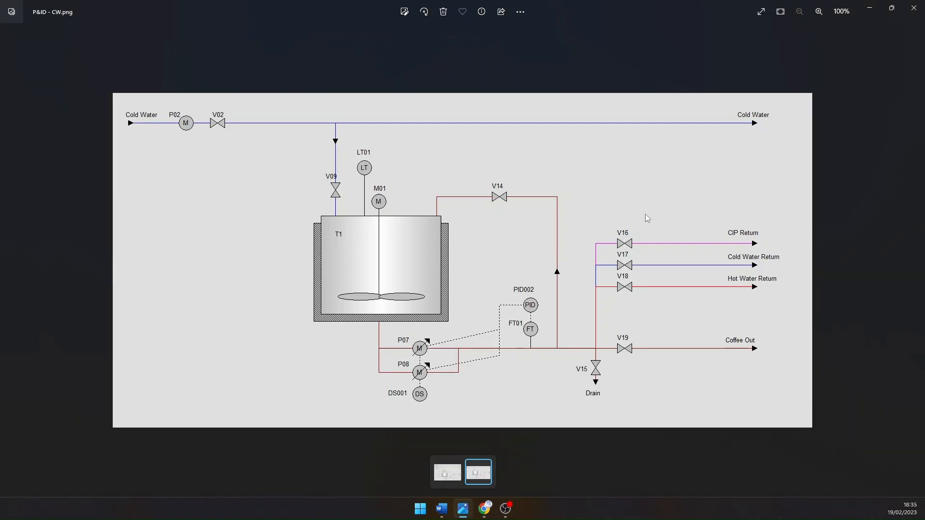
pyautogui.click(485, 514)
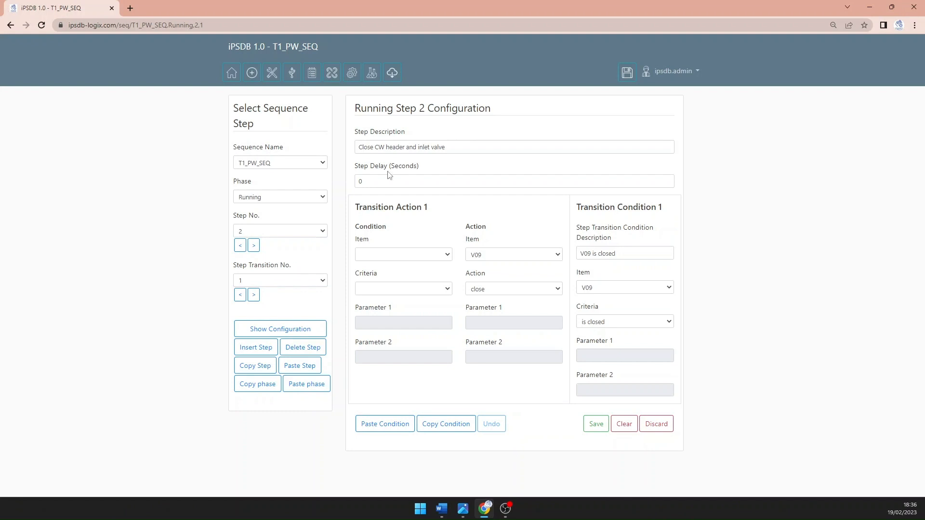
pyautogui.click(251, 73)
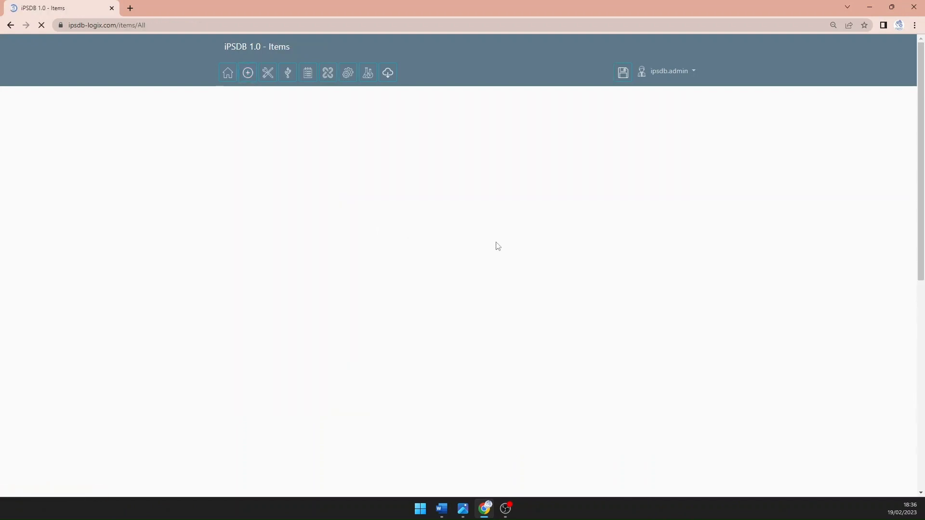